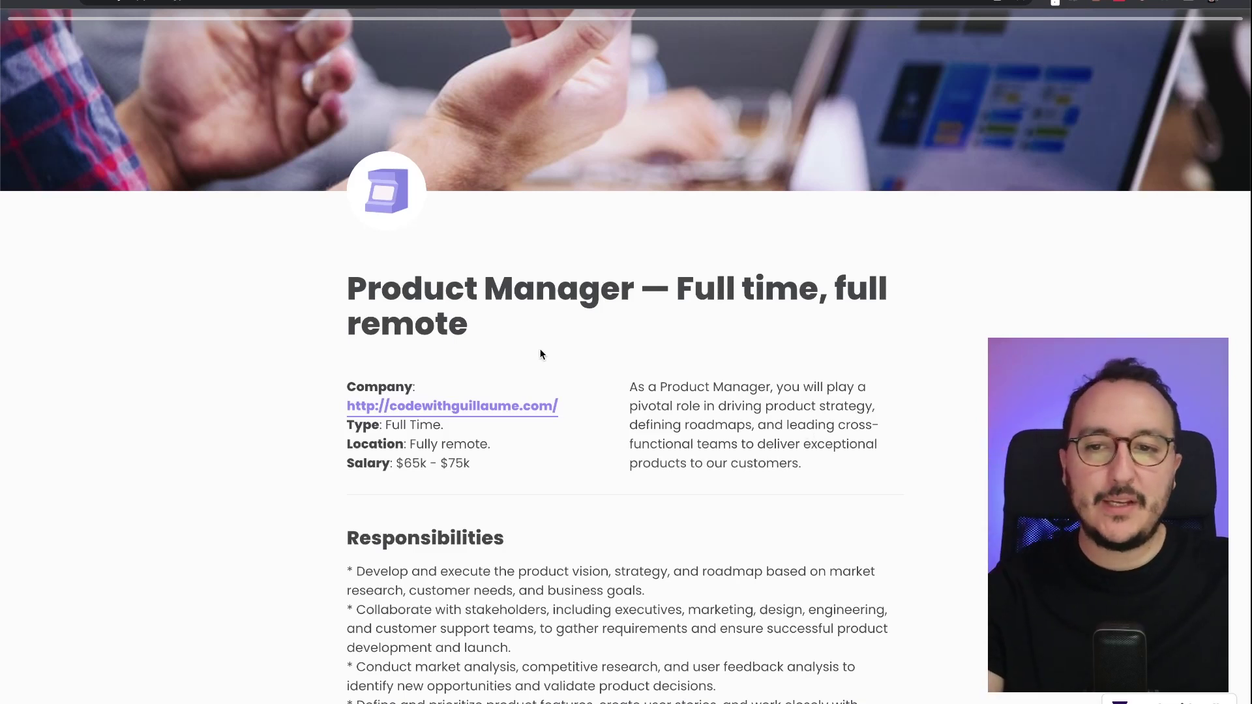
- Close the live form tab and return to the Product Manager form's Share page
key(ctrl+w)
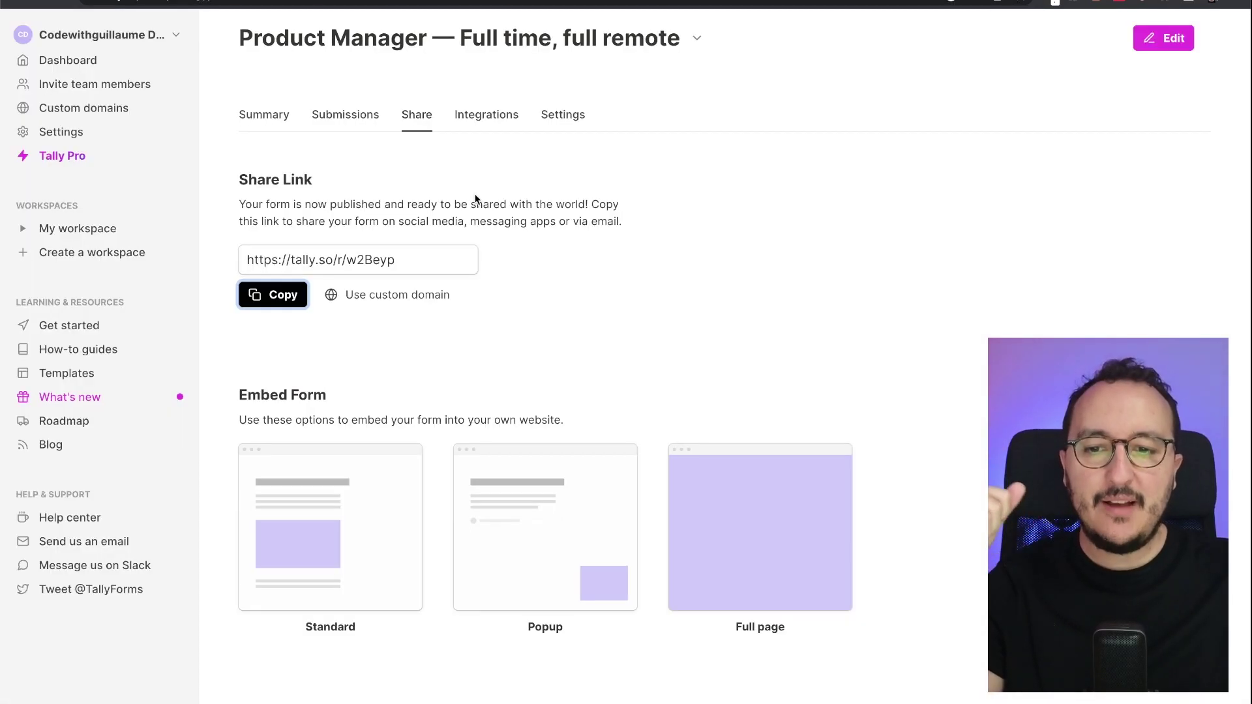
click(514, 188)
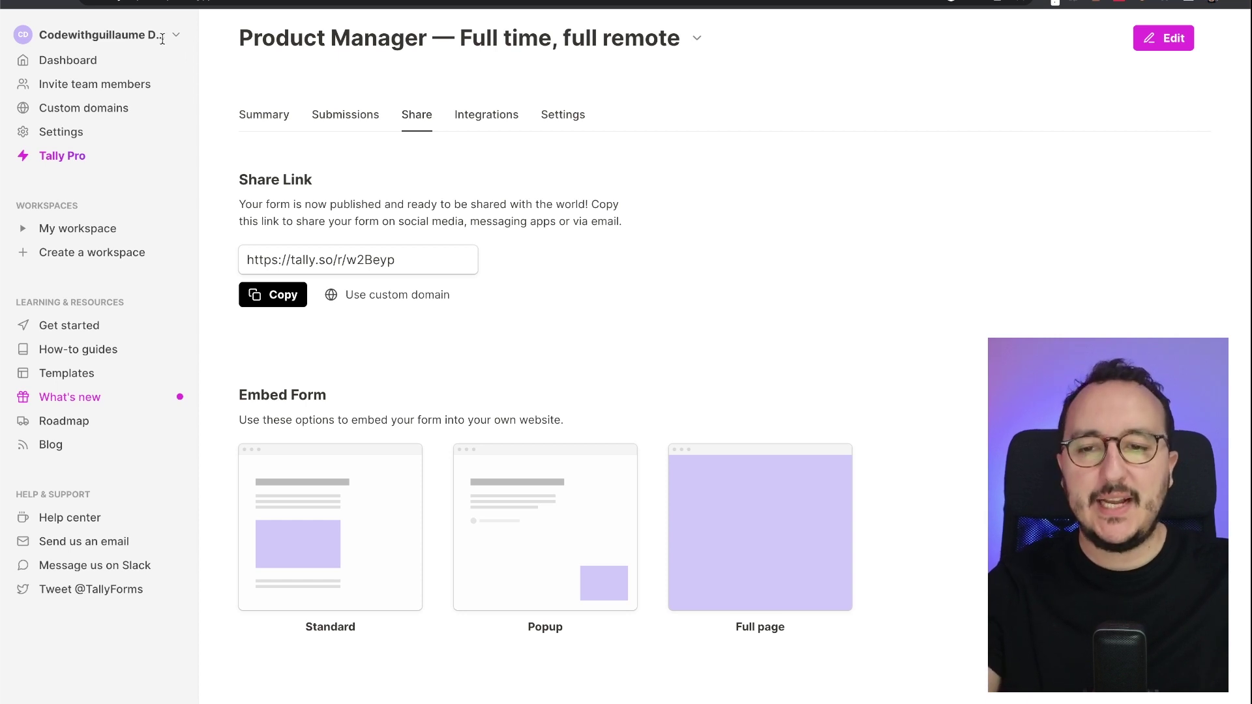
- Browse the form's integrations list, including Google Sheets, Notion, Webhooks and Make
click(517, 115)
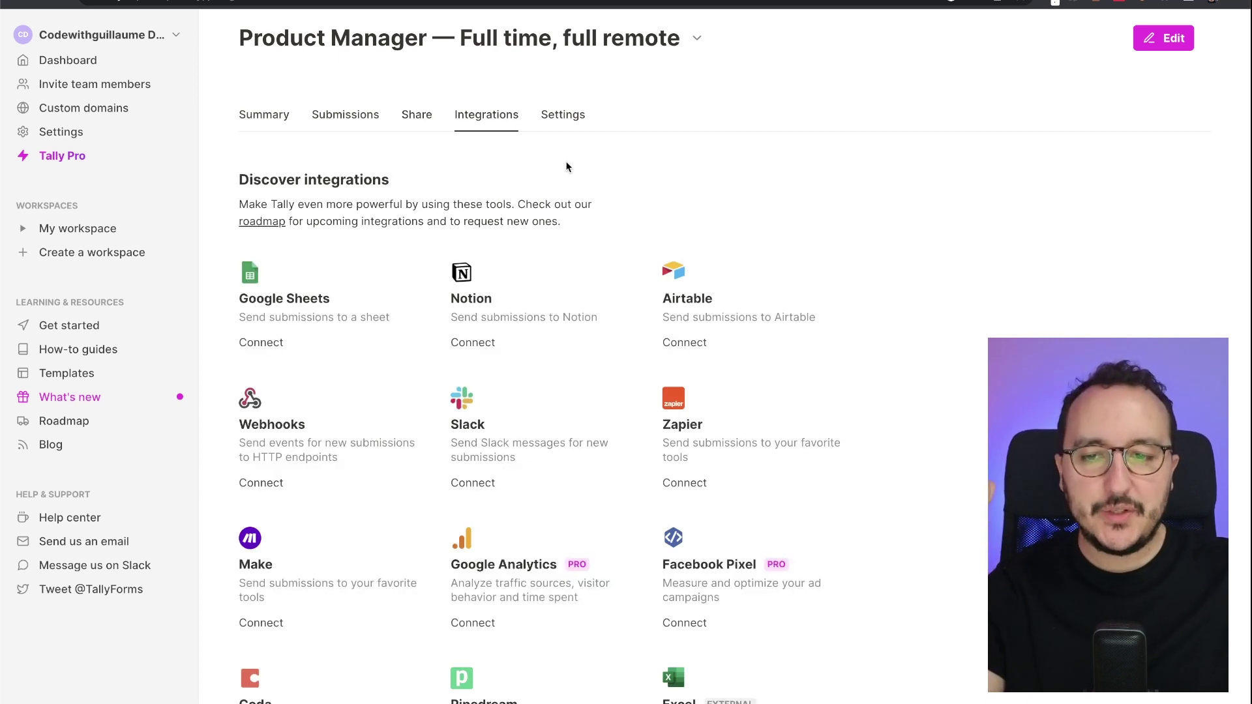
scroll(566, 166, down, 2)
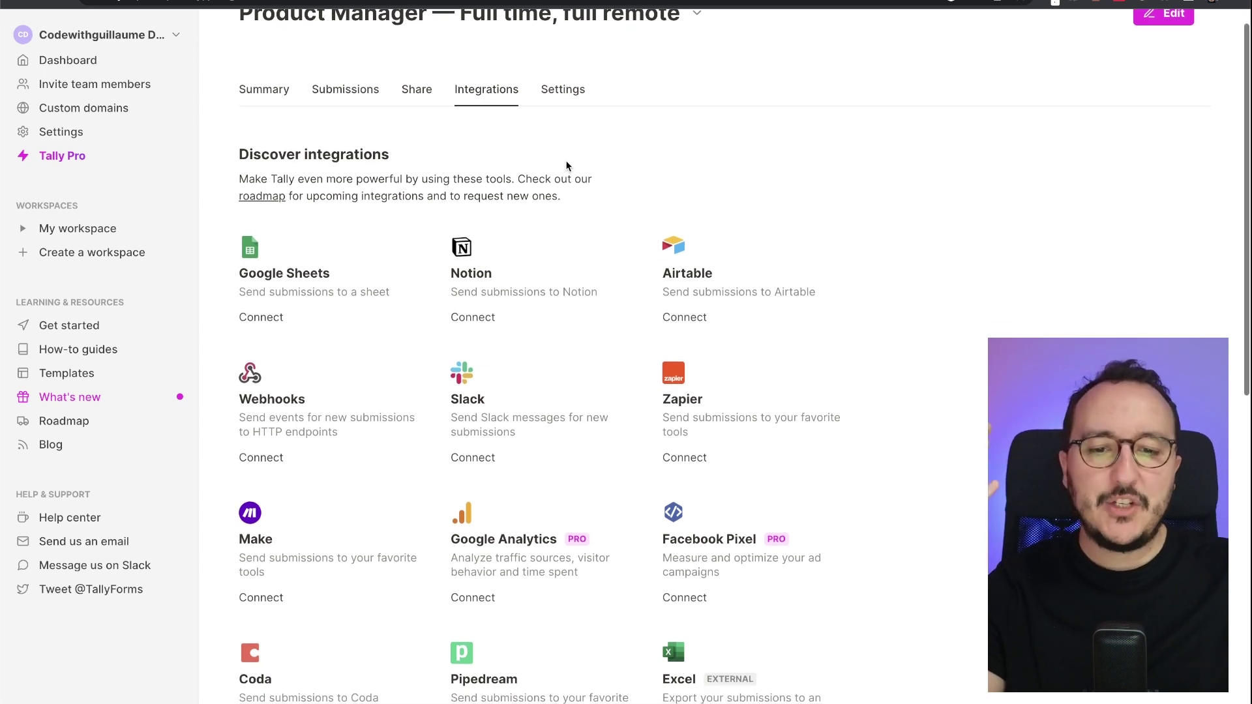
scroll(567, 166, up, 2)
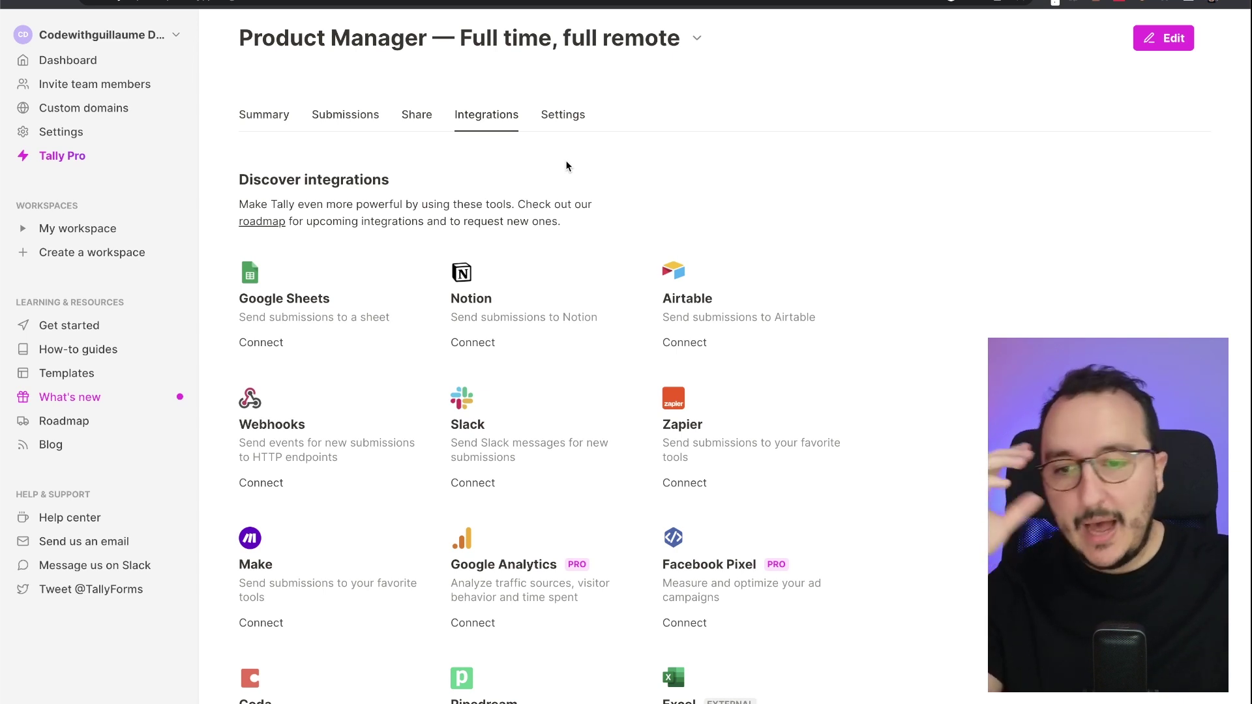
scroll(285, 313, down, 2)
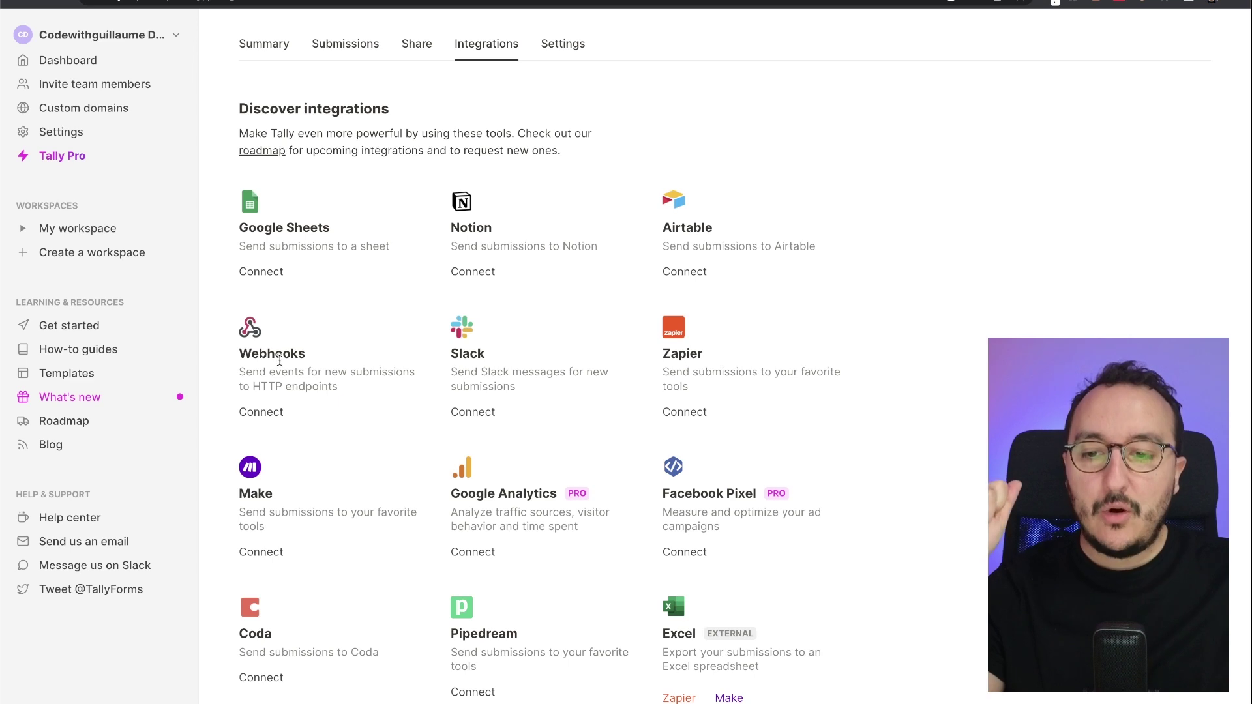
drag(317, 365, 234, 362)
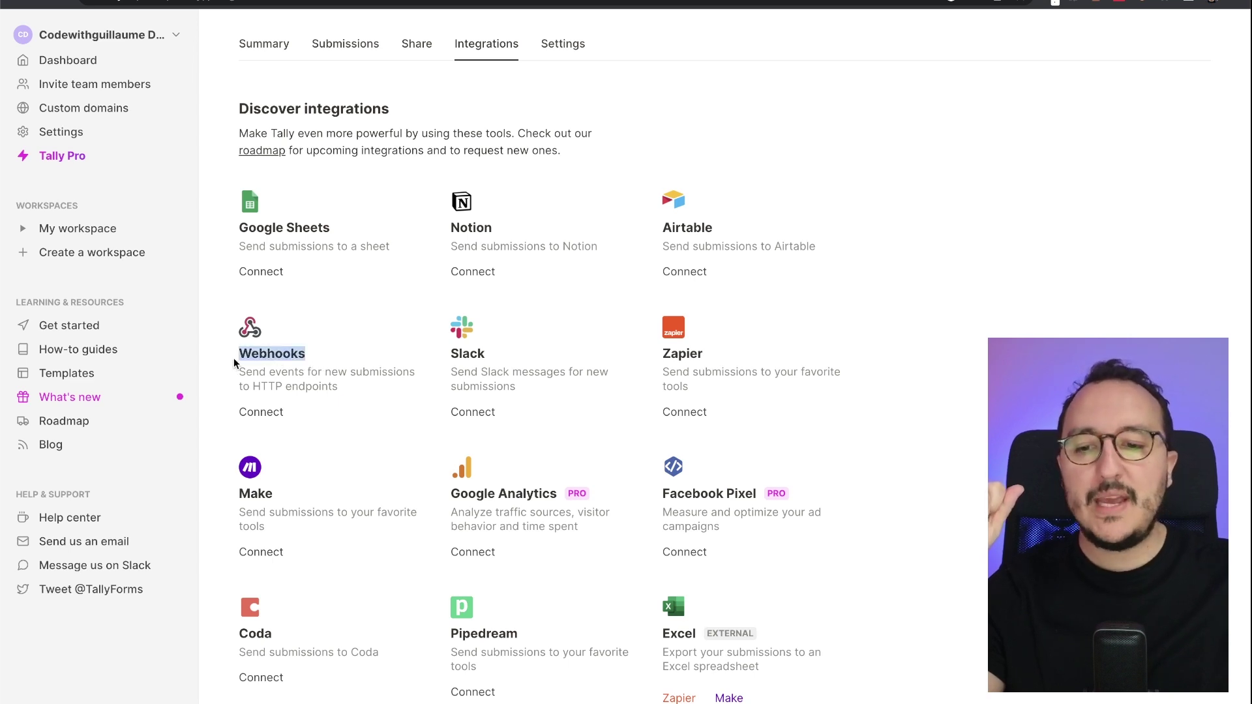
drag(275, 501, 240, 497)
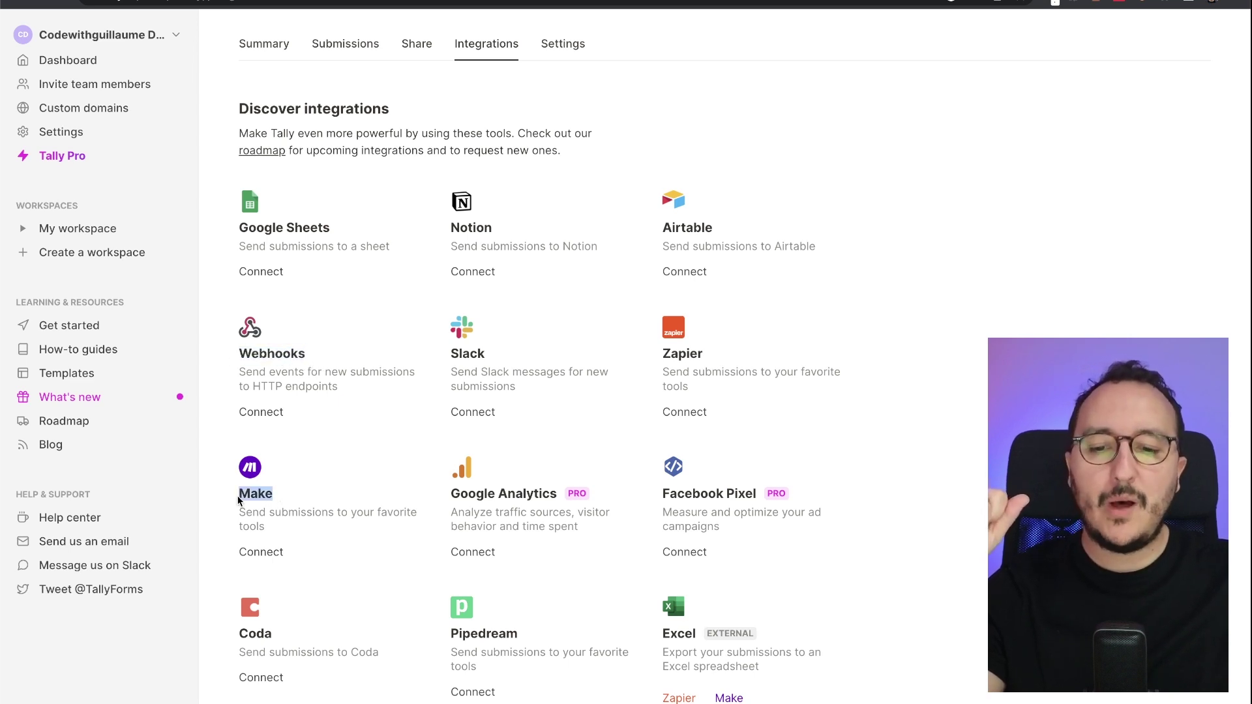
click(270, 490)
scroll(403, 481, down, 3)
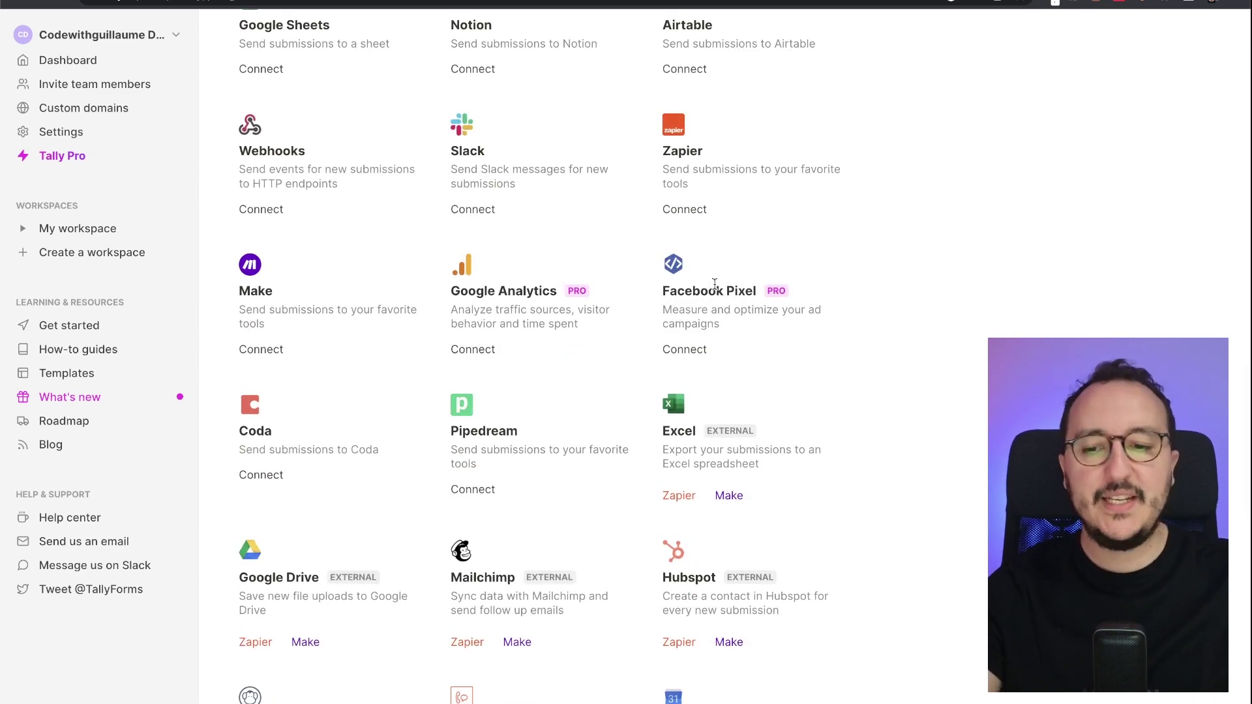
scroll(714, 283, down, 4)
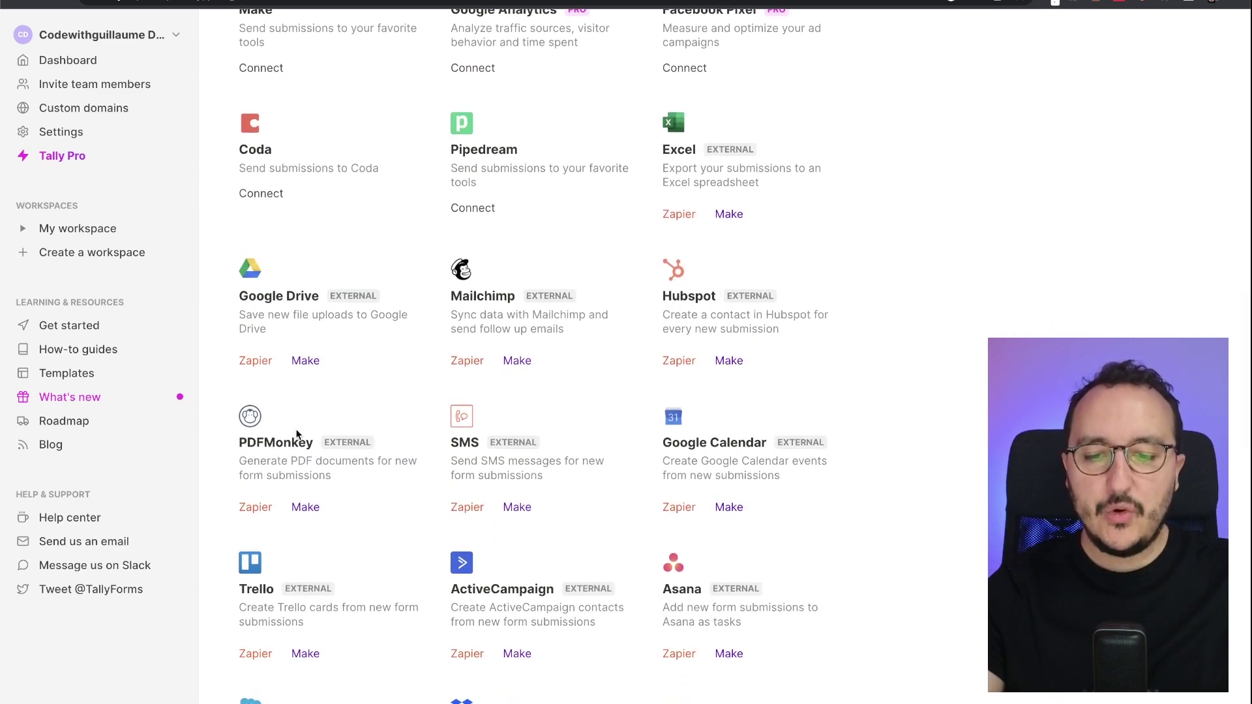
scroll(295, 428, down, 2)
scroll(439, 472, up, 10)
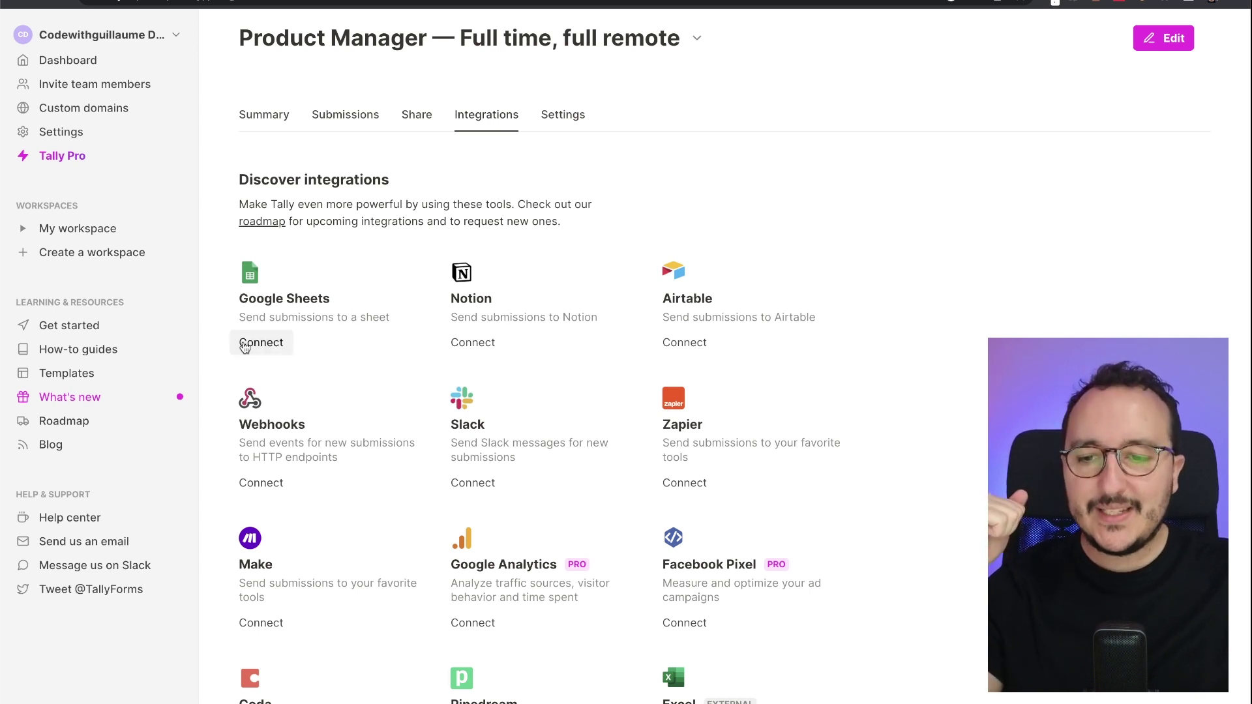
- Start a Google Sheets connection and select the generated Google Sheet link
click(253, 344)
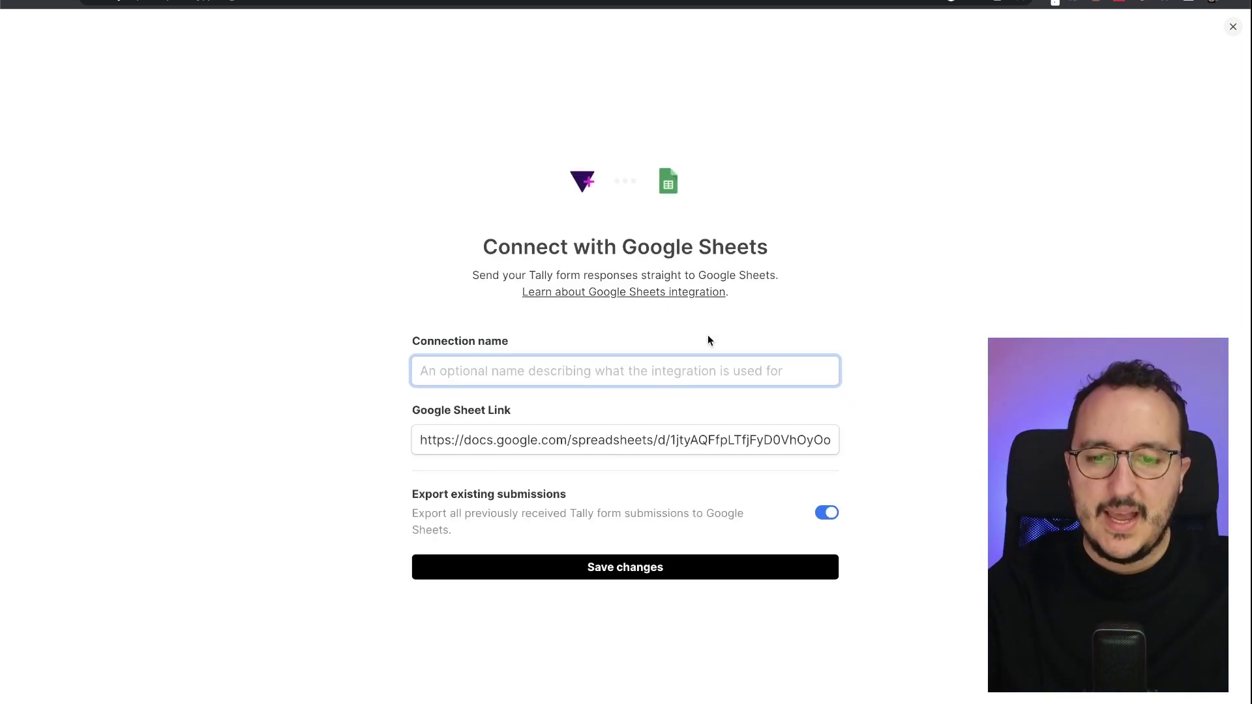
double_click(597, 440)
triple_click(597, 440)
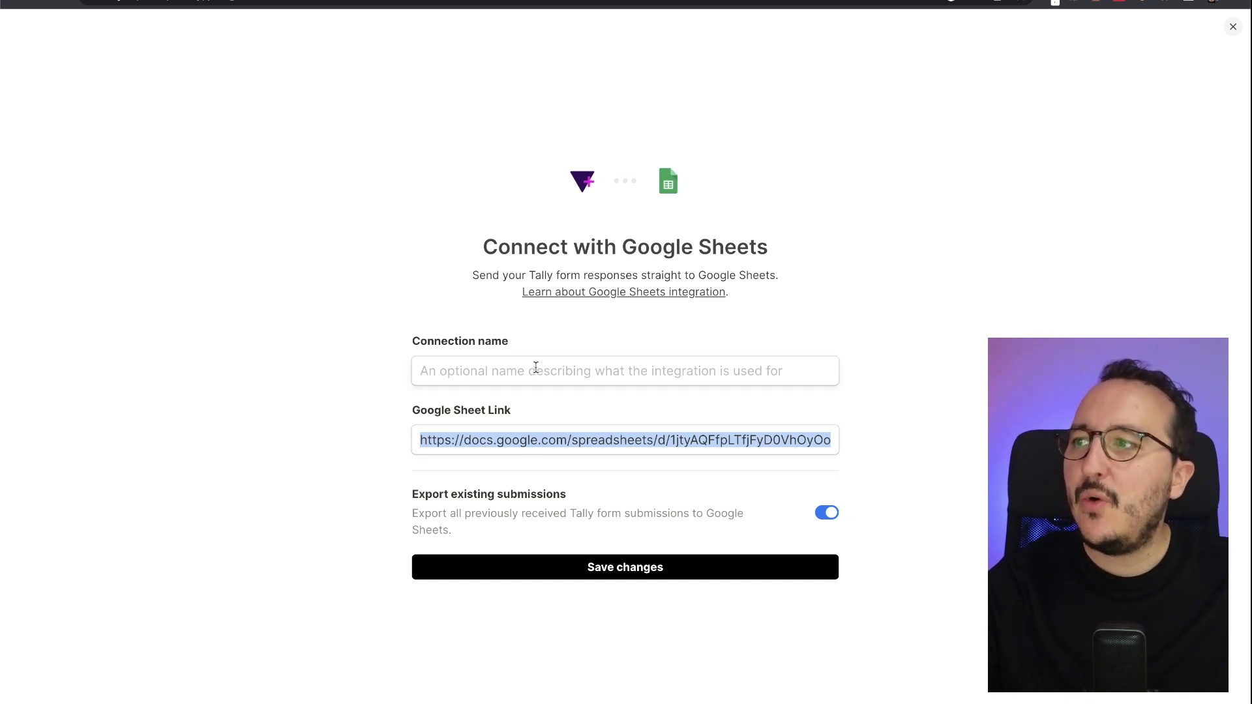
- Name the Google Sheets connection 'Product Manager Submissions'
click(481, 364)
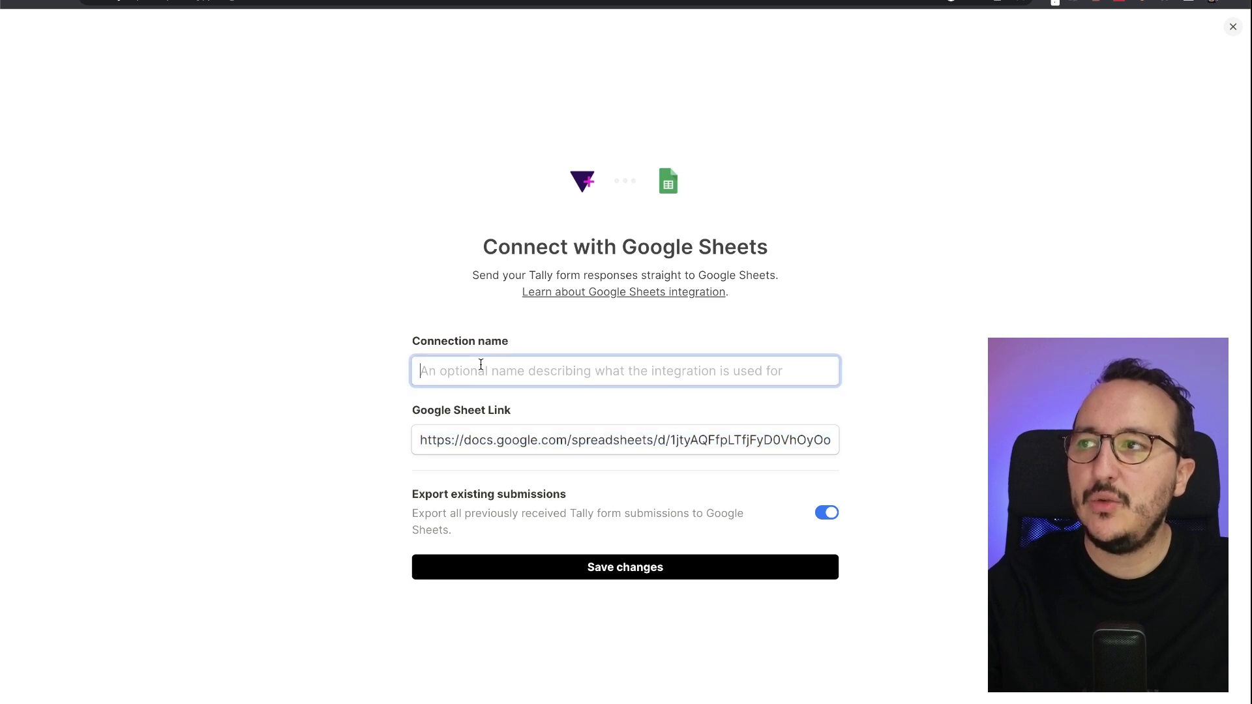
text(Projec)
key(BackSpace)
key(BackSpace)
key(BackSpace)
key(BackSpace)
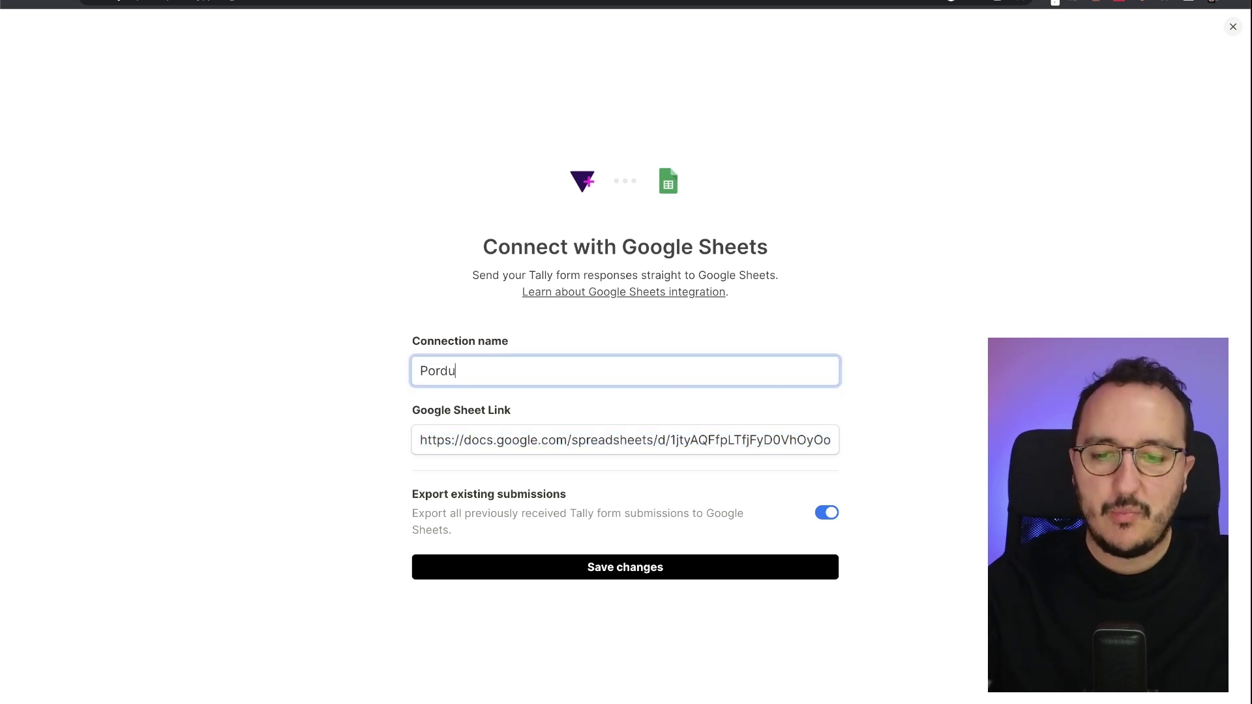
text(oduct Manager )
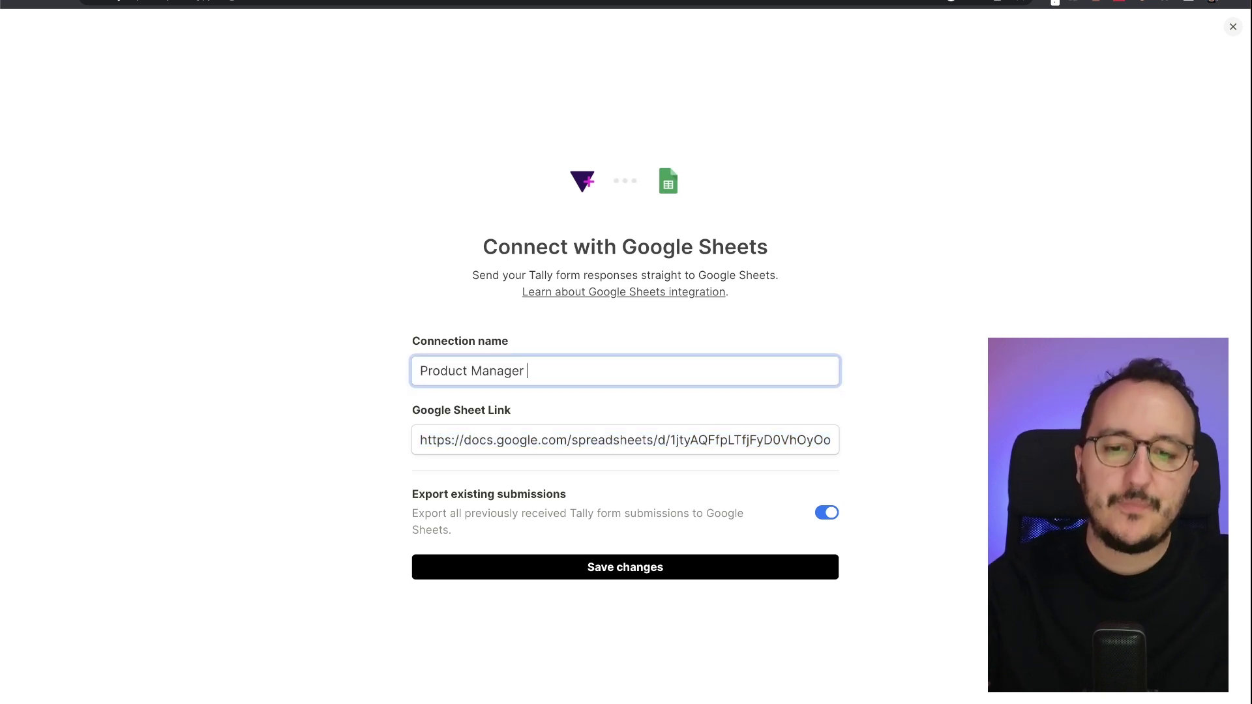
text(Submissions)
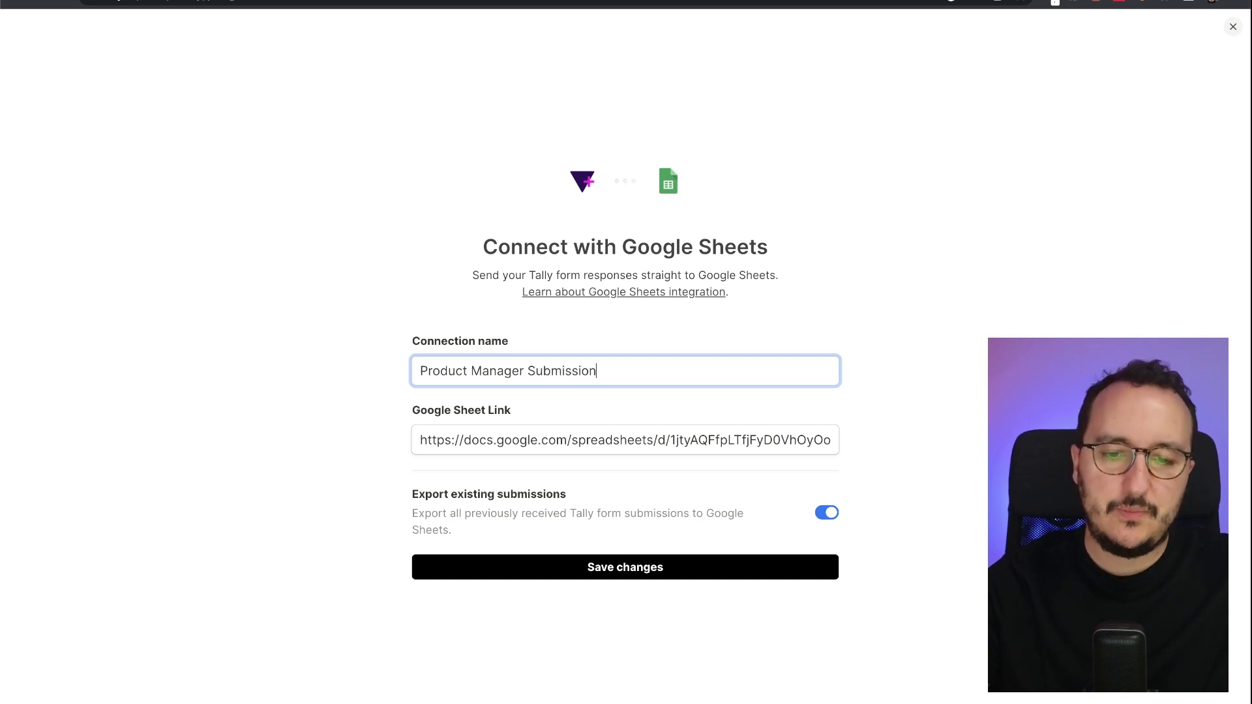
key(ctrl+a)
- Save the 'Product Manager Submissions' Google Sheets connection
click(623, 566)
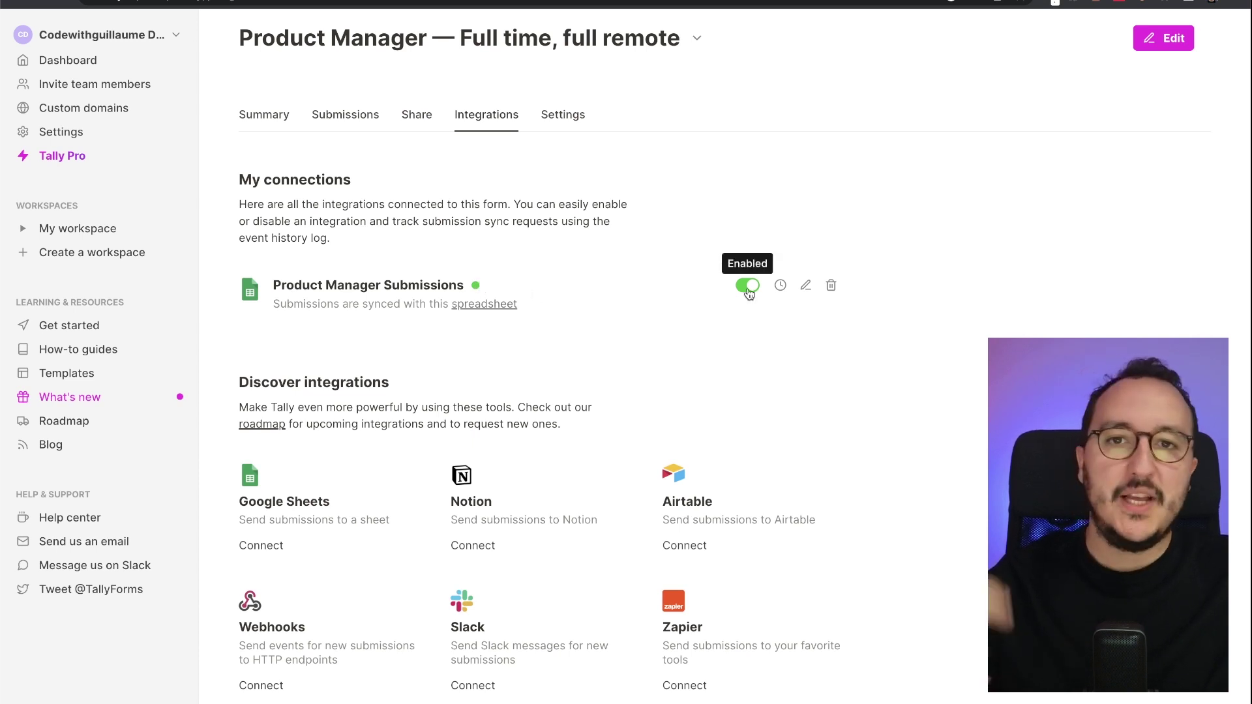
click(781, 287)
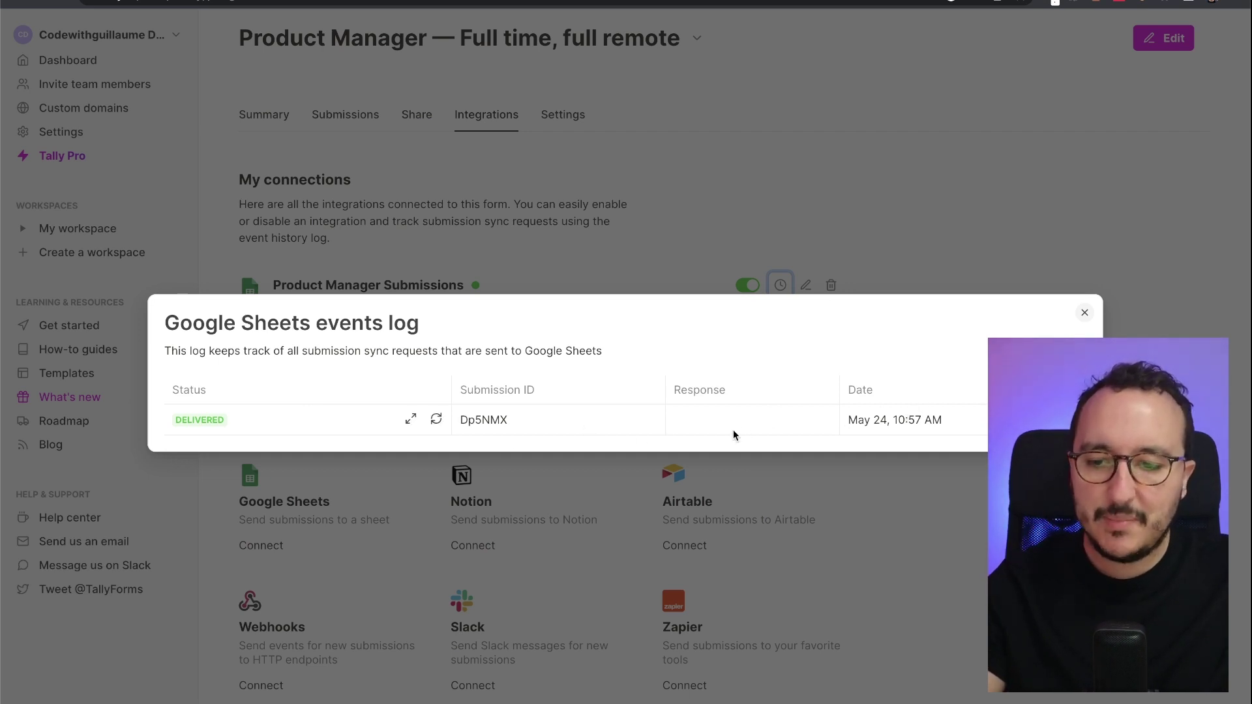
click(411, 419)
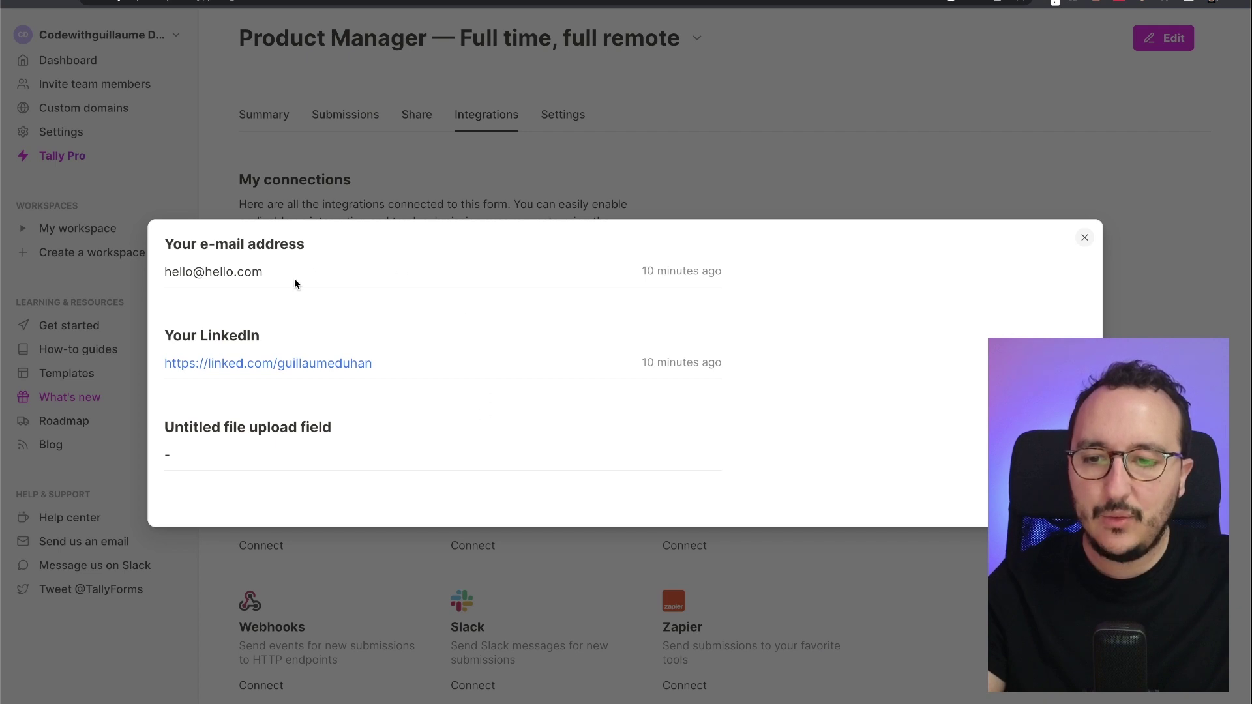
click(1085, 241)
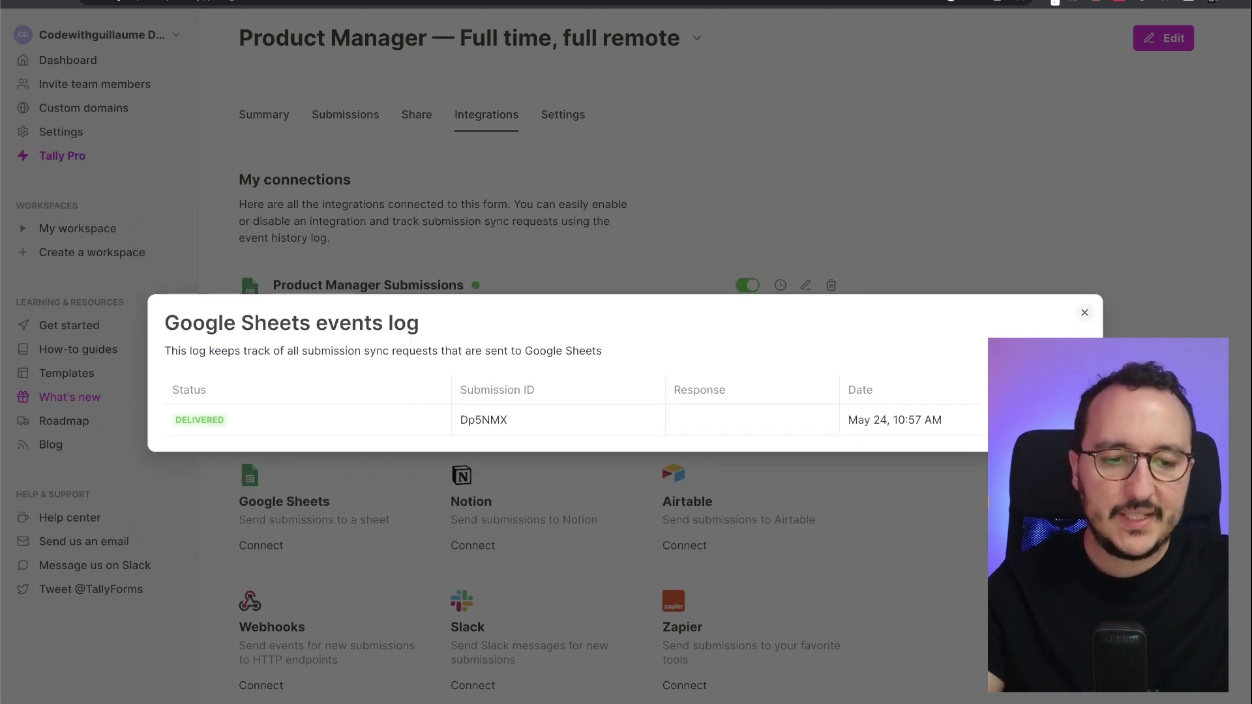
click(1085, 313)
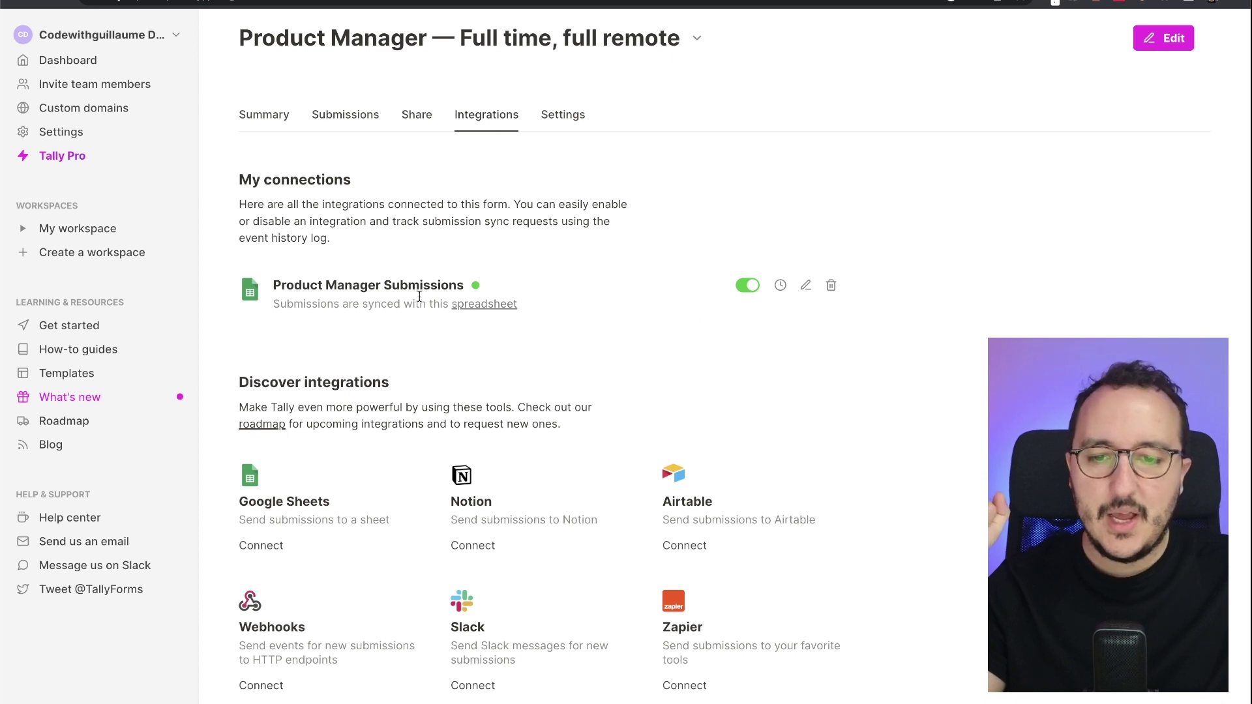
- Open the linked spreadsheet and inspect the first submission's e-mail and LinkedIn cells
click(474, 306)
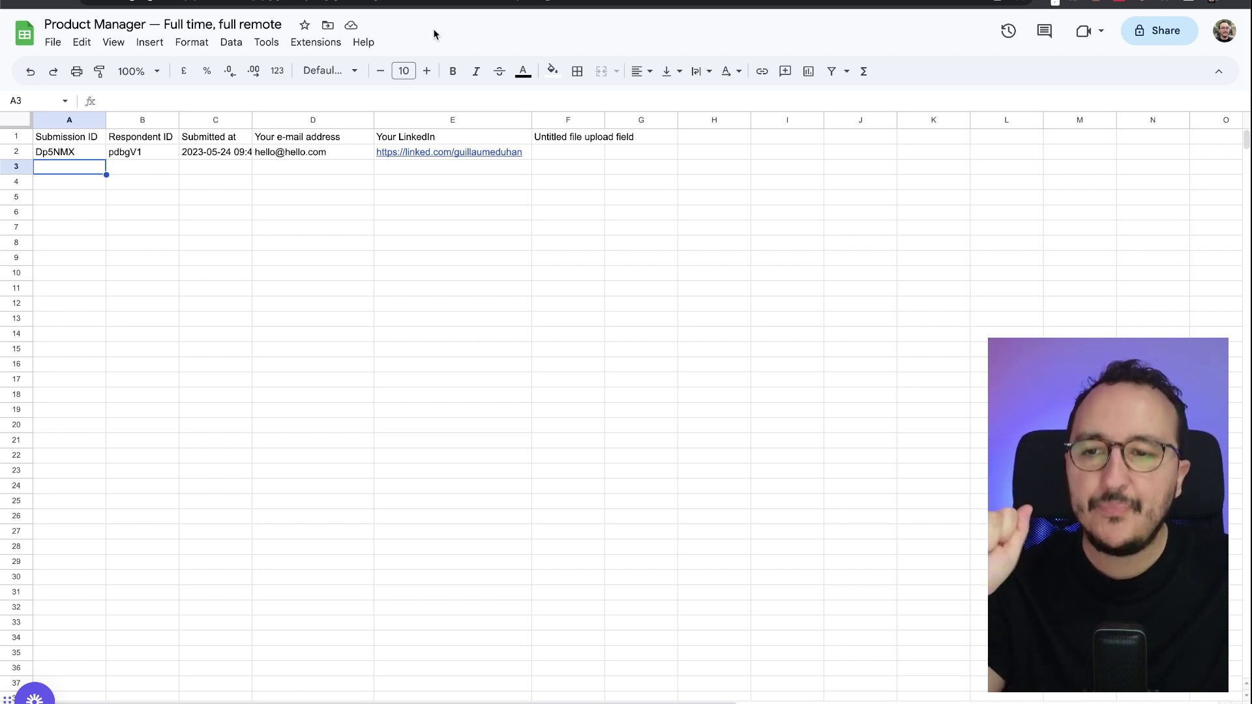
click(199, 20)
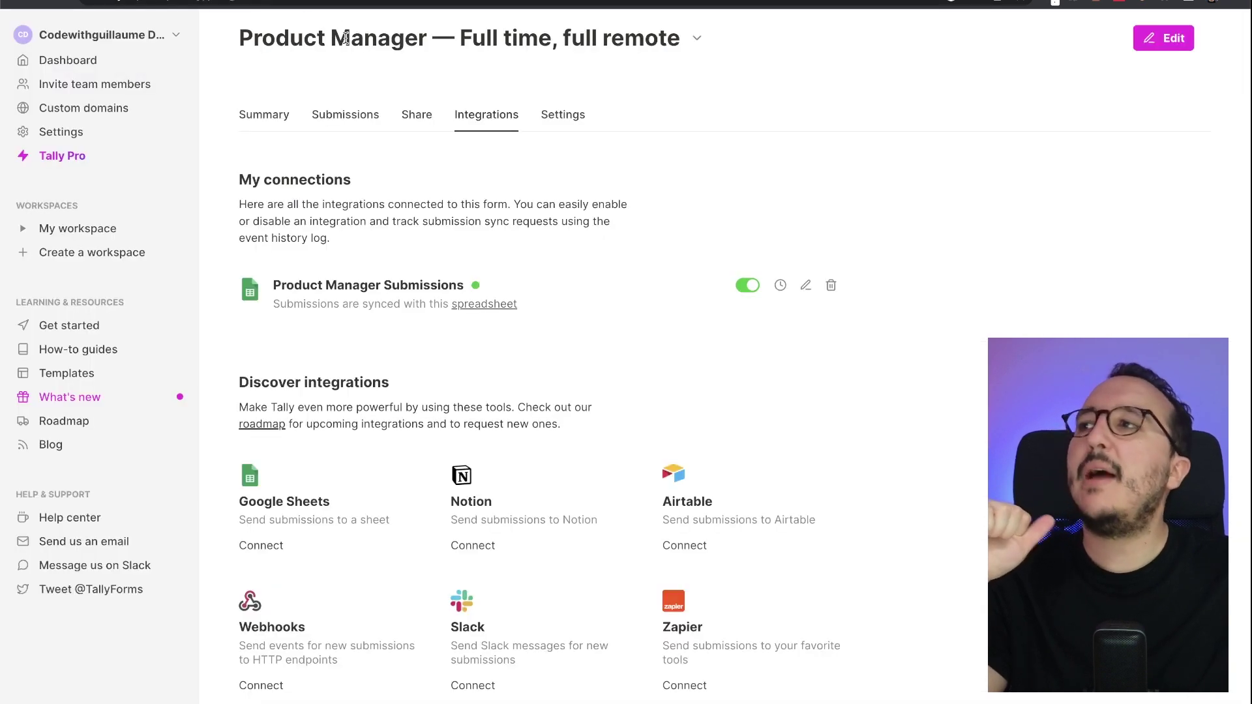
triple_click(346, 37)
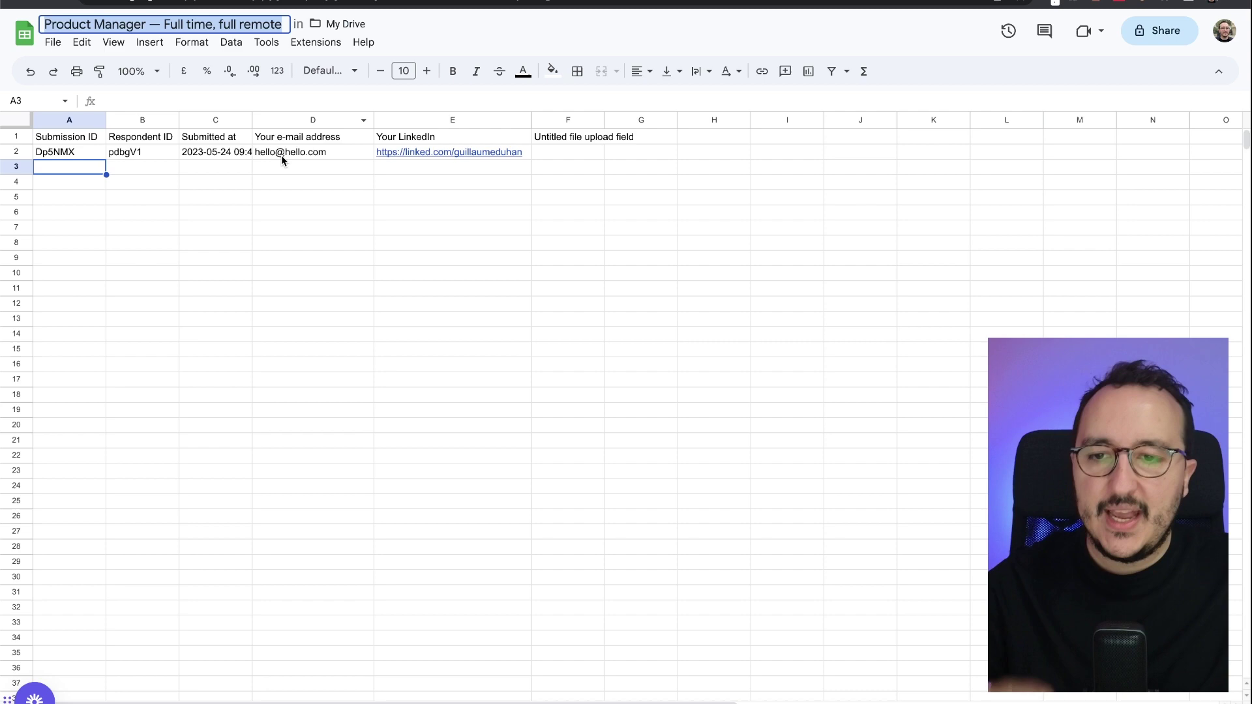
click(282, 157)
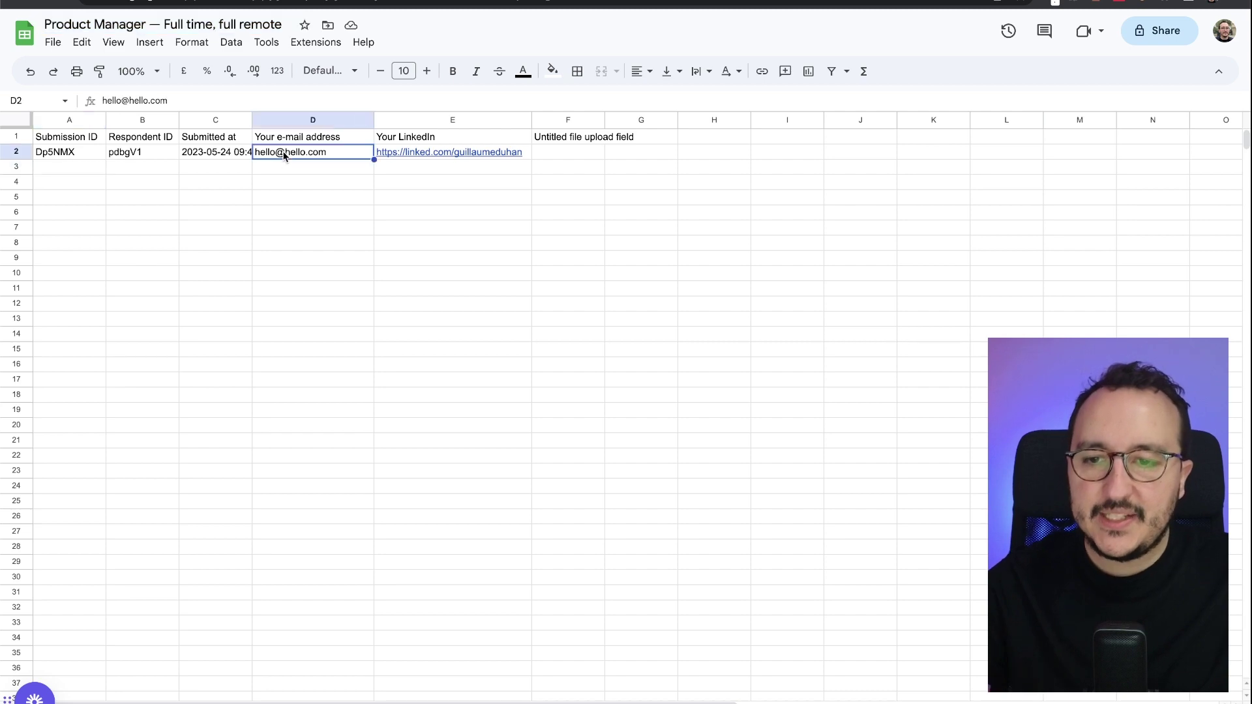
click(521, 150)
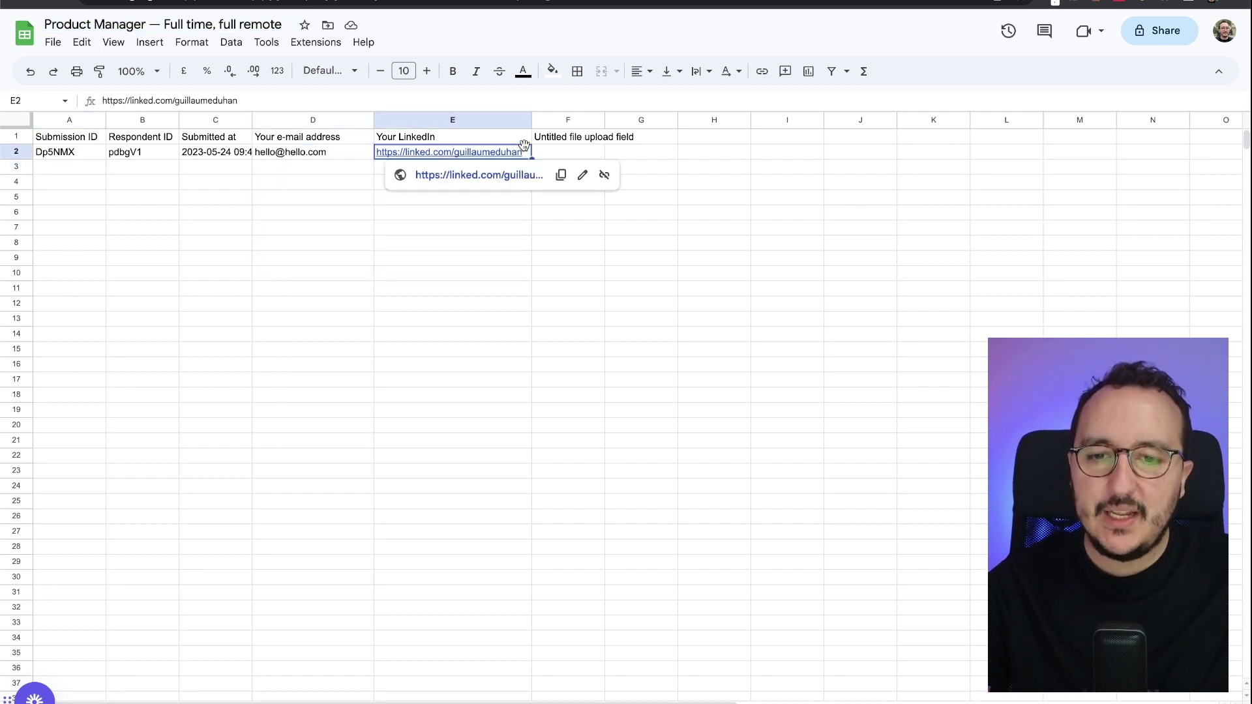
click(577, 150)
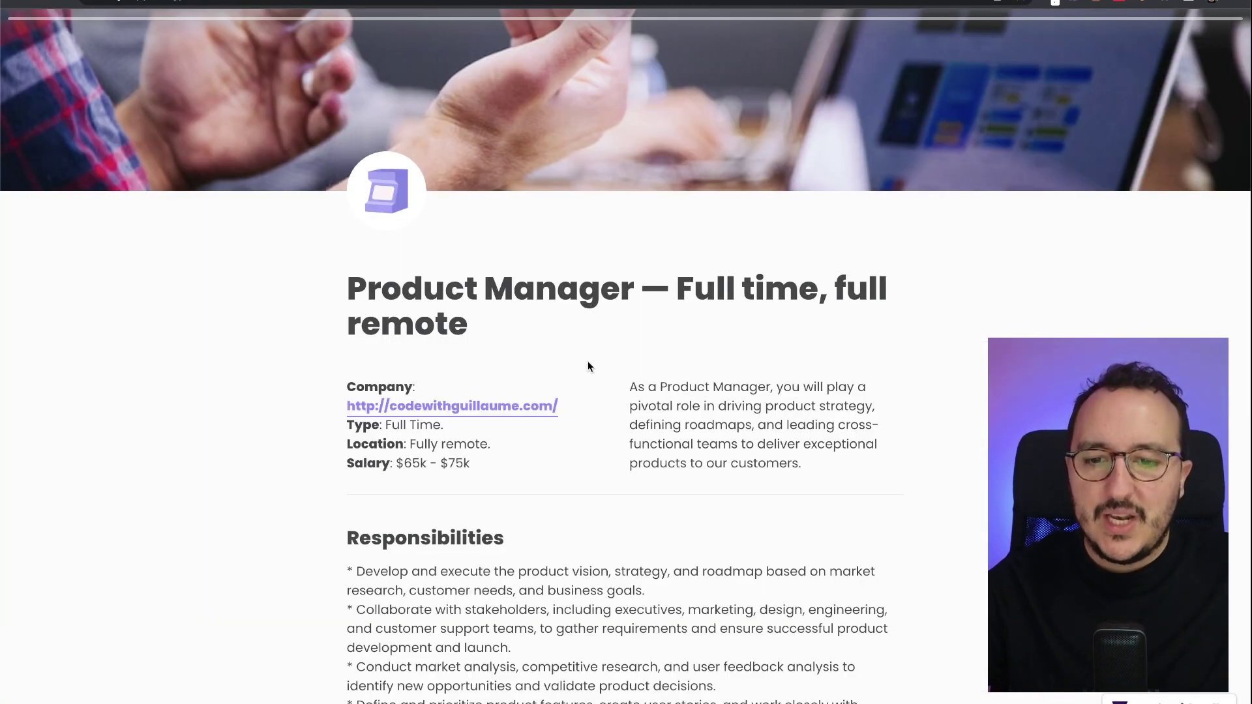
- Submit a test application with a sample e-mail and LinkedIn link, then view the sheet
scroll(588, 365, down, 15)
click(504, 427)
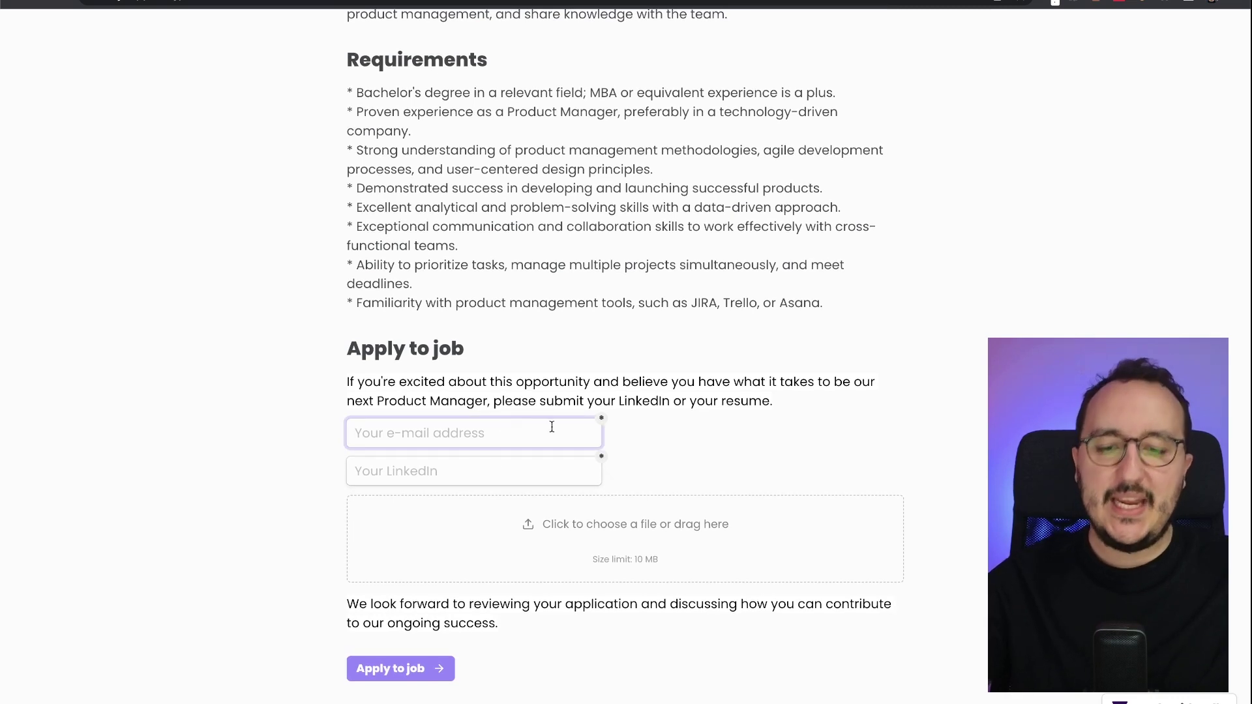
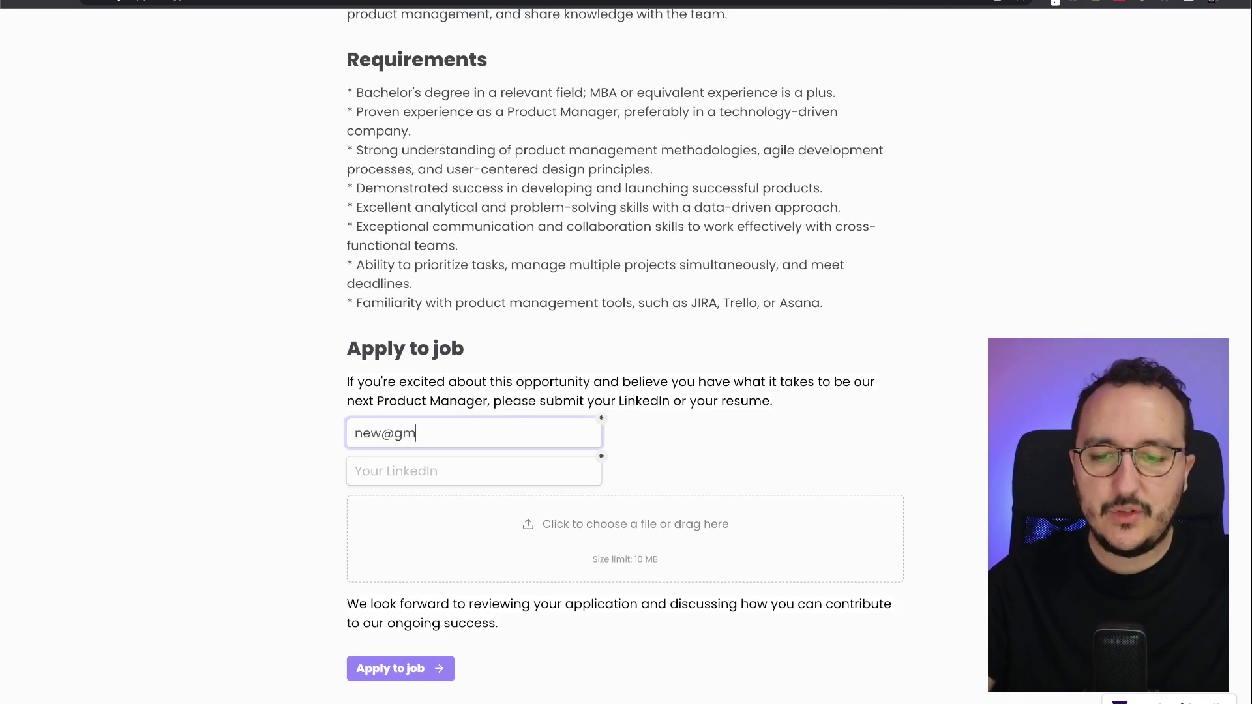
click(544, 465)
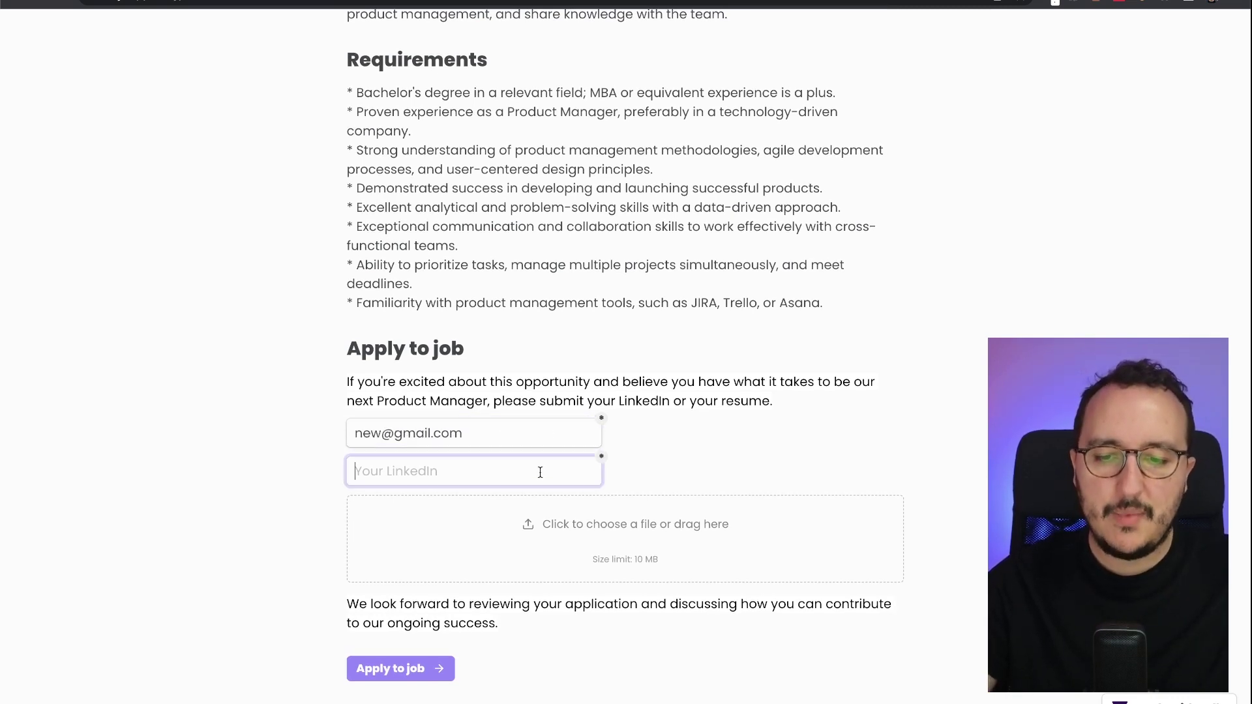
text(https://linkedin.com/)
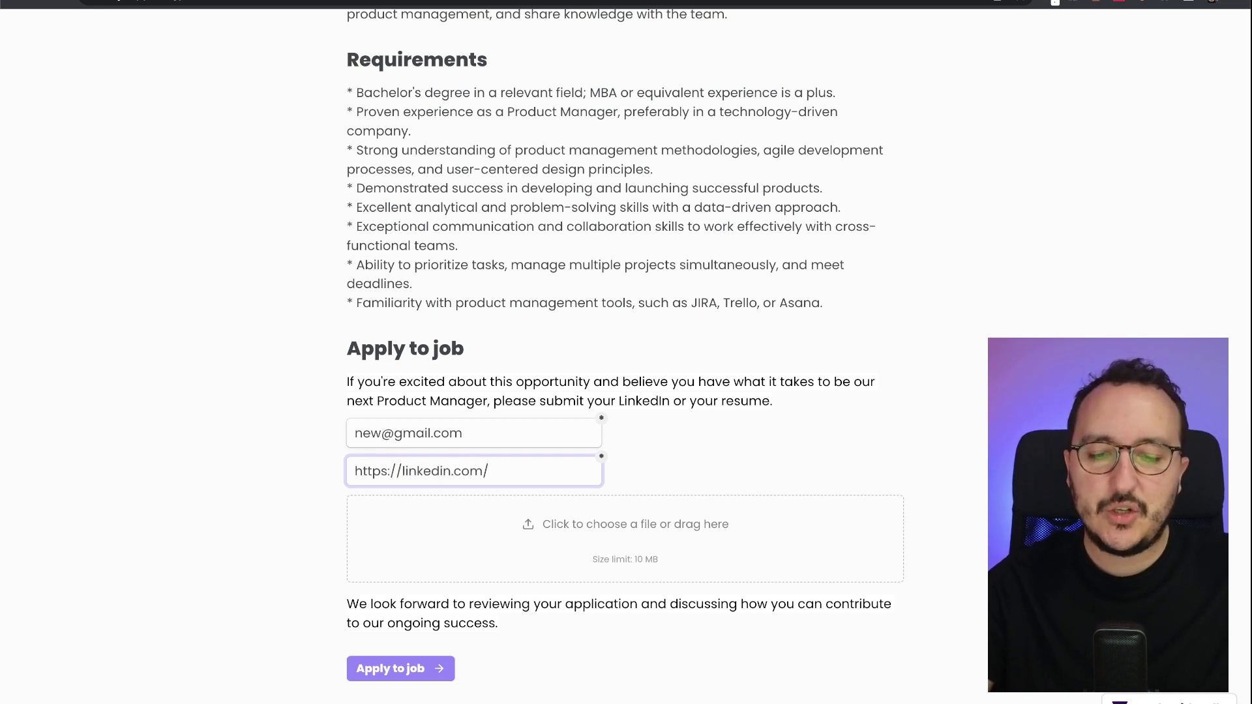
text(blabla)
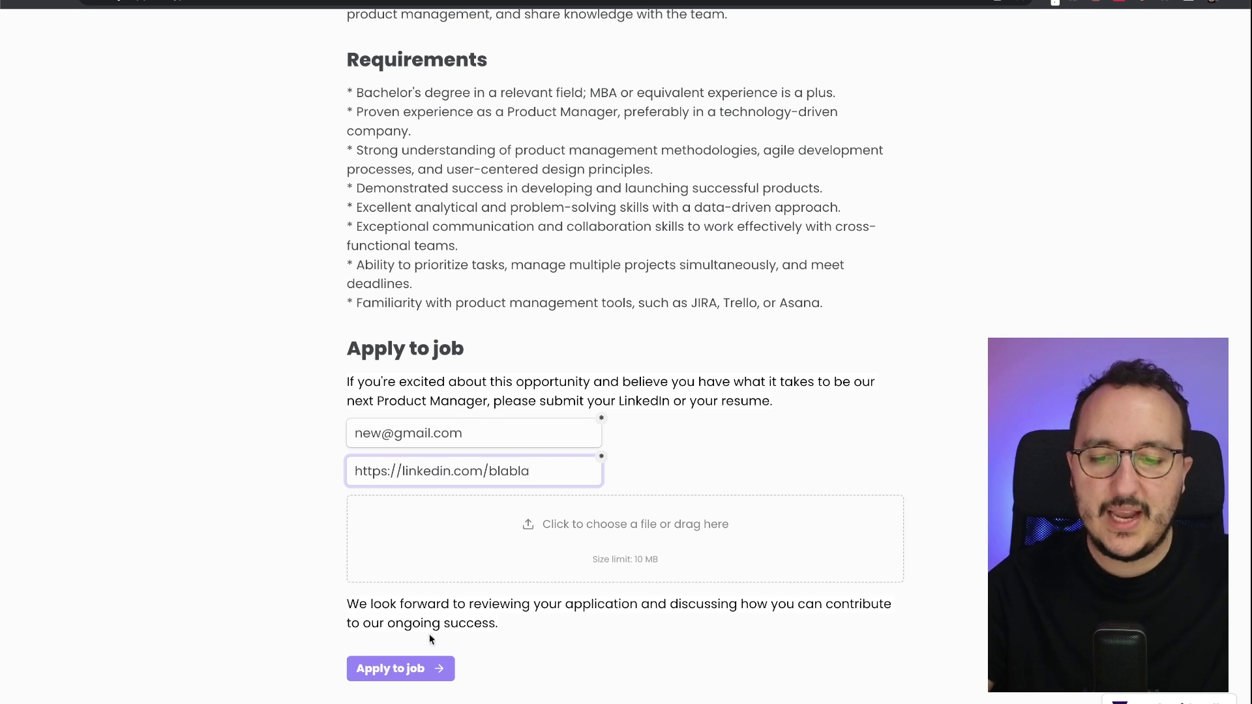
click(407, 672)
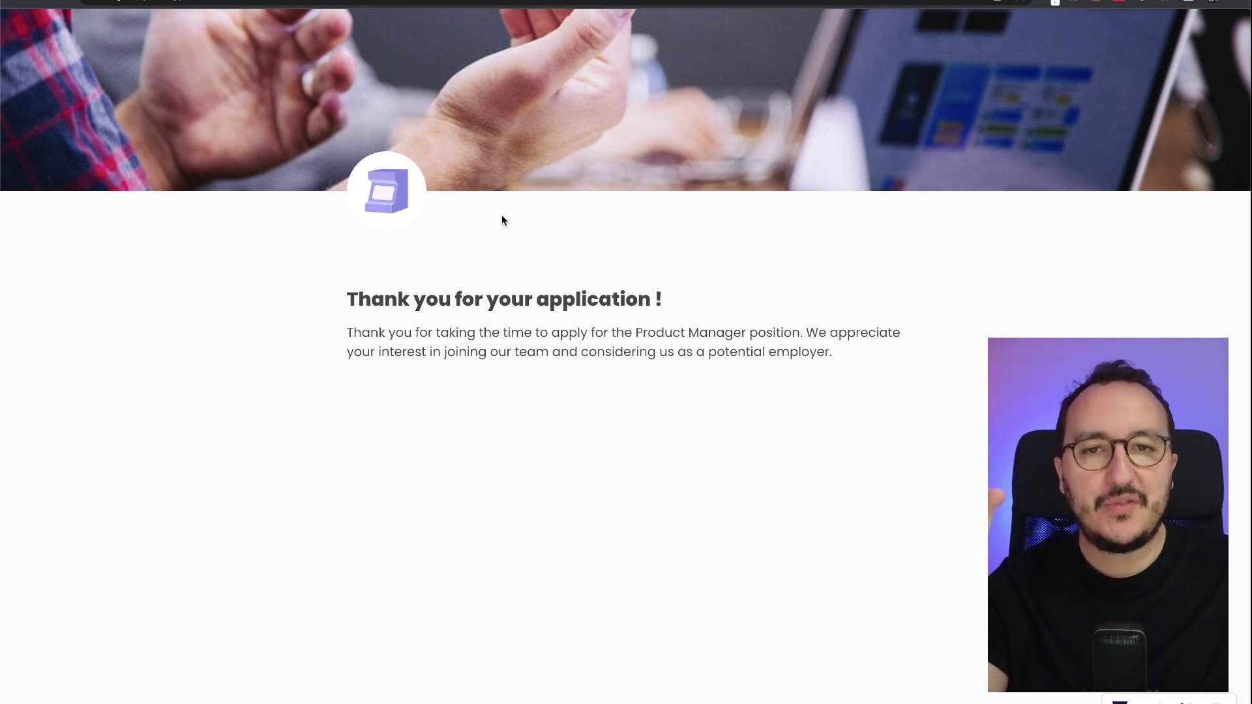
key(ctrl+Tab)
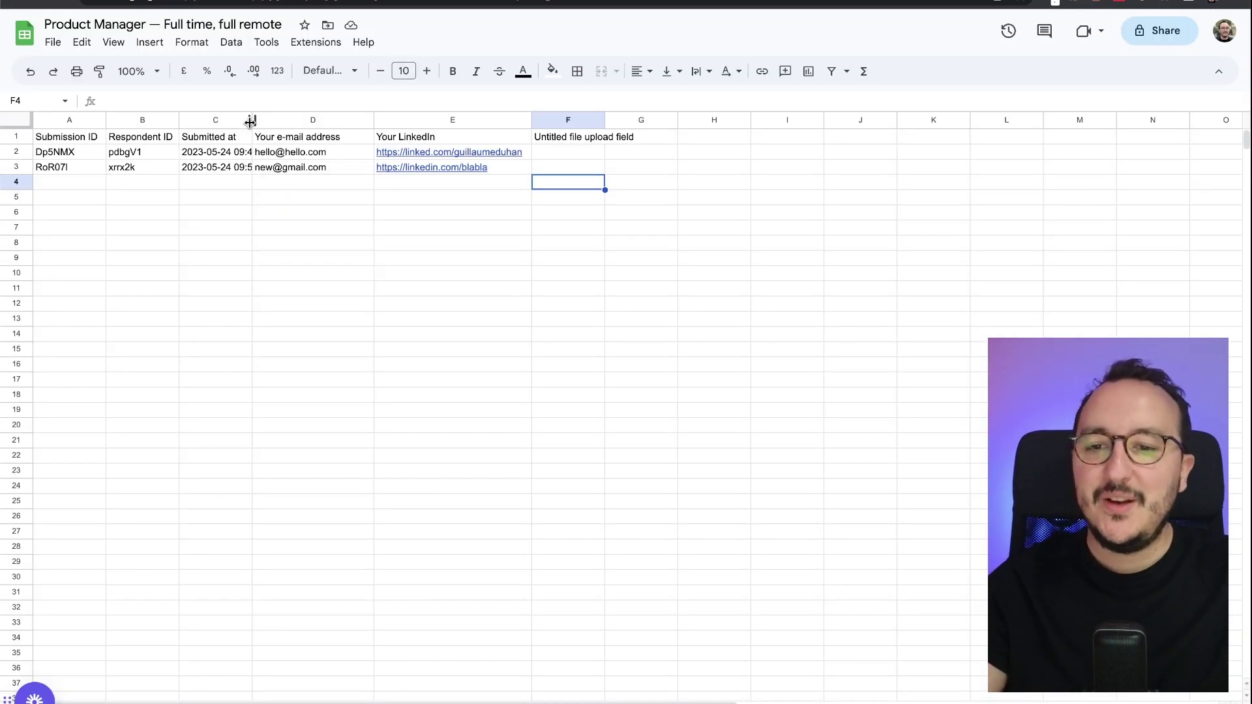
- Widen column C to show full timestamps and check the new submission's cells
drag(252, 120, 369, 120)
click(281, 154)
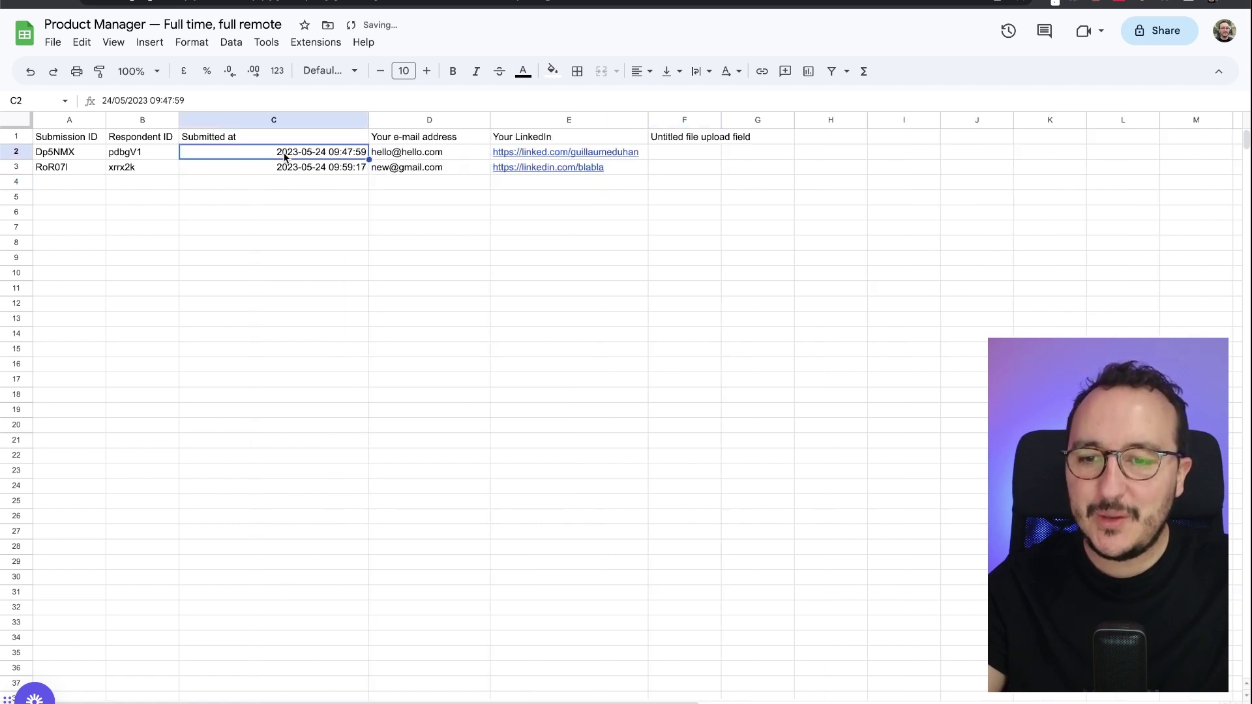
click(421, 167)
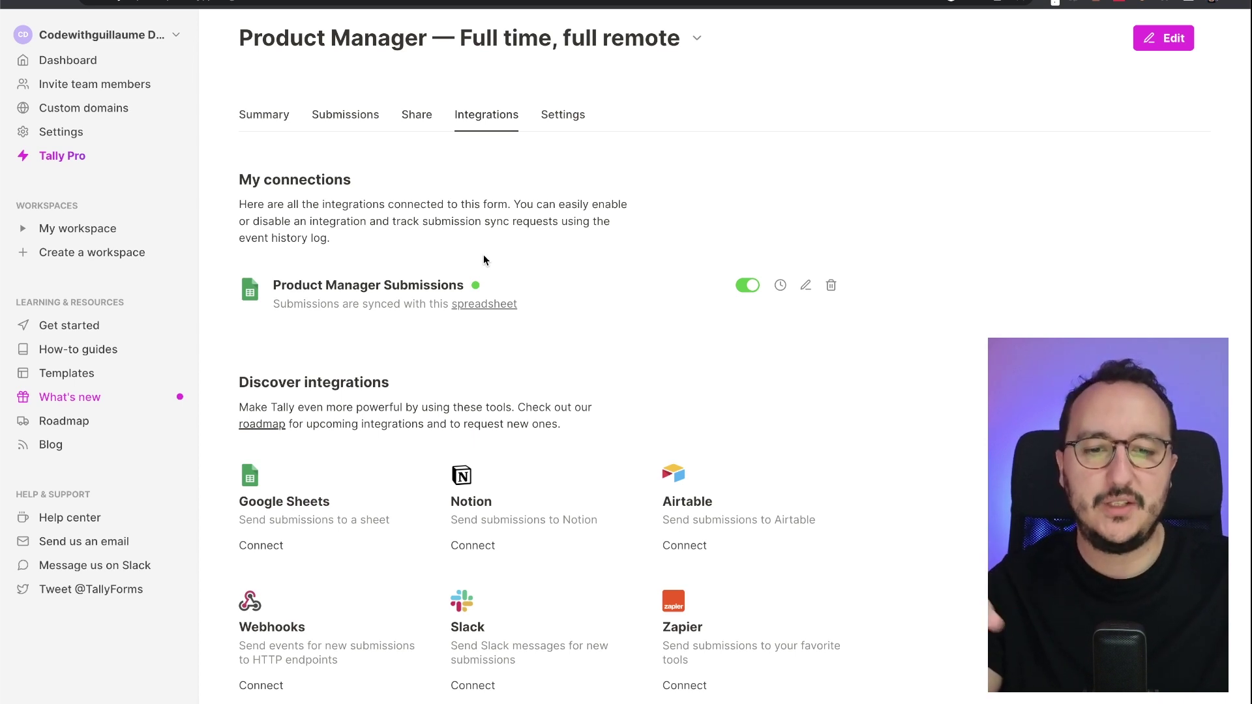
- Start a Notion connection, log in to Notion, and review the requested permissions
click(473, 548)
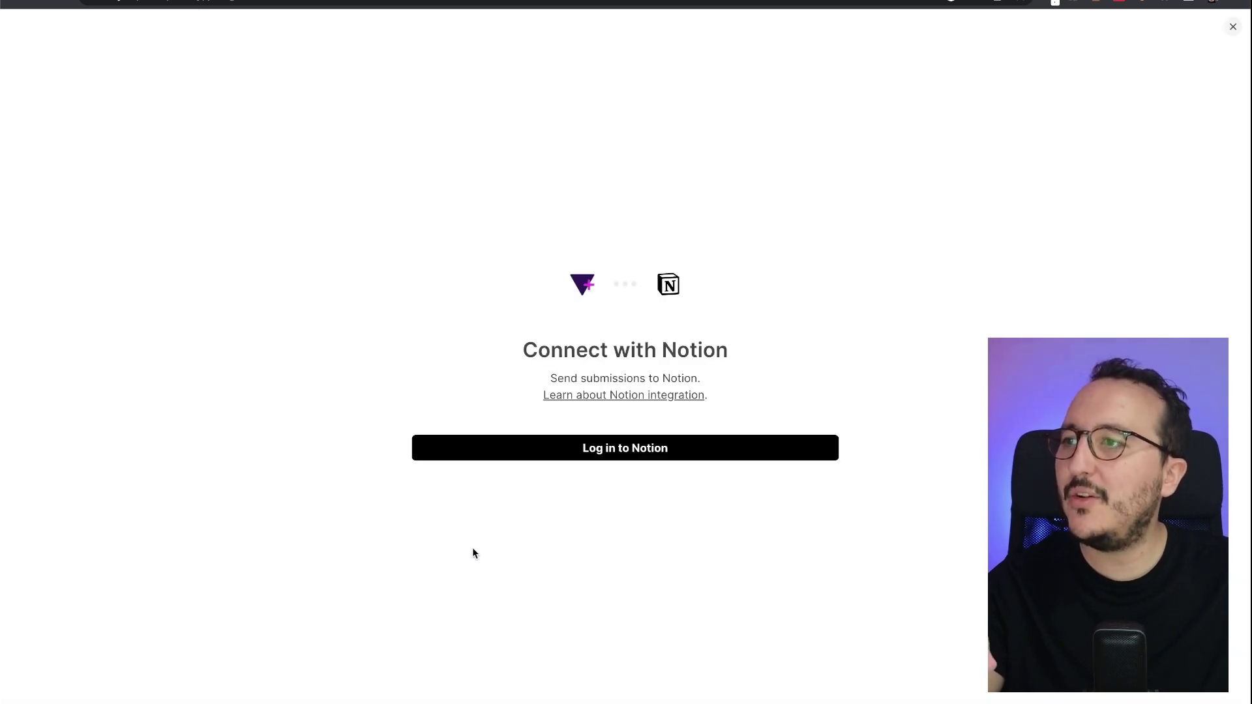
click(615, 456)
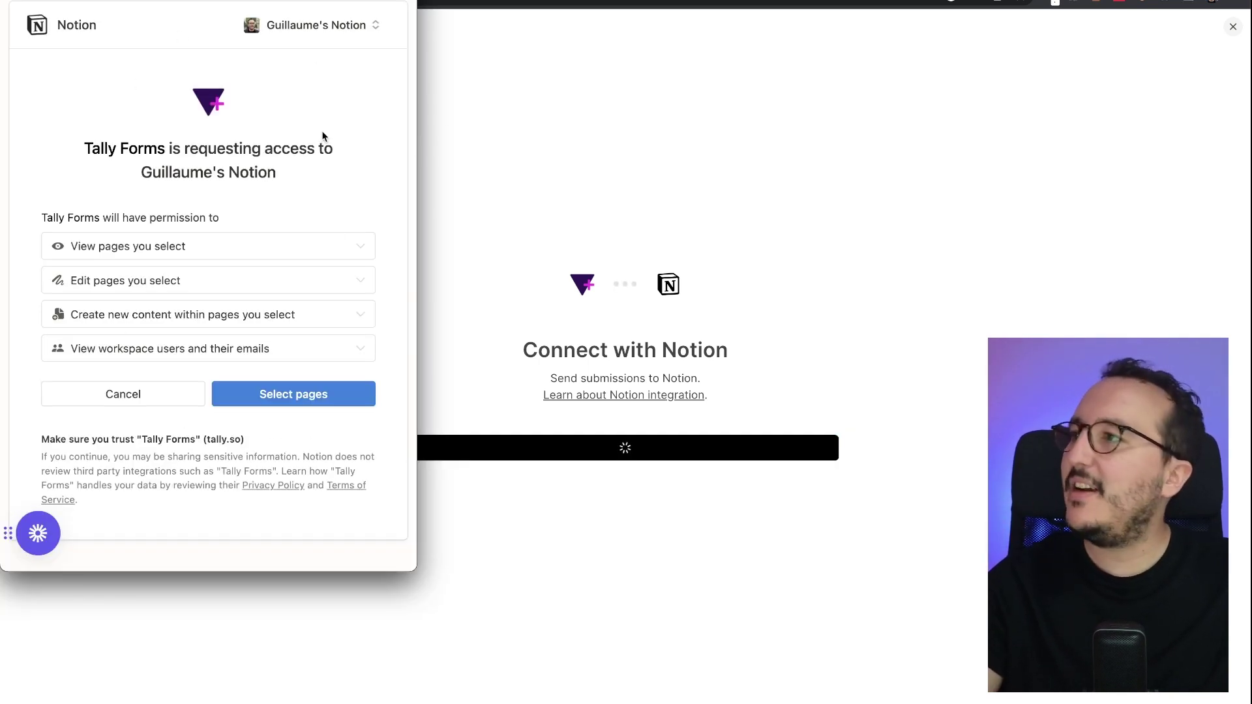
click(176, 247)
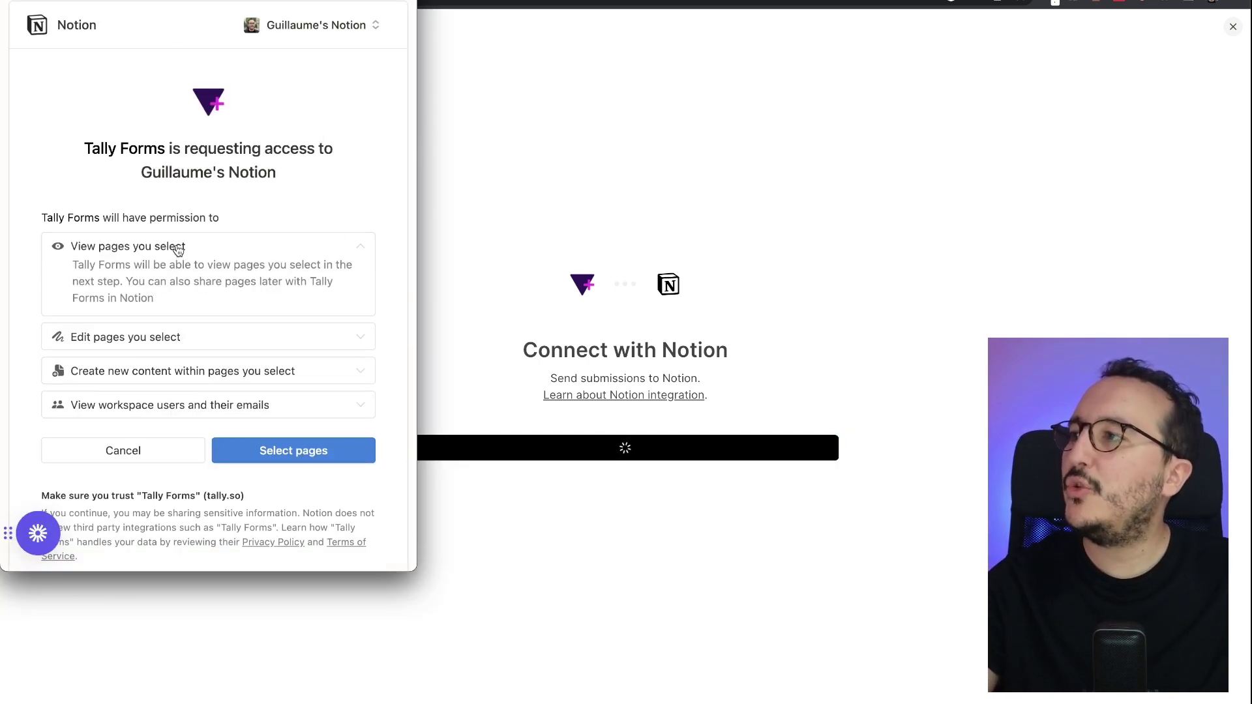
click(182, 248)
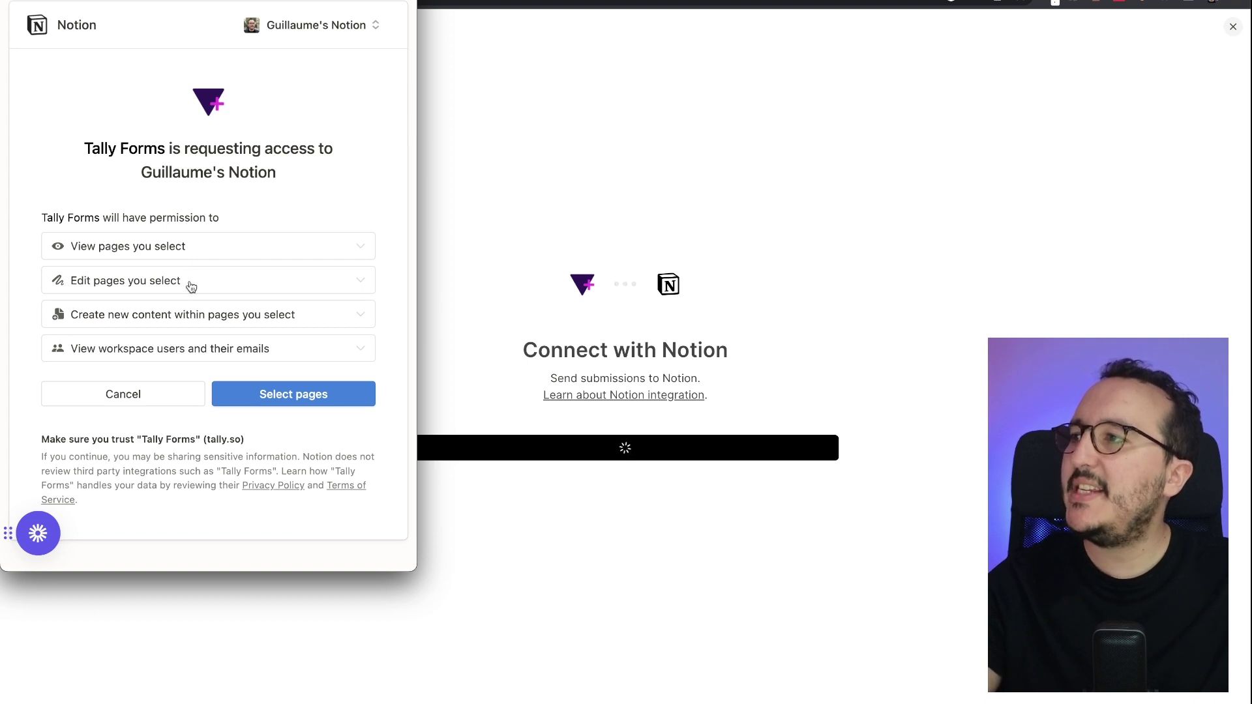
- Approve Notion access and name the connection 'Product Manager Job Post Notion'
click(290, 394)
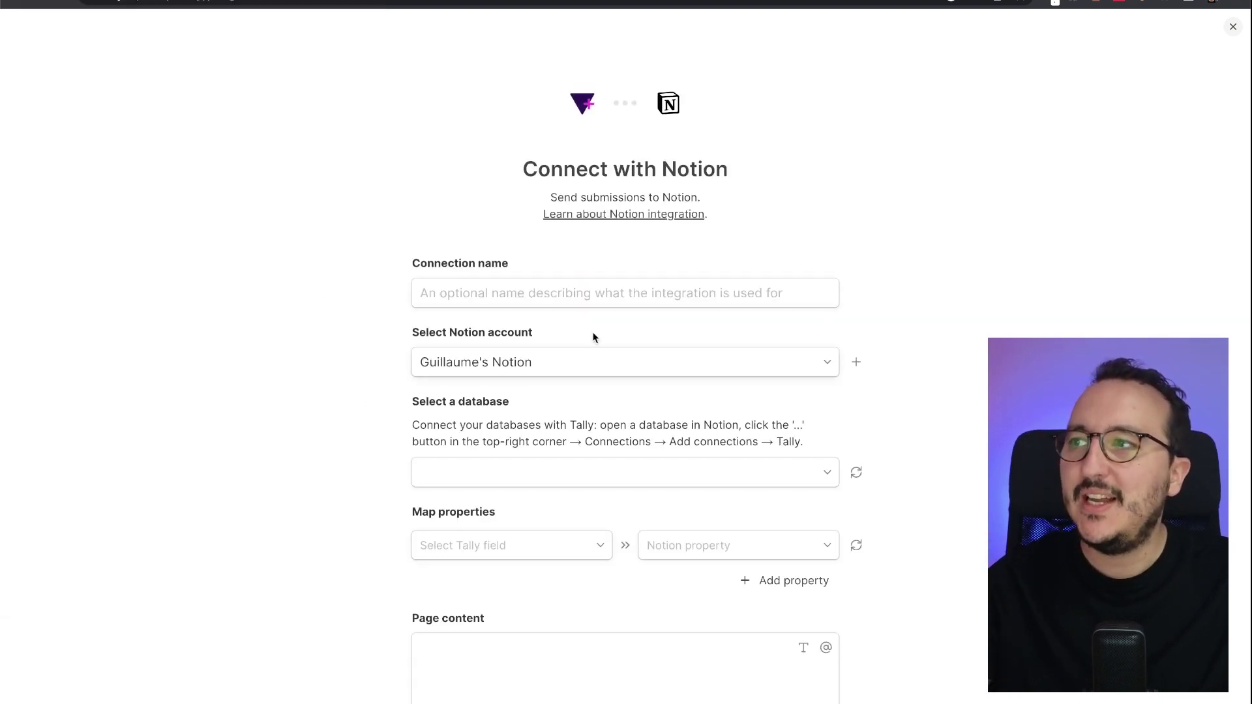
click(602, 292)
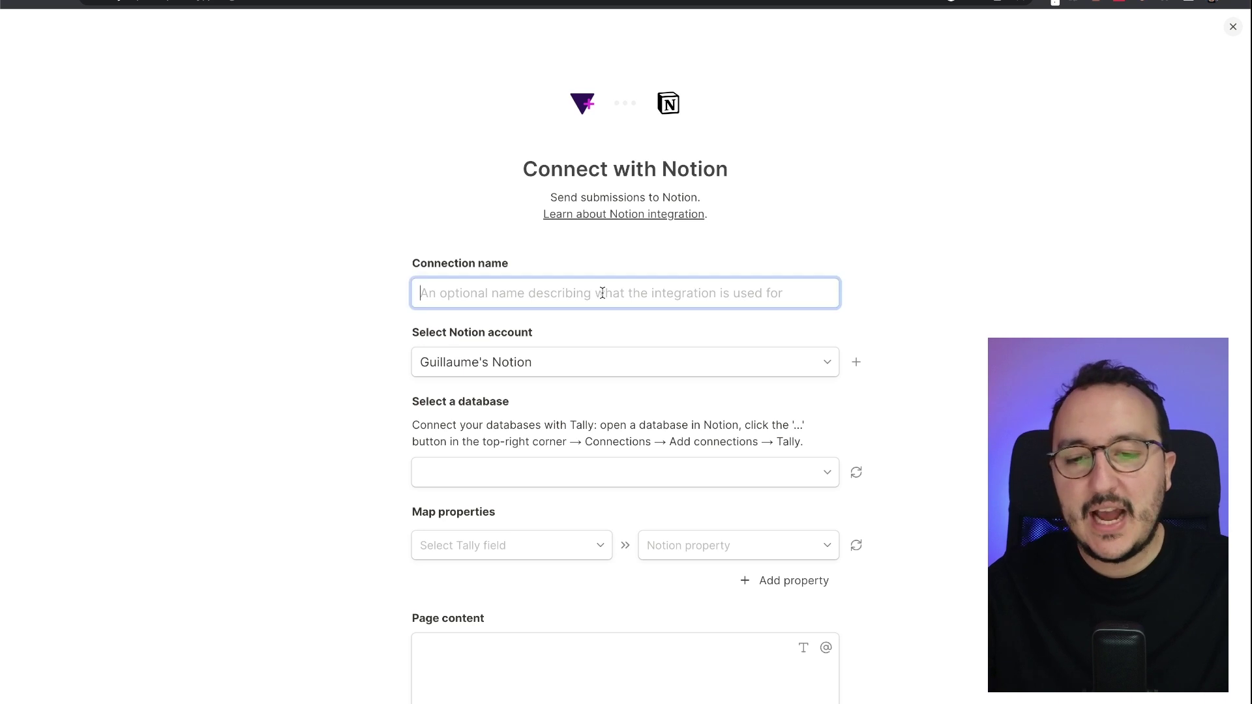
text(Produc)
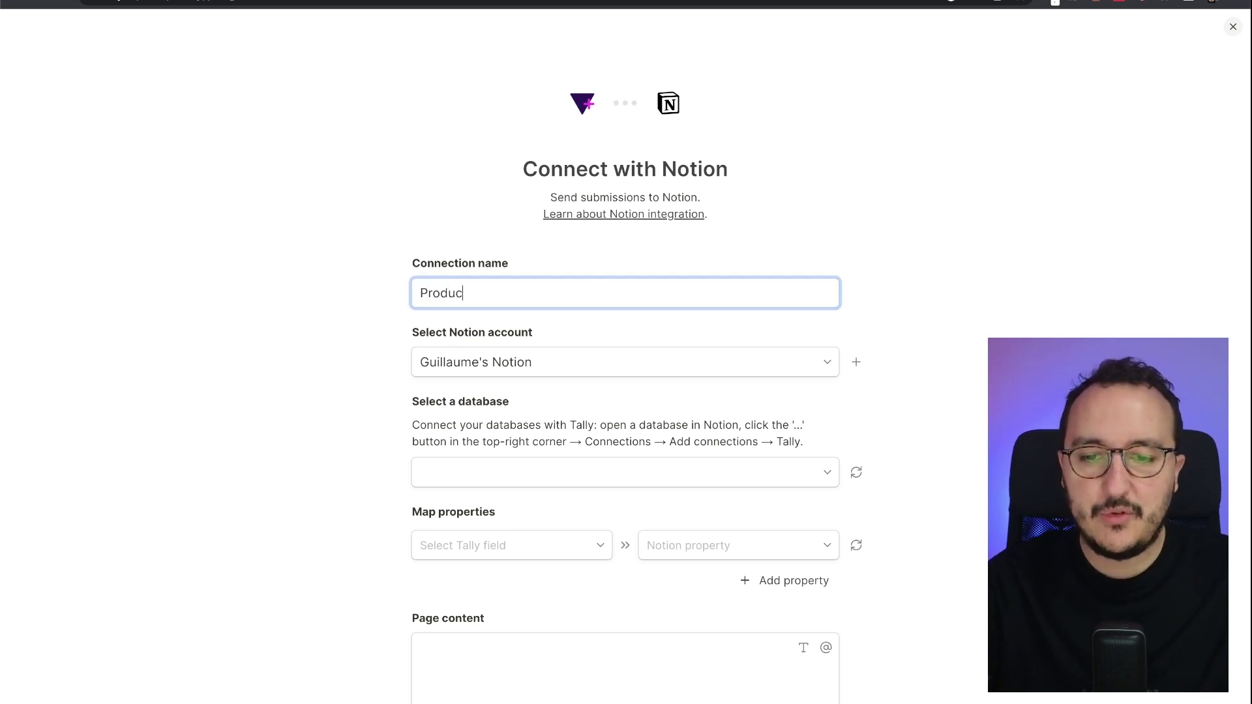
text(t Manager)
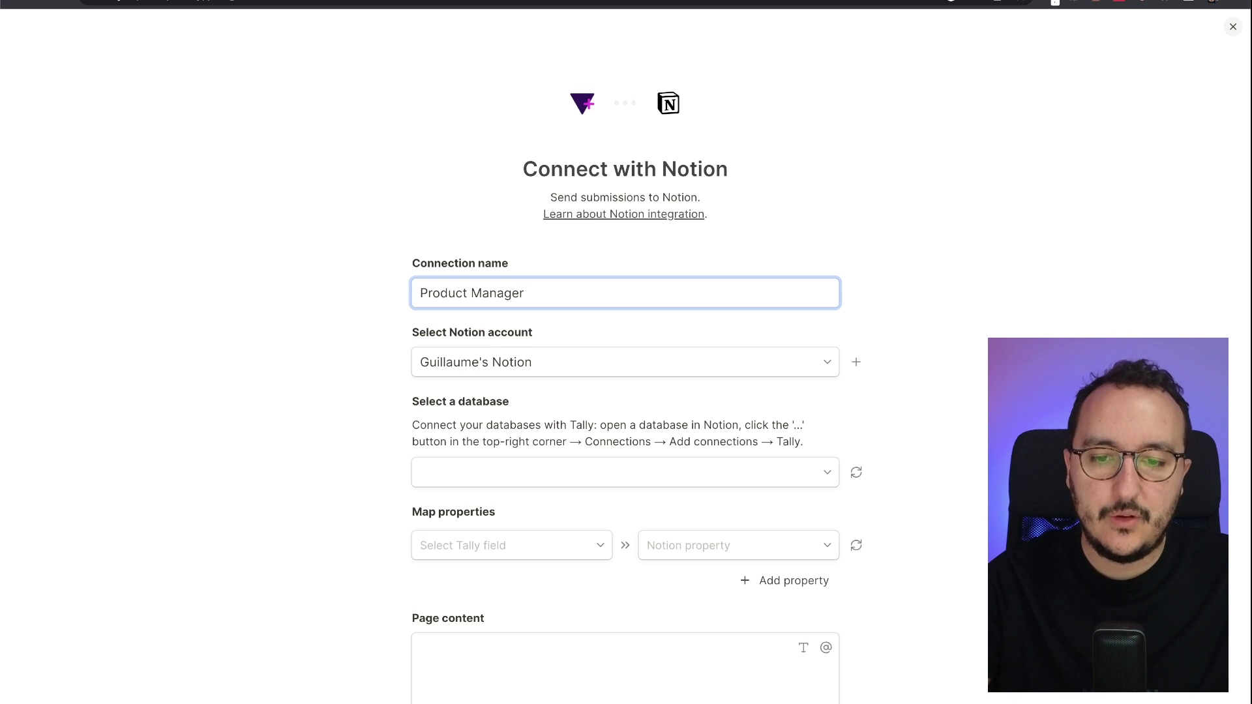
text( Job Post Not)
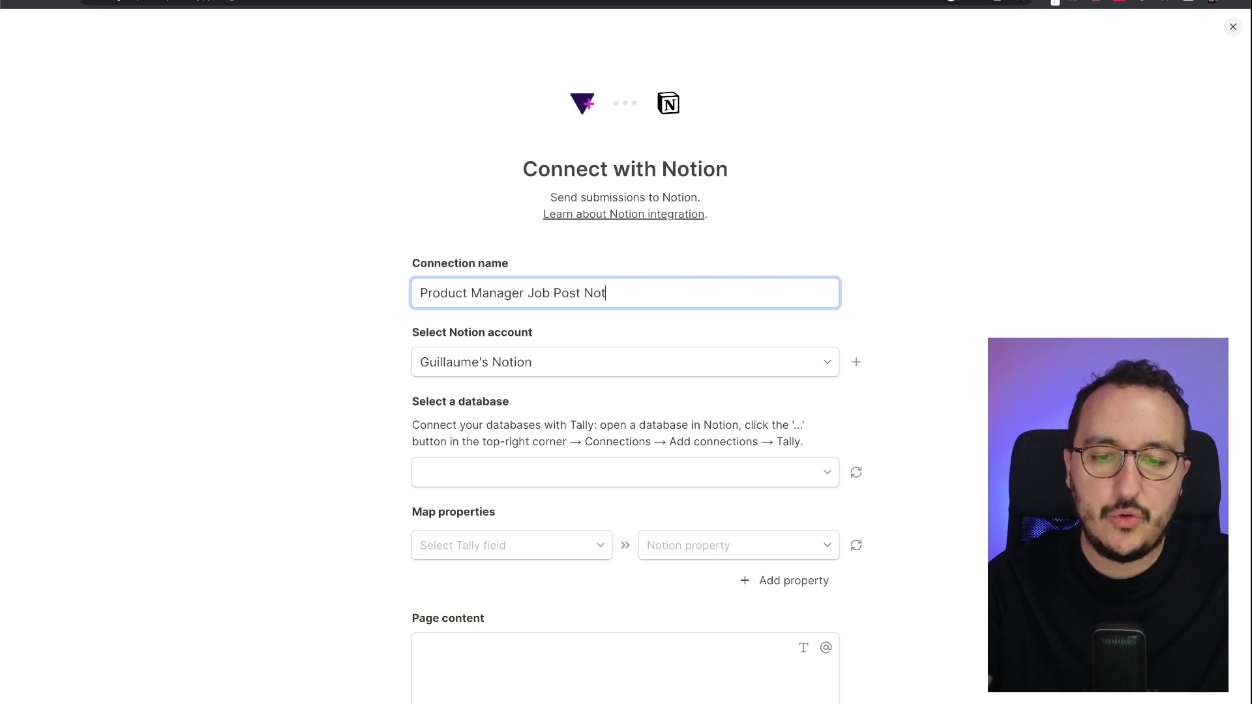
text(ion)
scroll(578, 374, down, 2)
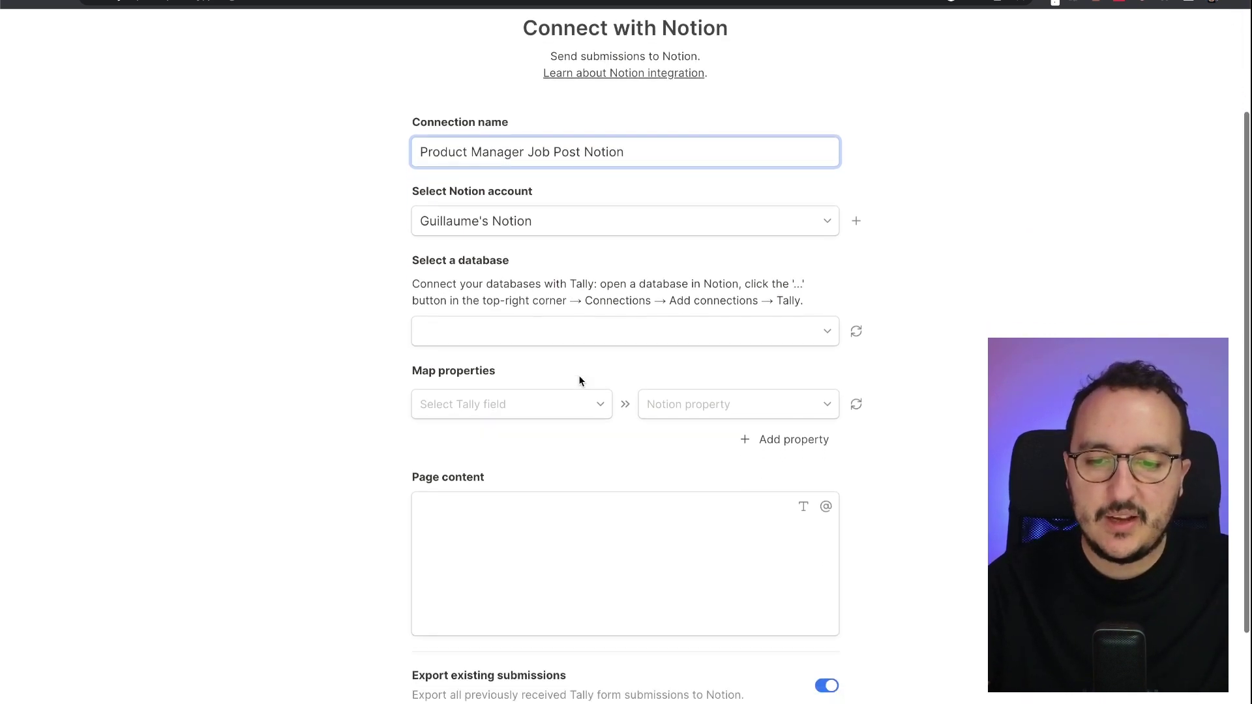
scroll(578, 374, down, 1)
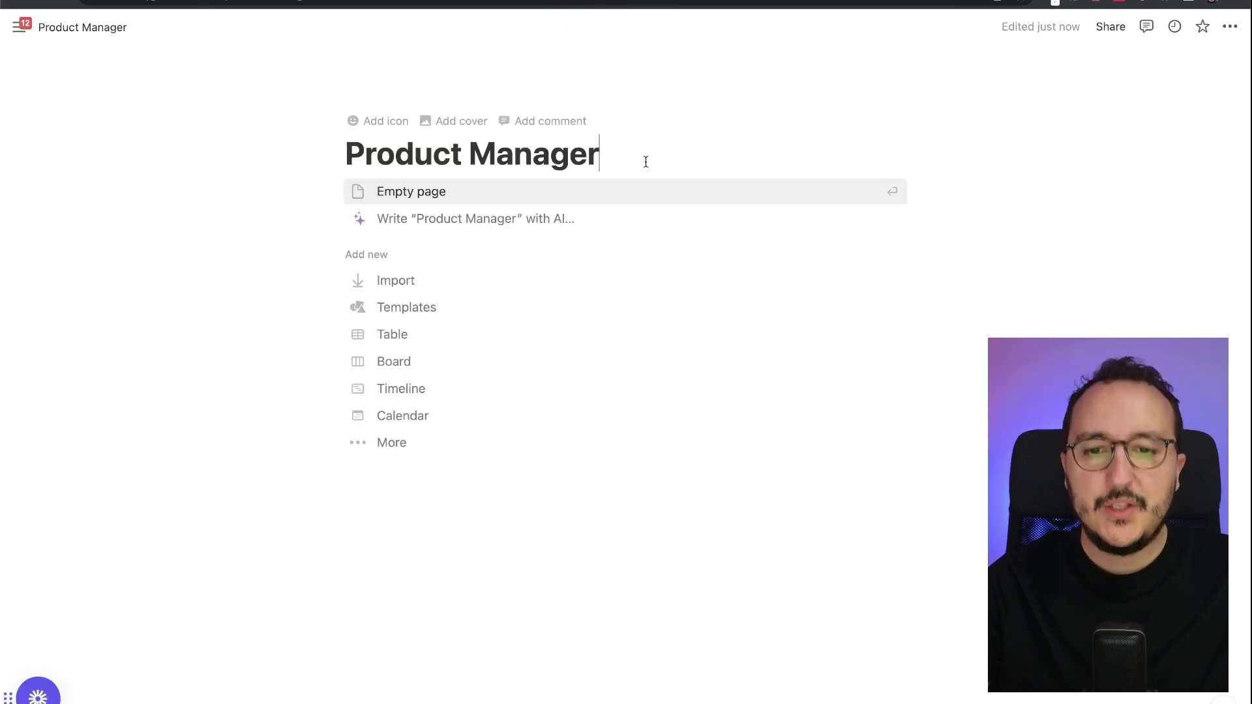
- Insert an inline table database on the Notion Product Manager page using /data
key(Return)
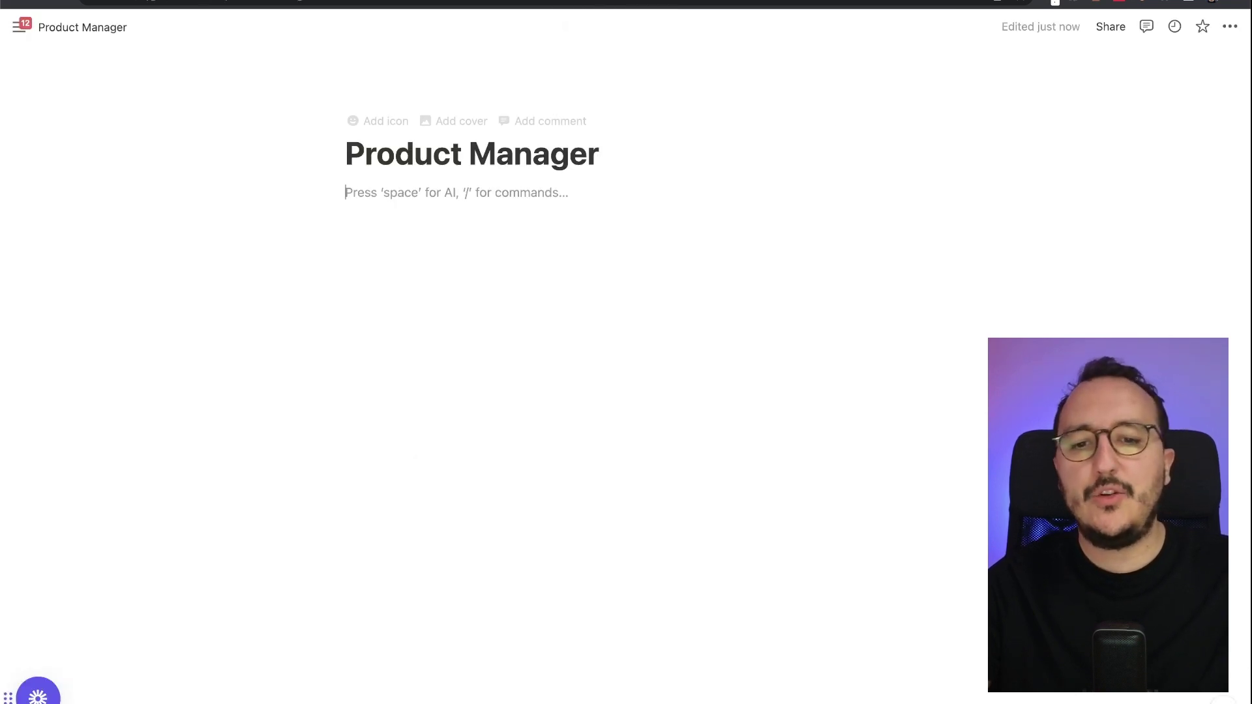
text(/dtab)
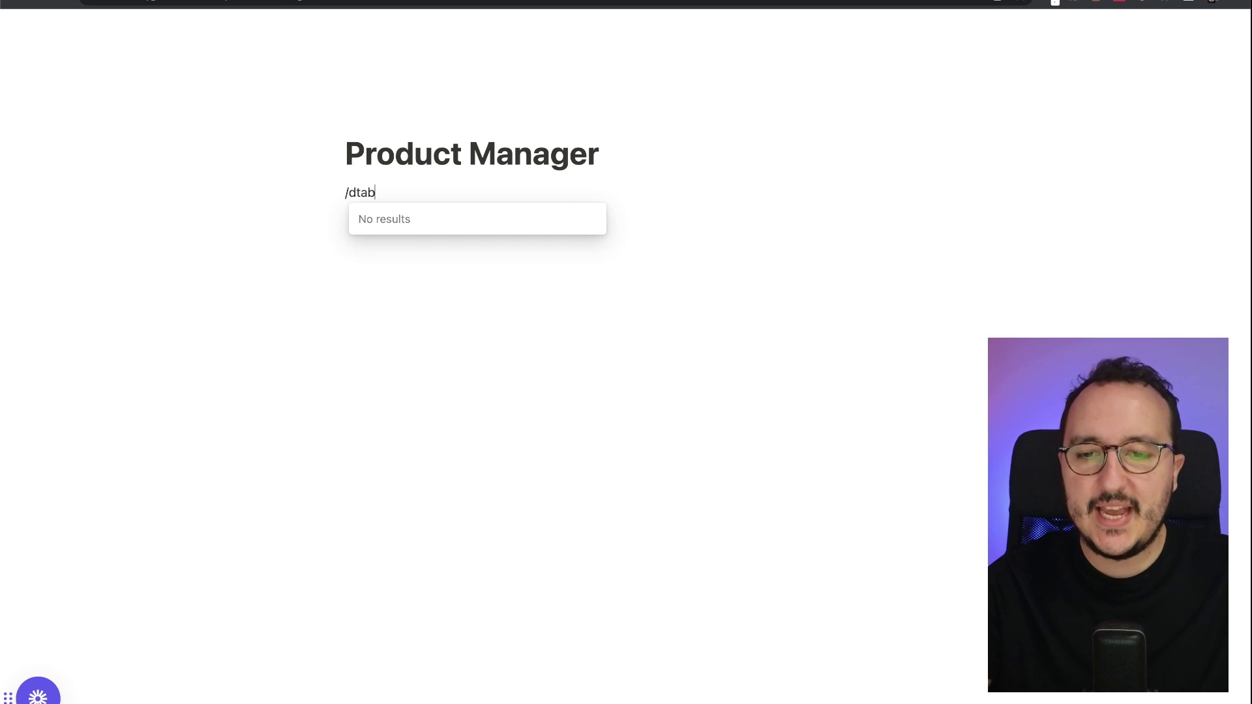
key(BackSpace)
text(a)
key(Return)
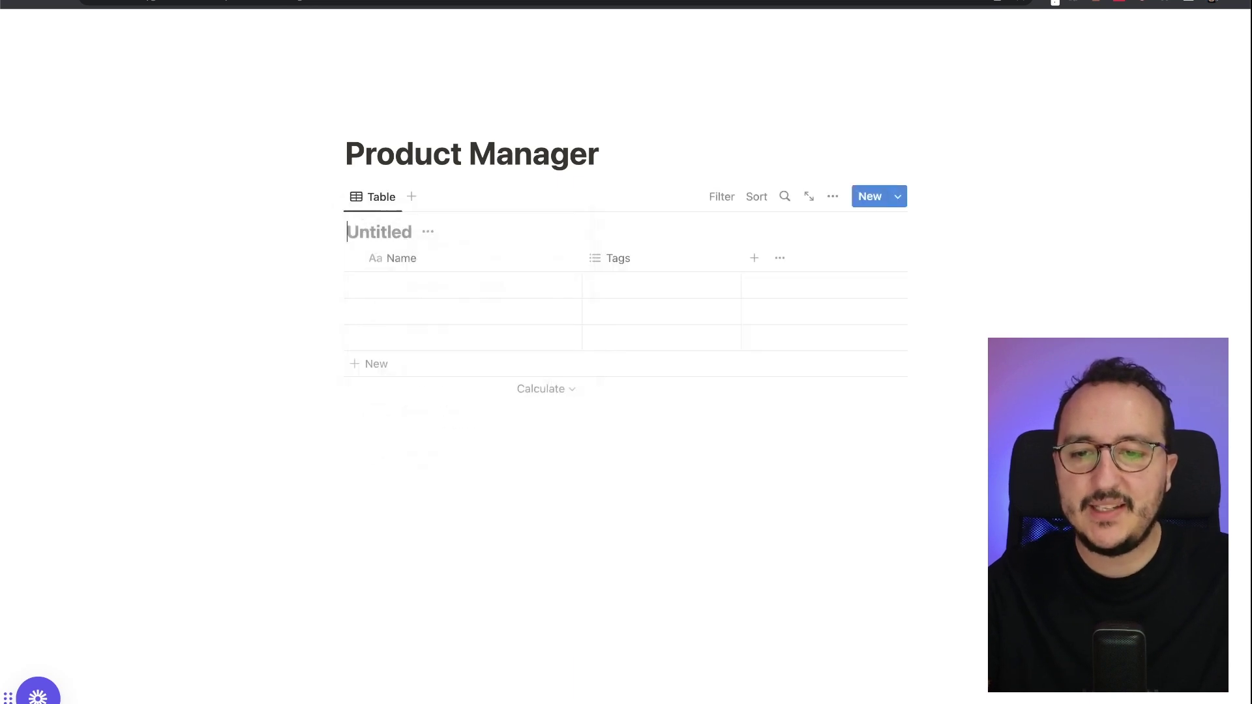
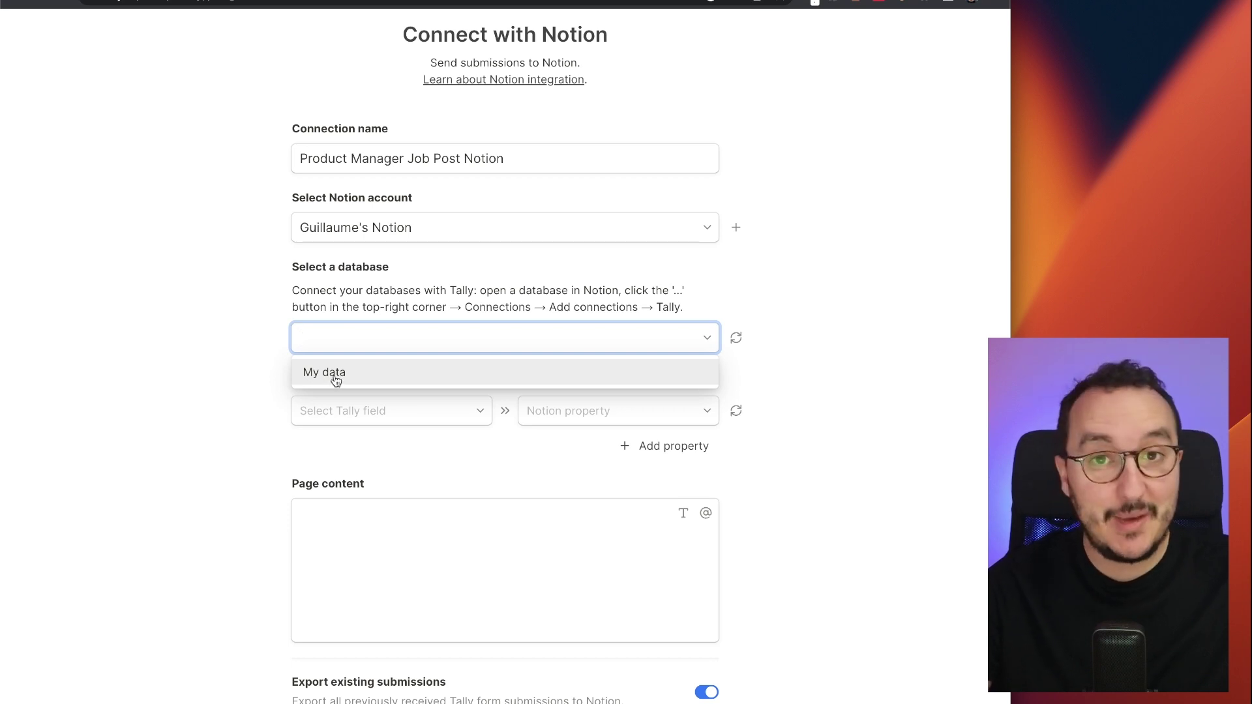
- Pick My data as the Notion database and map Your e-mail address as the first field
click(336, 381)
scroll(376, 339, down, 3)
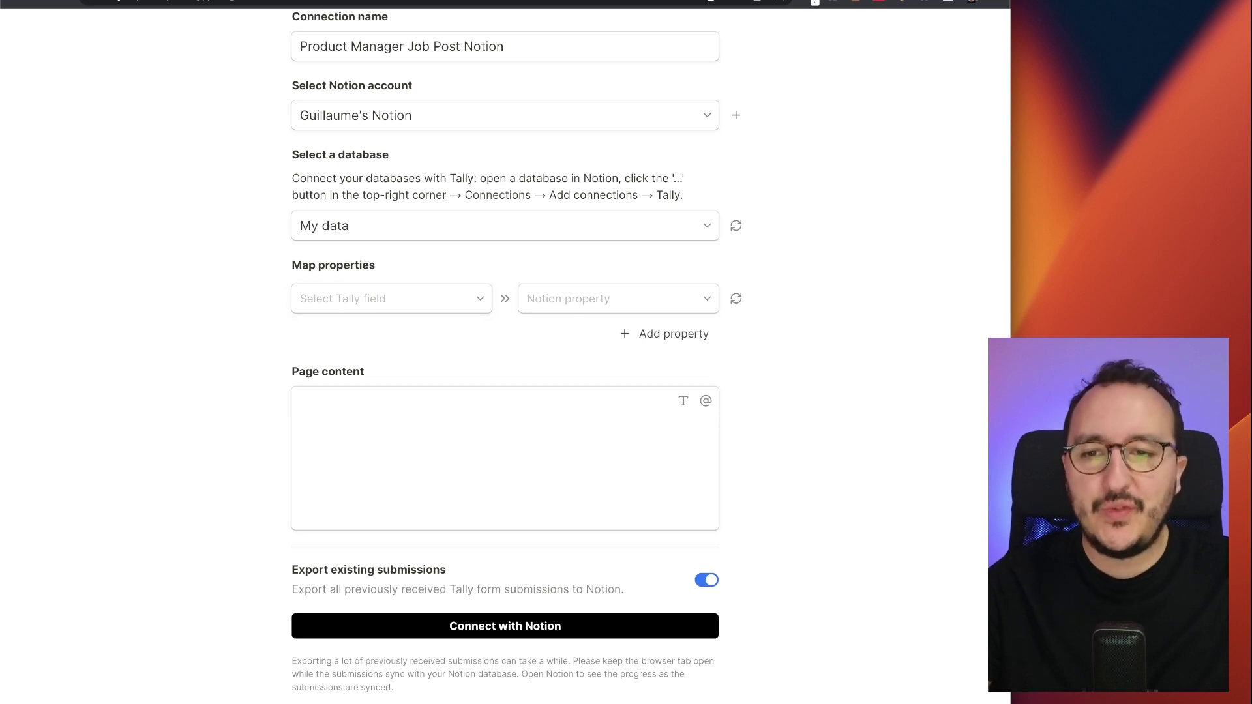
click(421, 305)
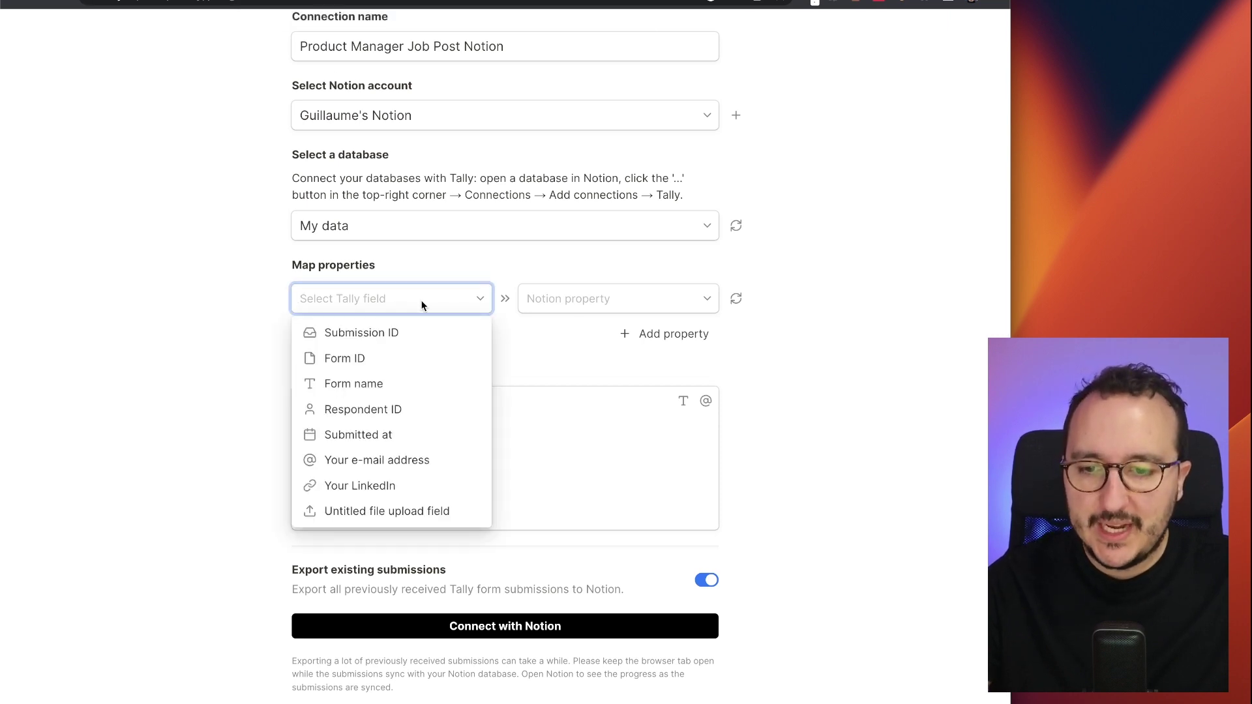
click(355, 459)
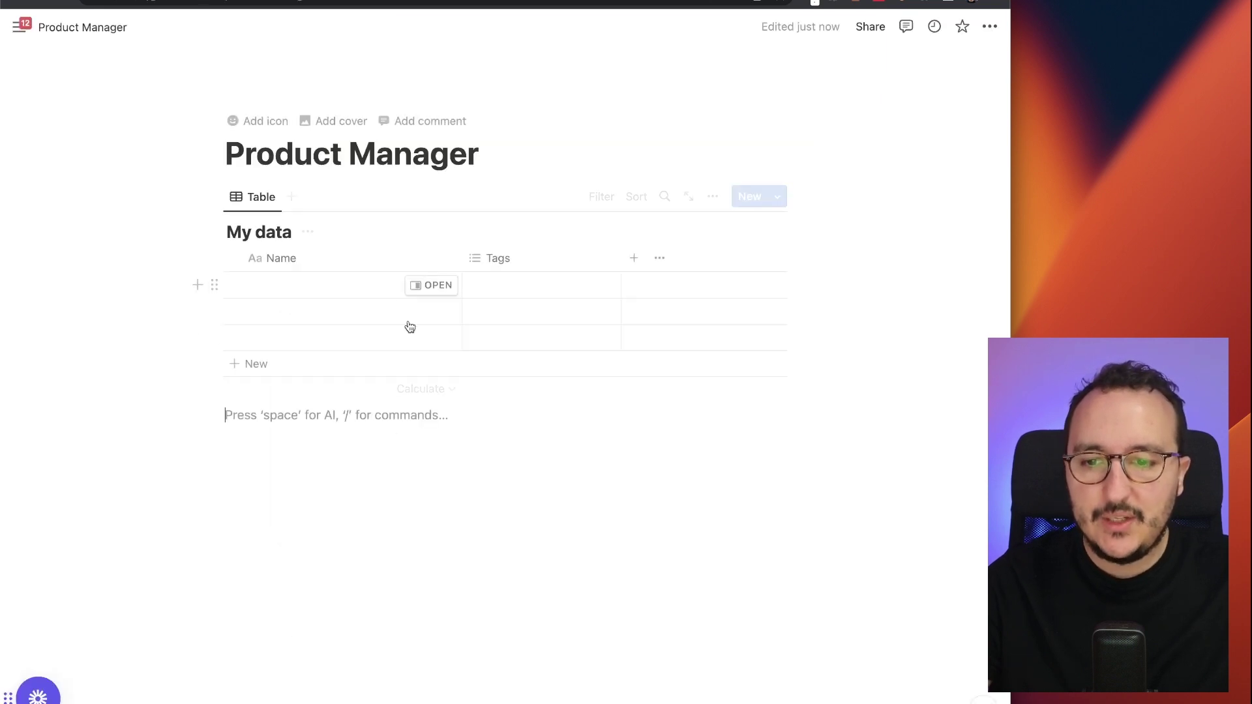
- Inspect the Name property's options and editing panel in Notion's My data table
click(299, 261)
key(Escape)
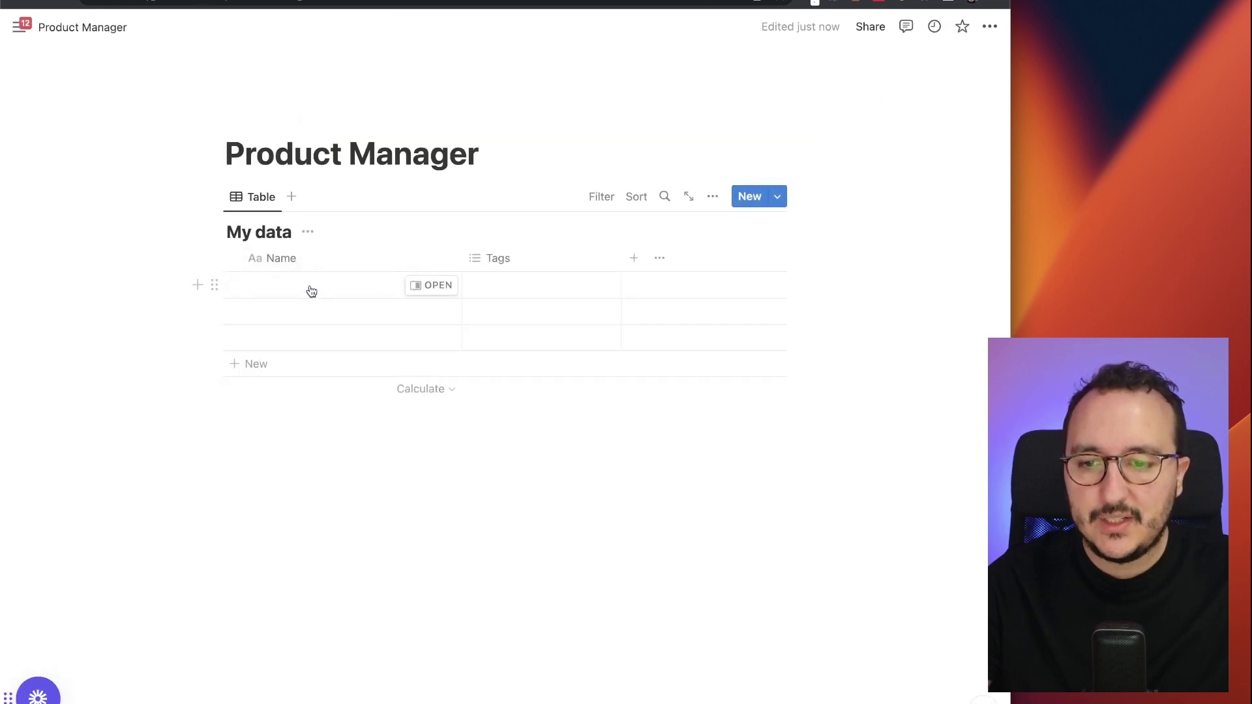
click(287, 259)
click(274, 321)
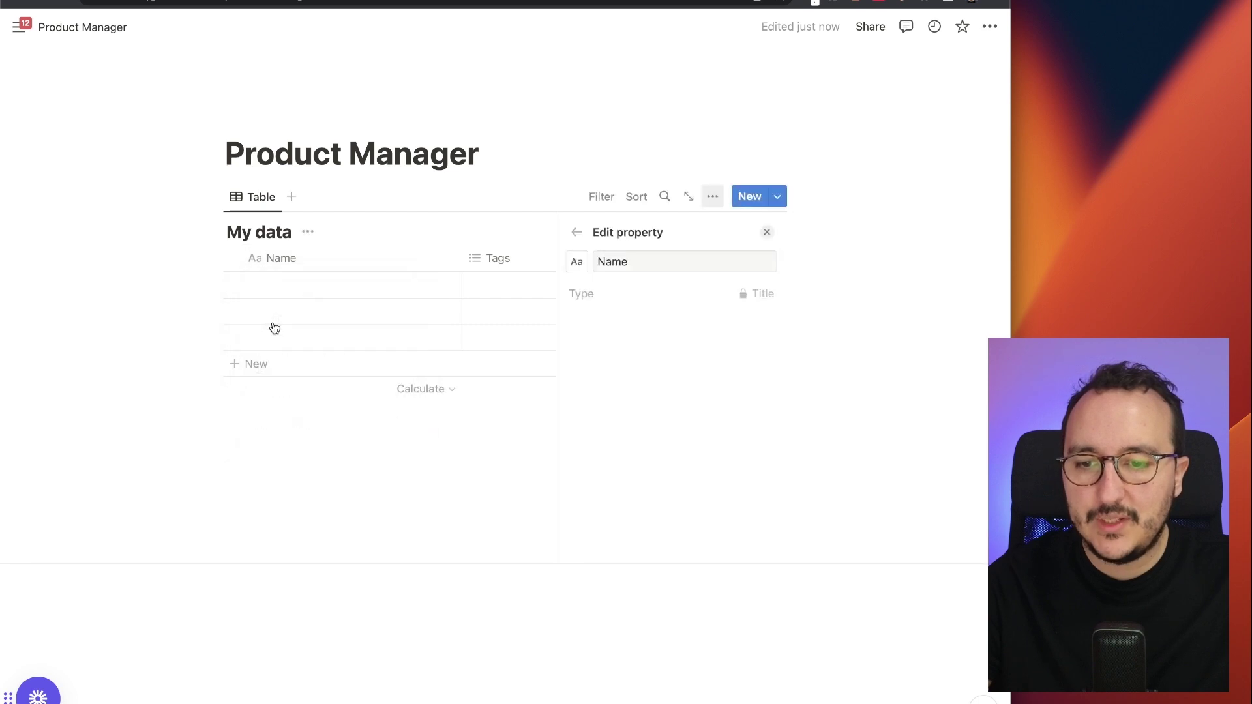
double_click(620, 263)
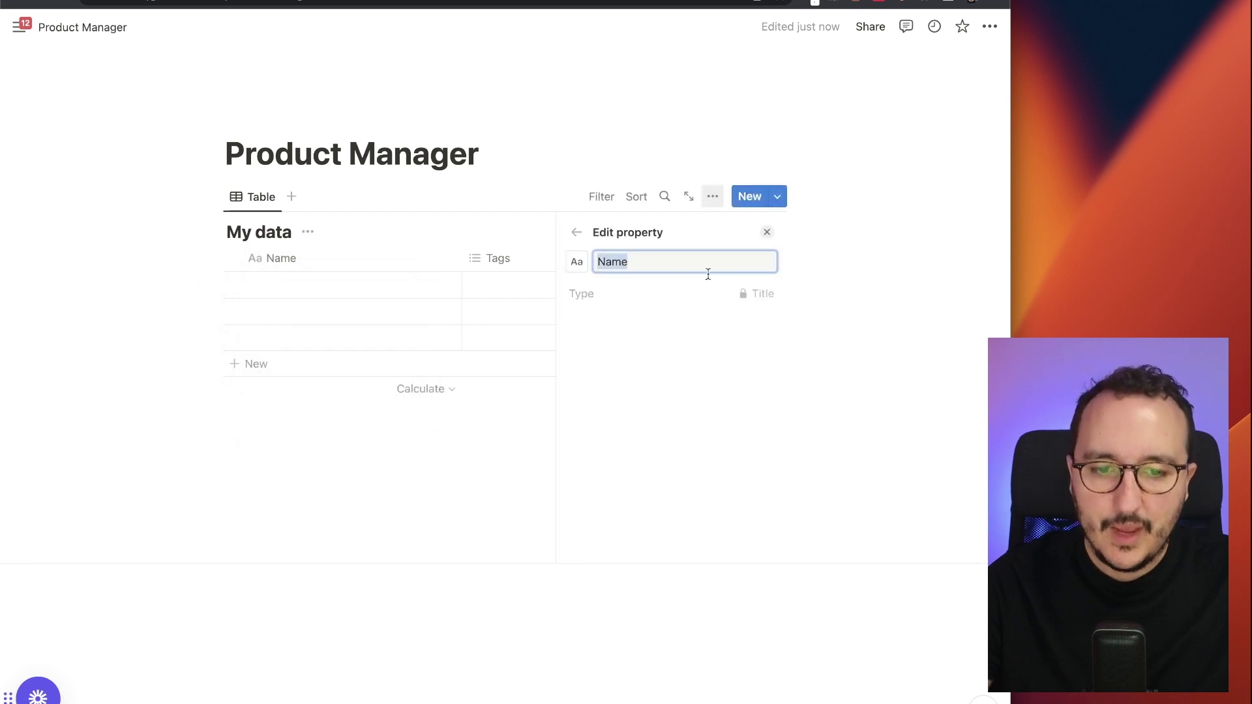
click(485, 237)
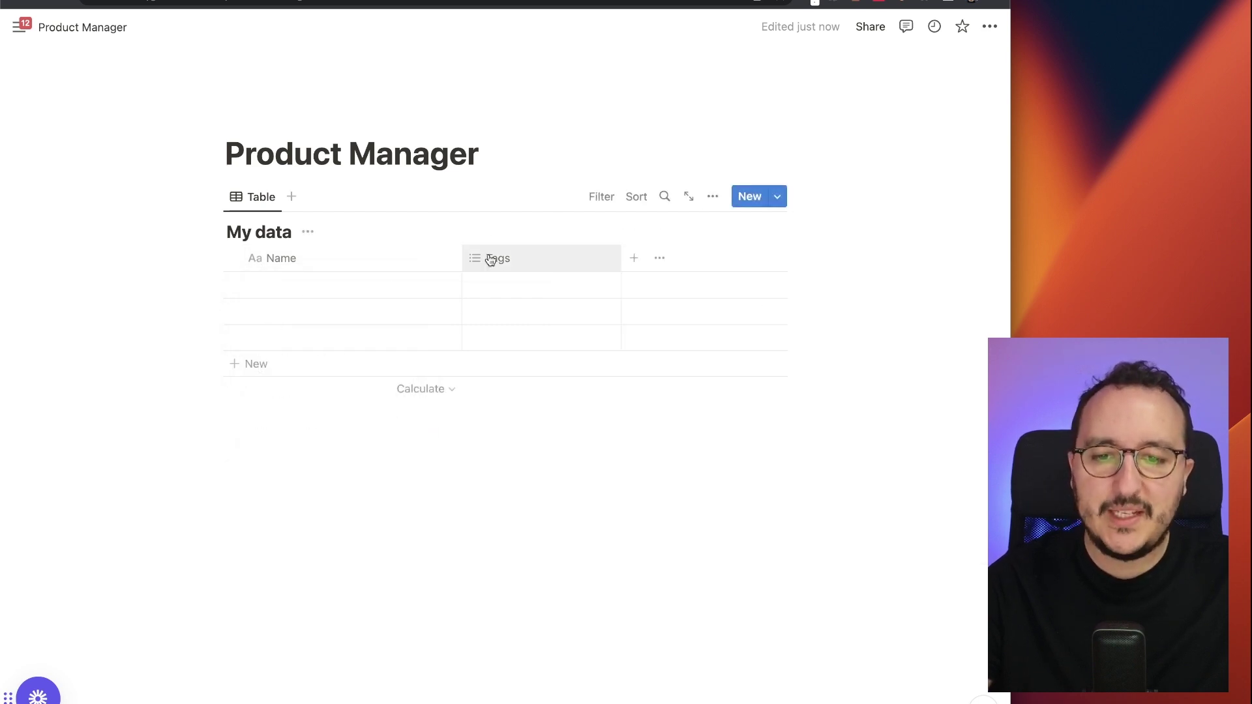
- Change the Tags property to the Email type and rename it Email
click(490, 260)
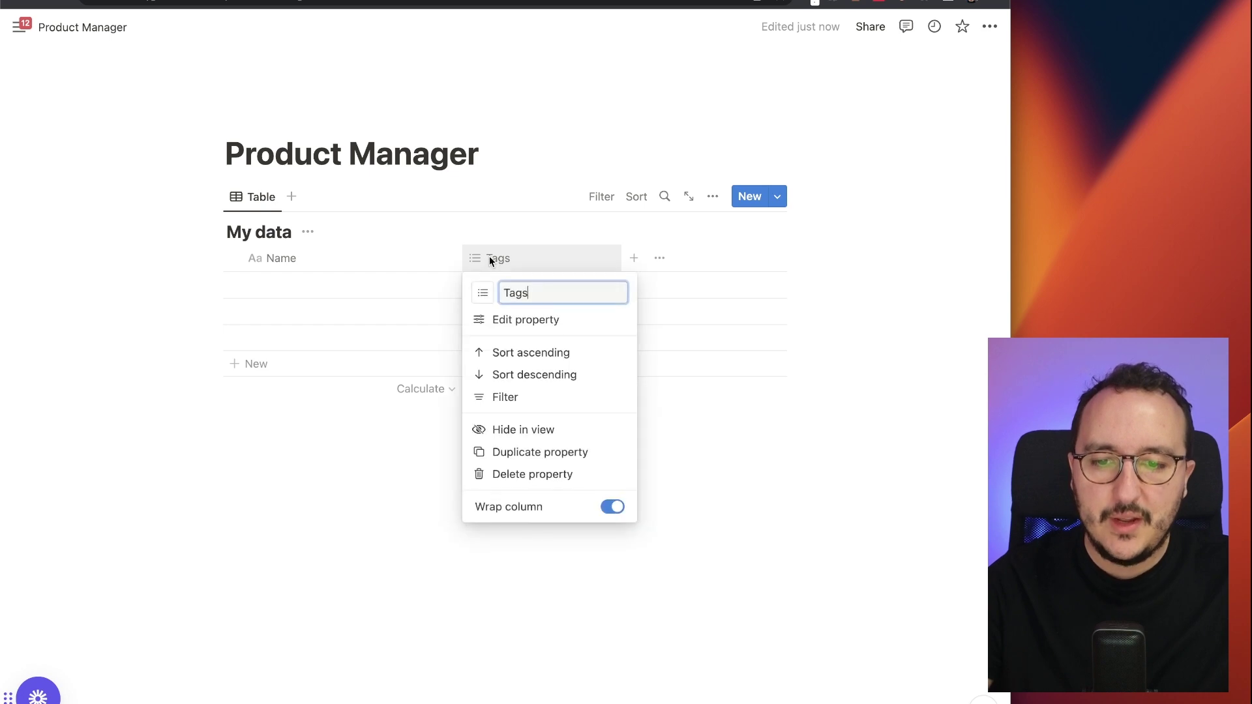
click(512, 334)
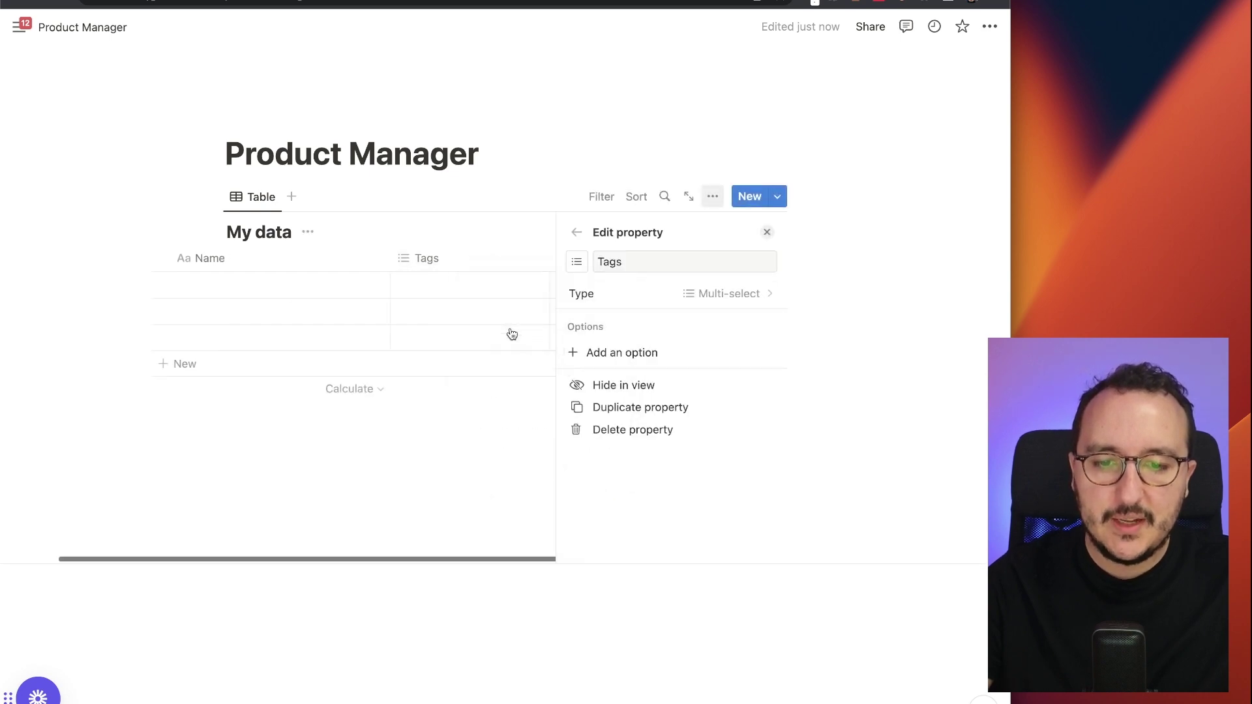
click(731, 295)
text(email)
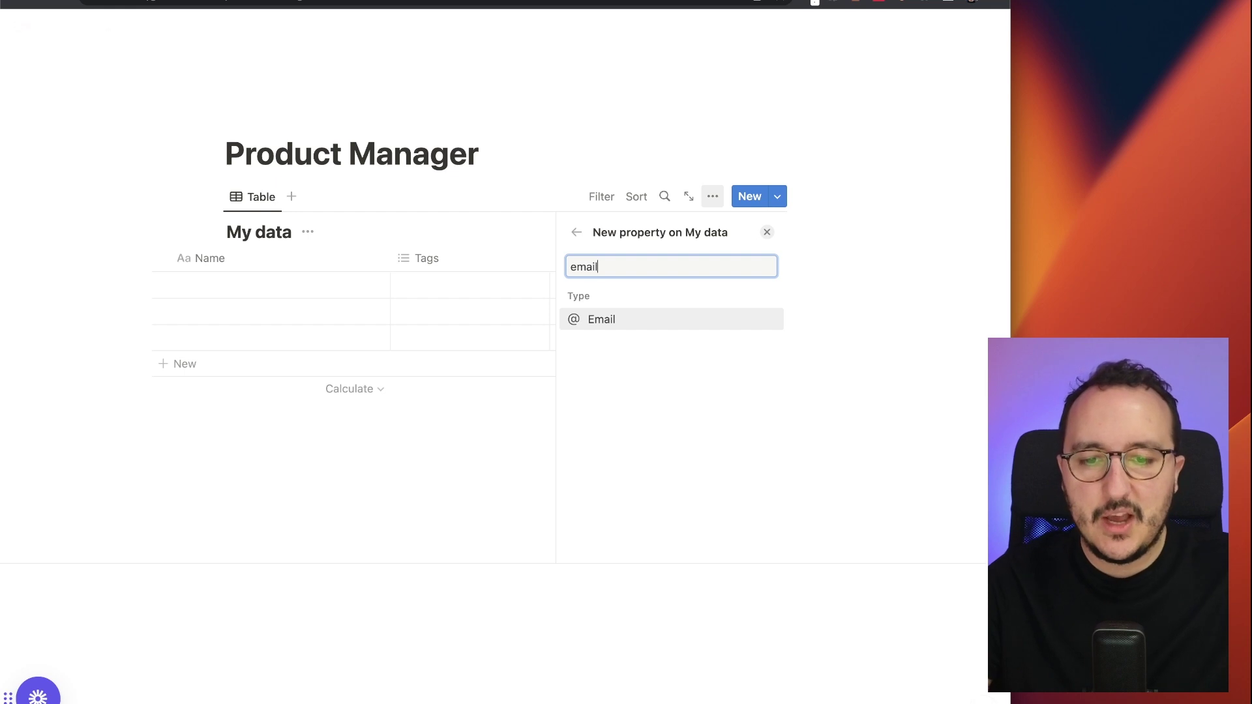
click(668, 319)
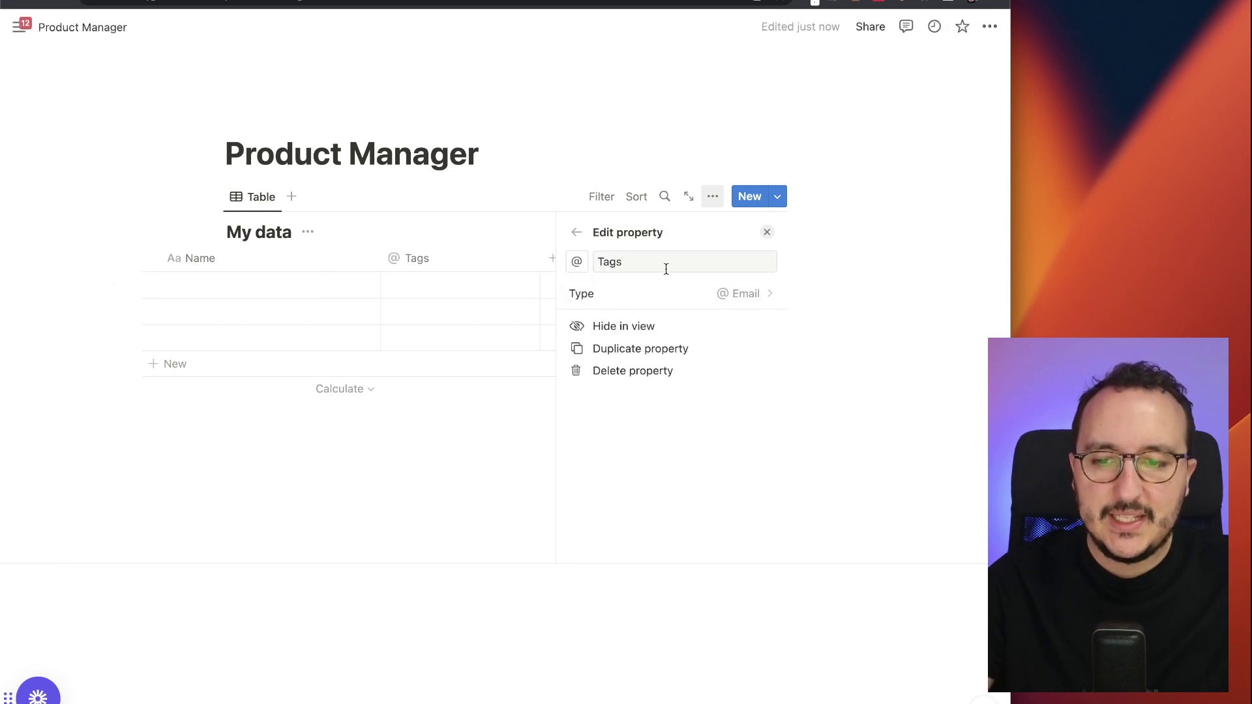
double_click(666, 269)
text(Email)
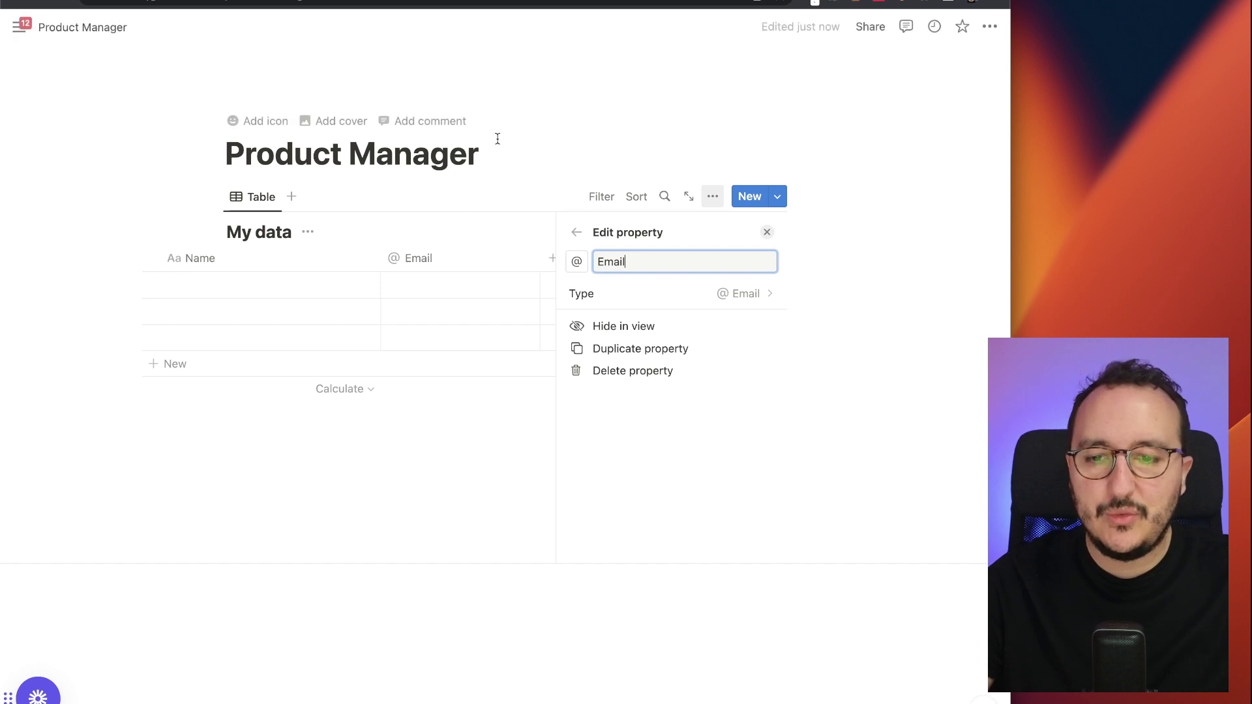
click(481, 154)
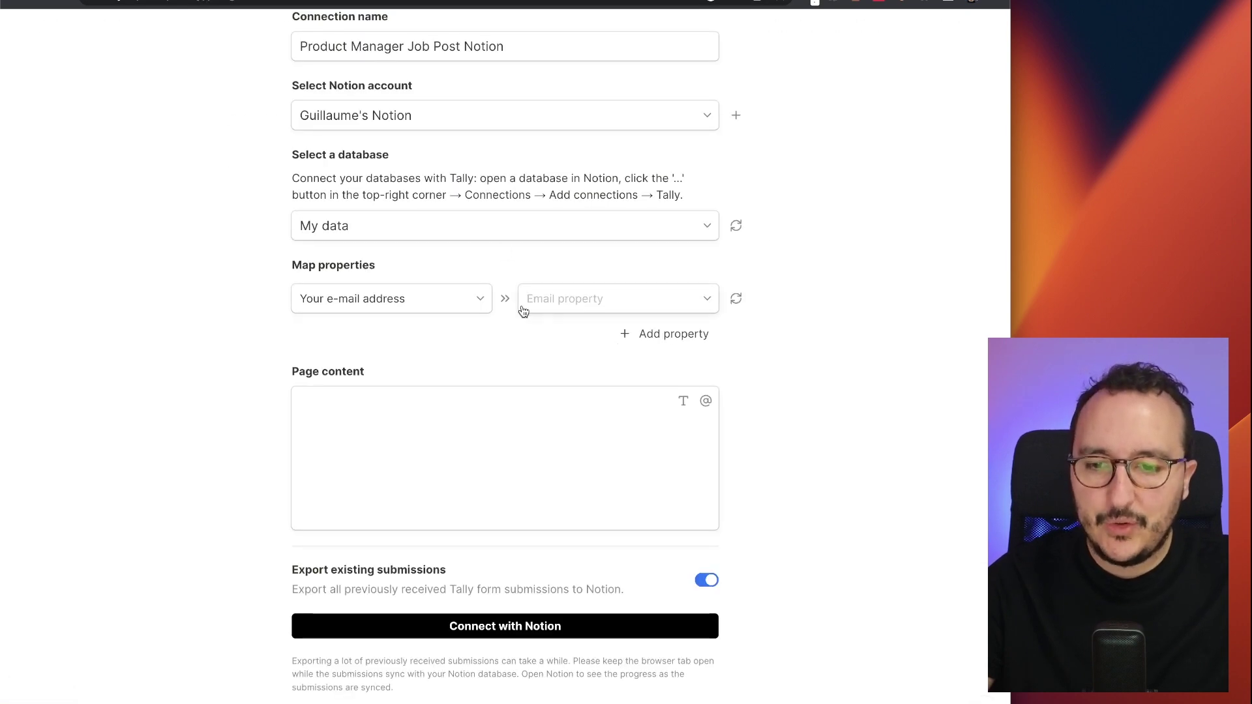
- Add a second mapping row in Tally for the Your LinkedIn field
click(644, 334)
click(431, 335)
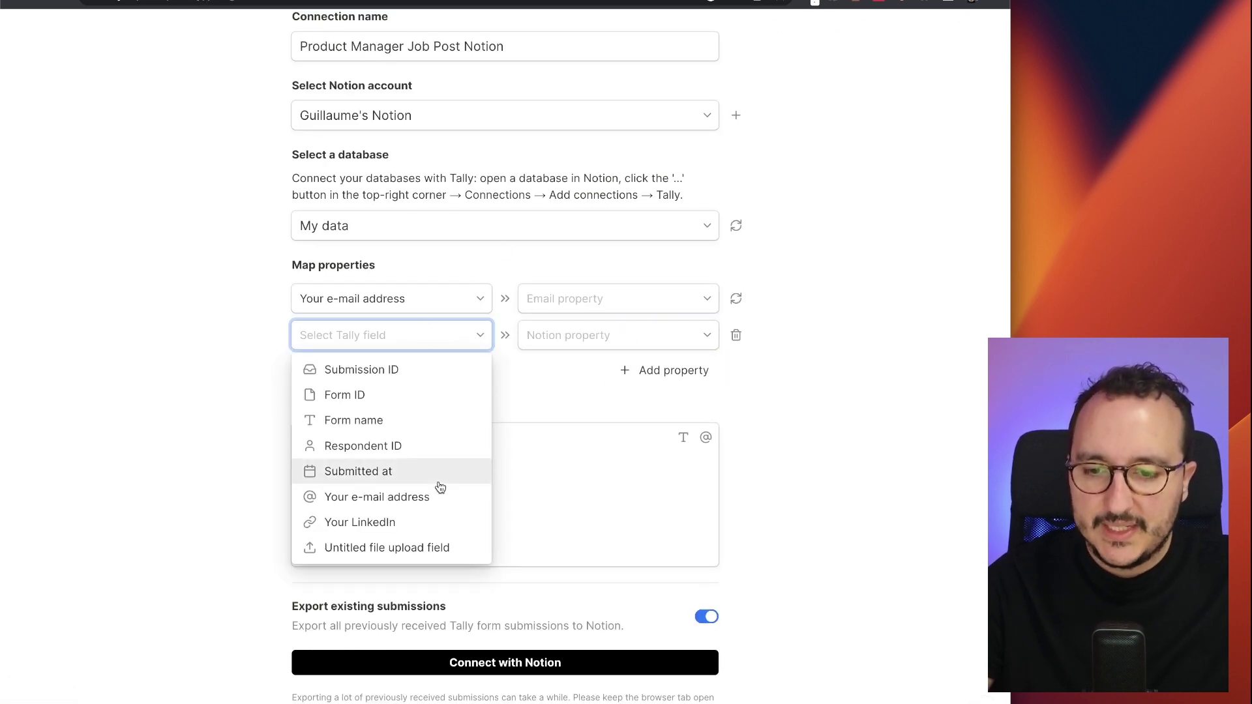
click(439, 523)
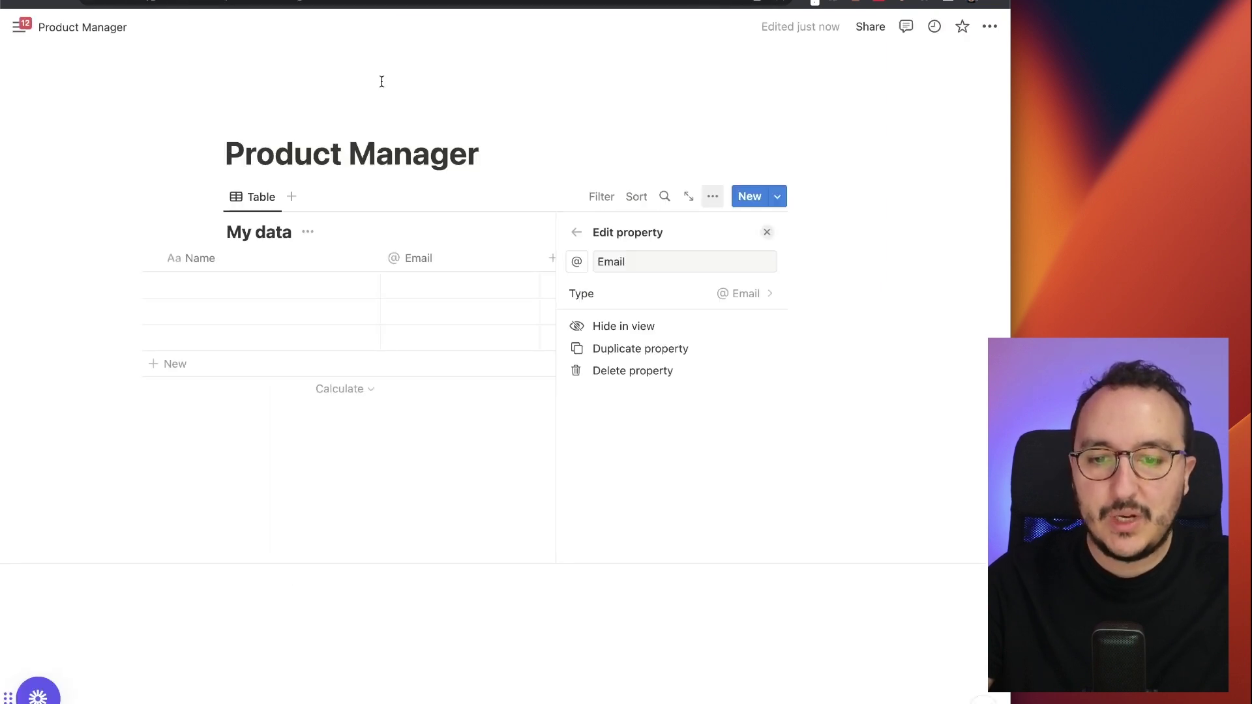
click(480, 153)
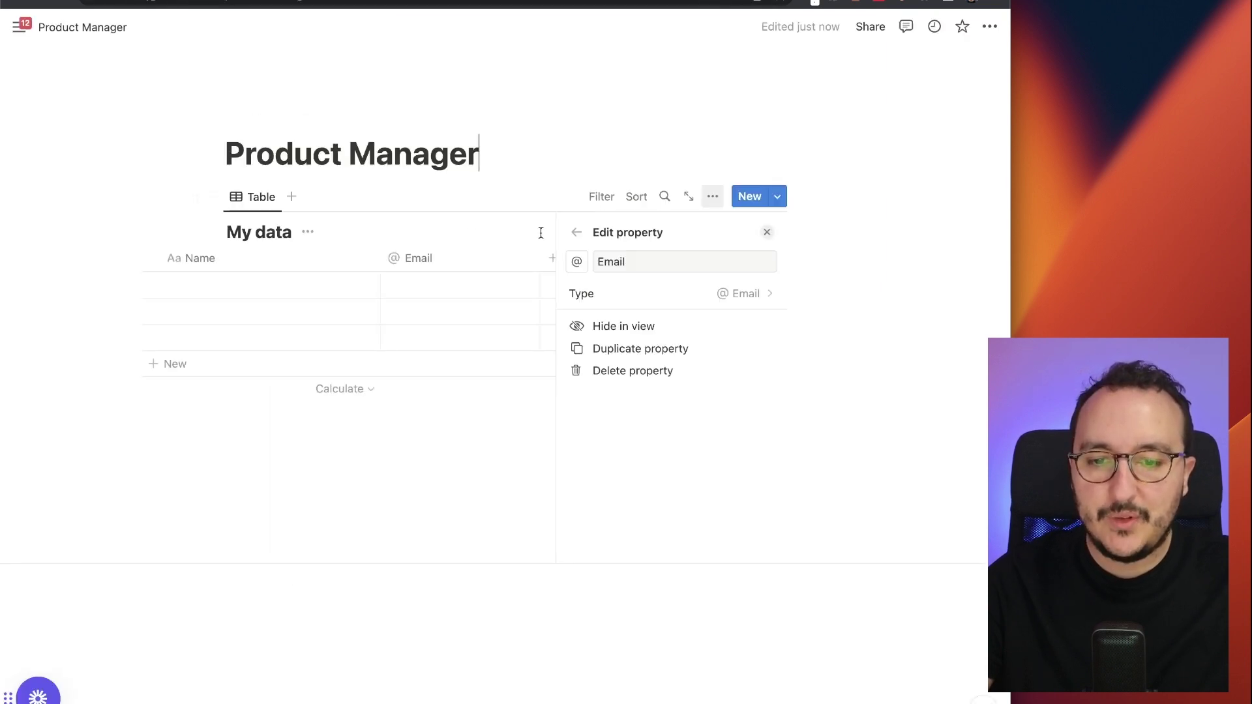
- Create a new column 'link' beside Email in My data and rename it LinkedIn Url
click(630, 253)
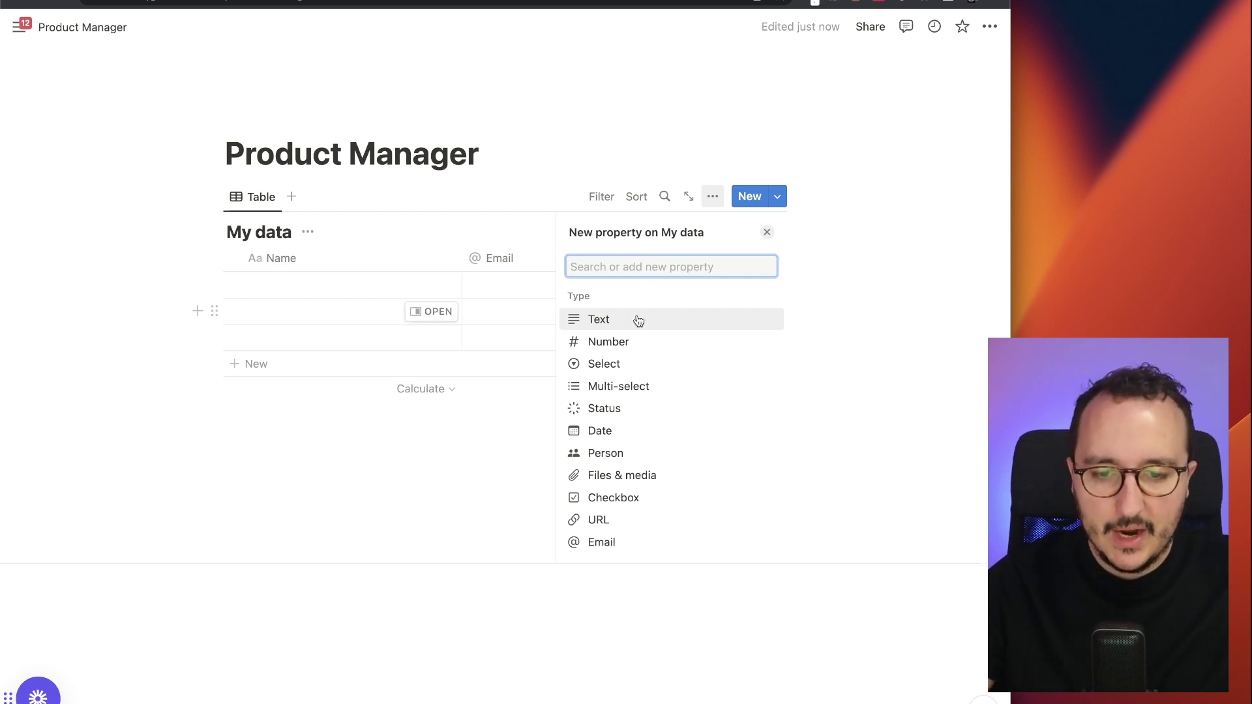
text(link)
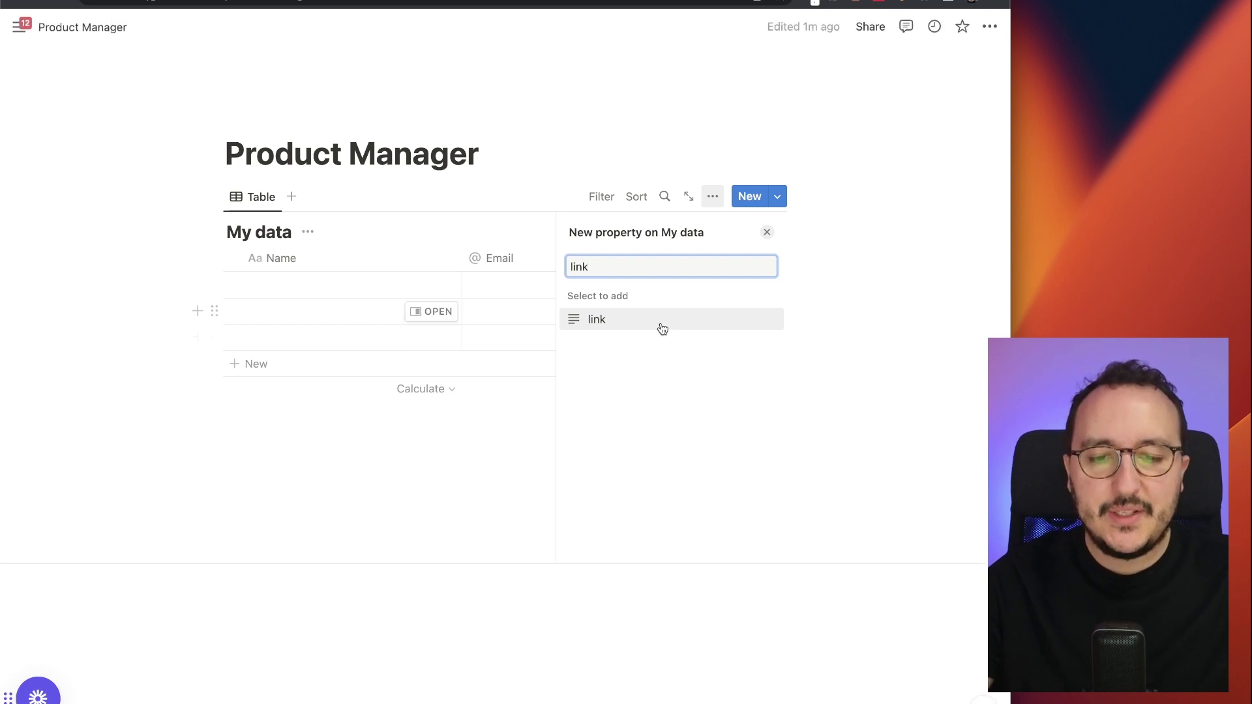
click(662, 325)
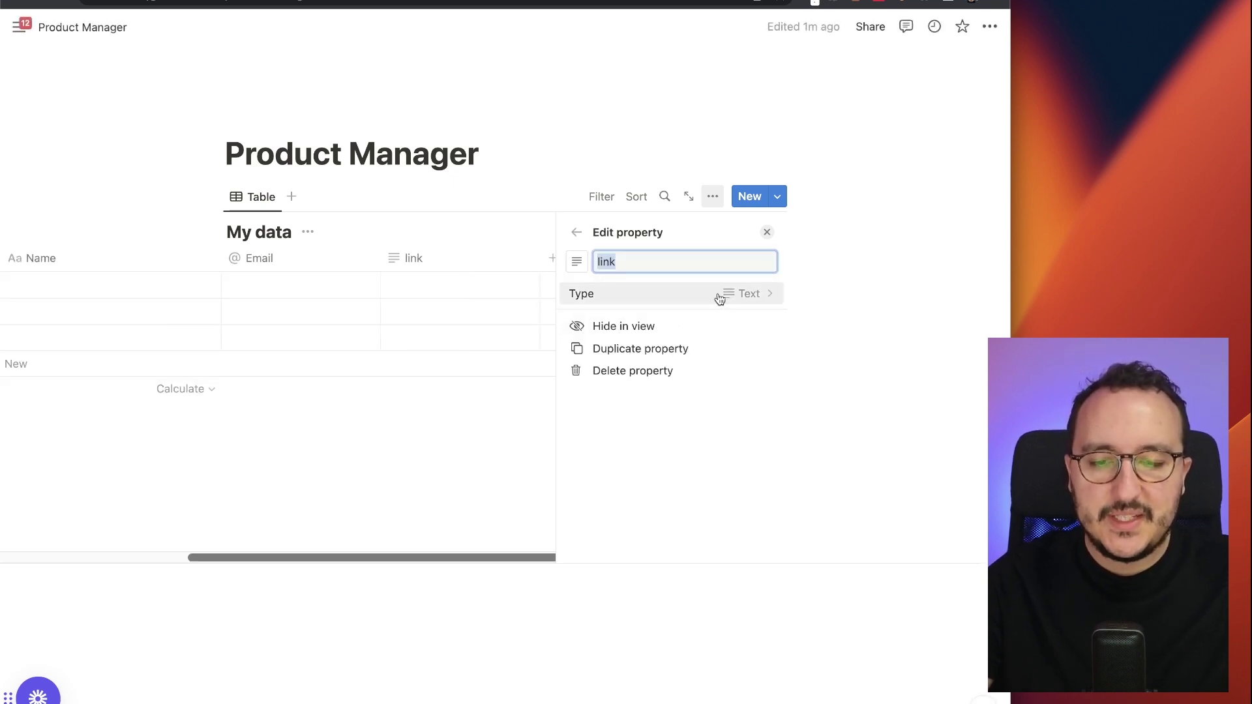
click(631, 252)
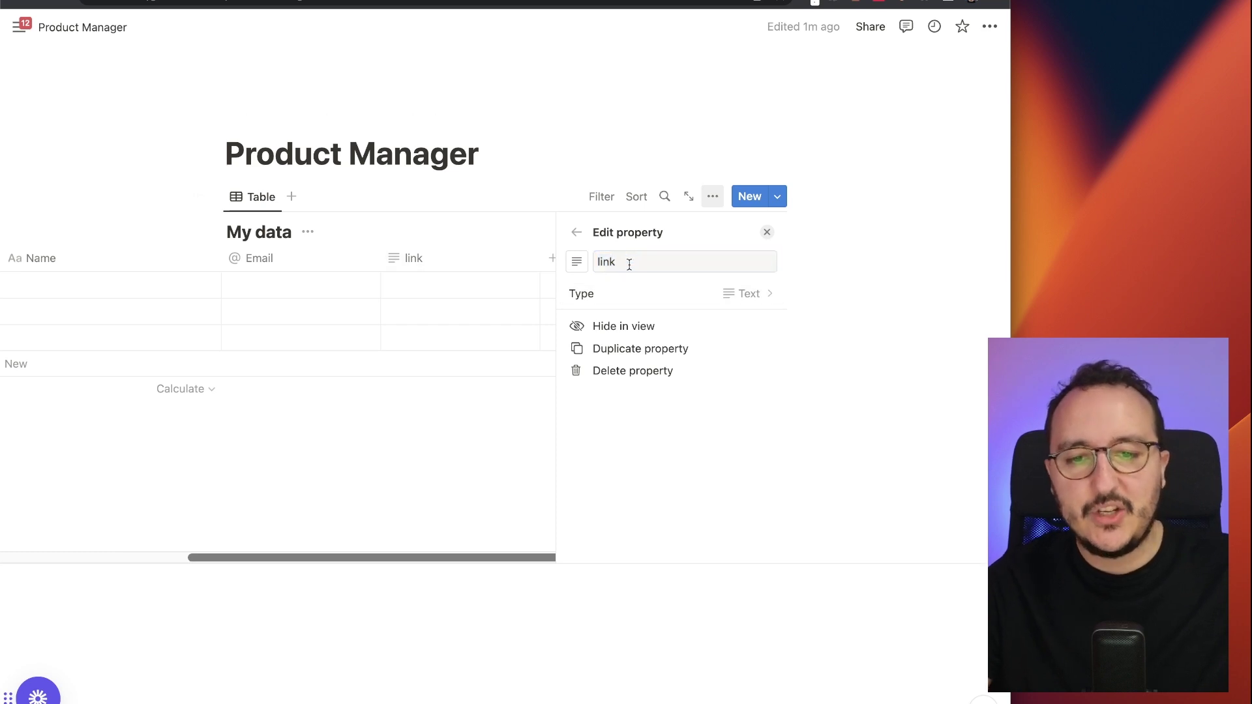
double_click(629, 264)
text(LinkedIn Ur)
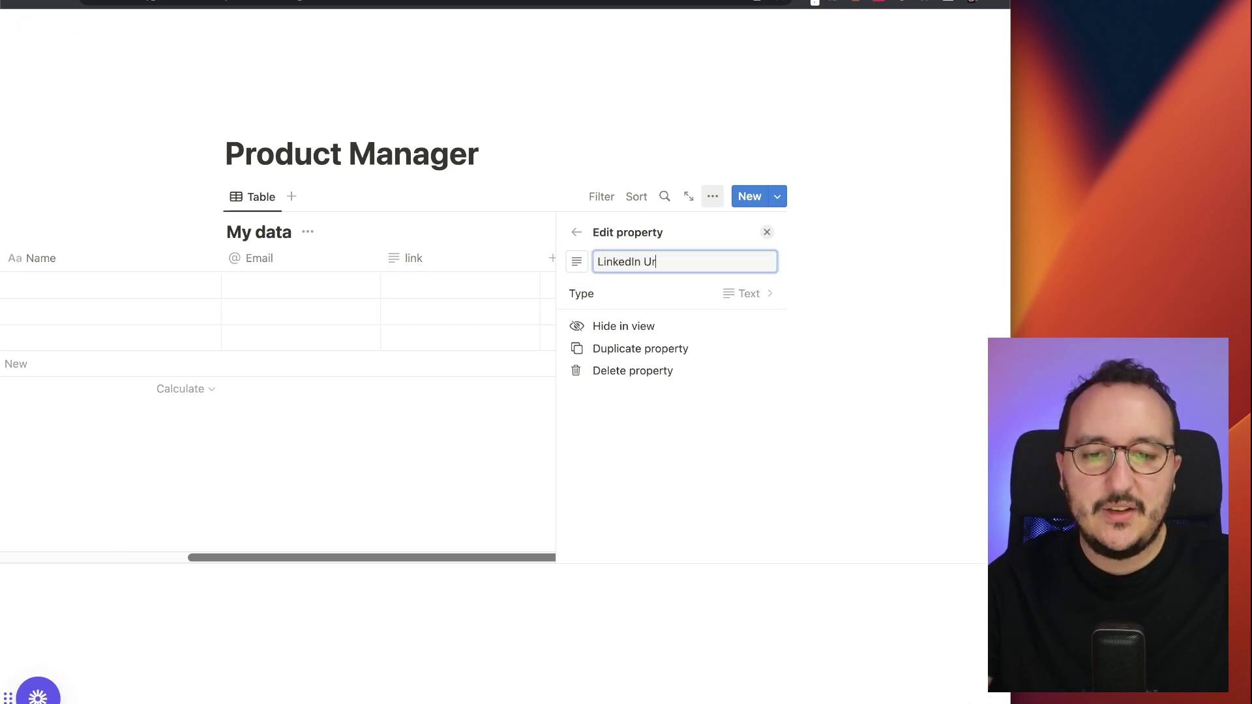
text(l)
key(Return)
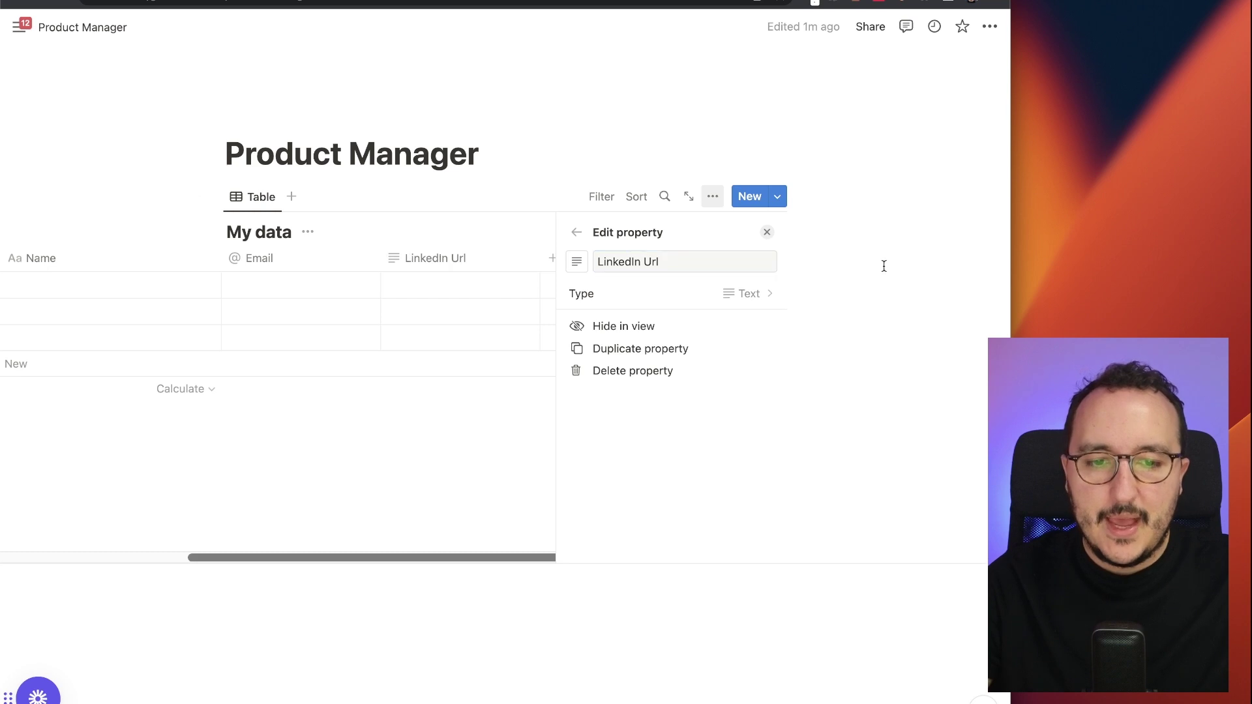
click(767, 232)
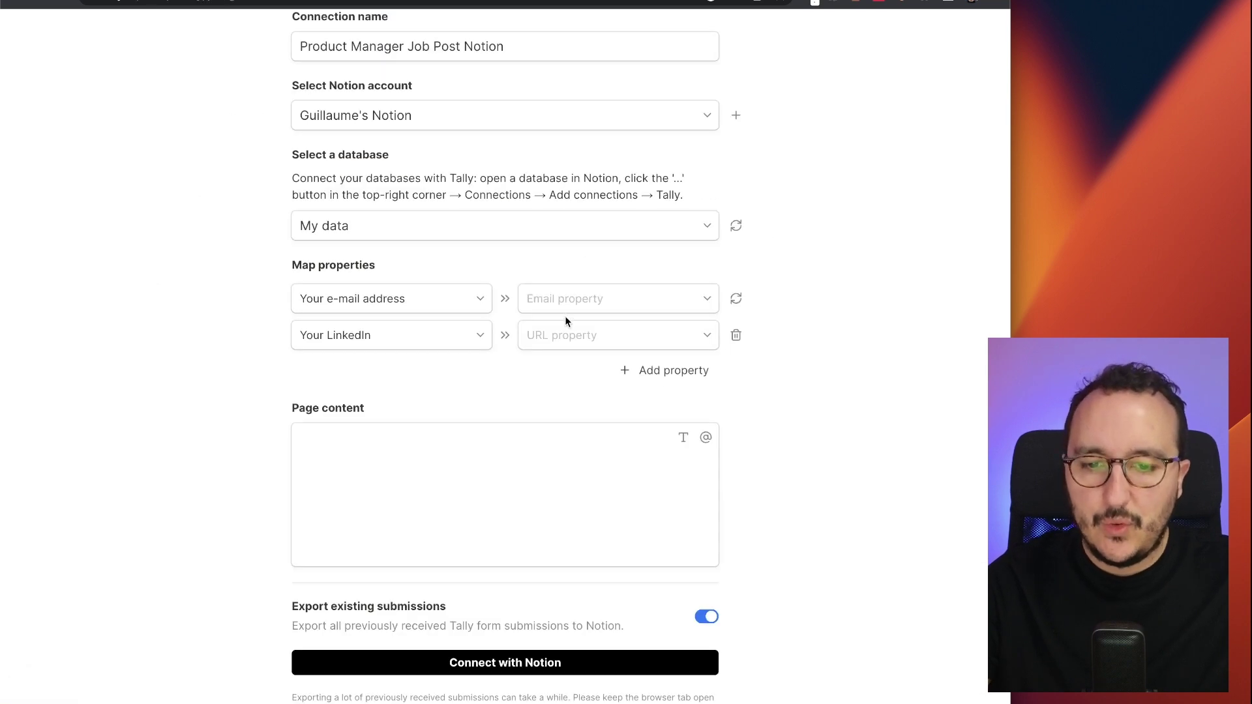
- Refresh Notion's properties and map the e-mail answer to the Email property
click(580, 288)
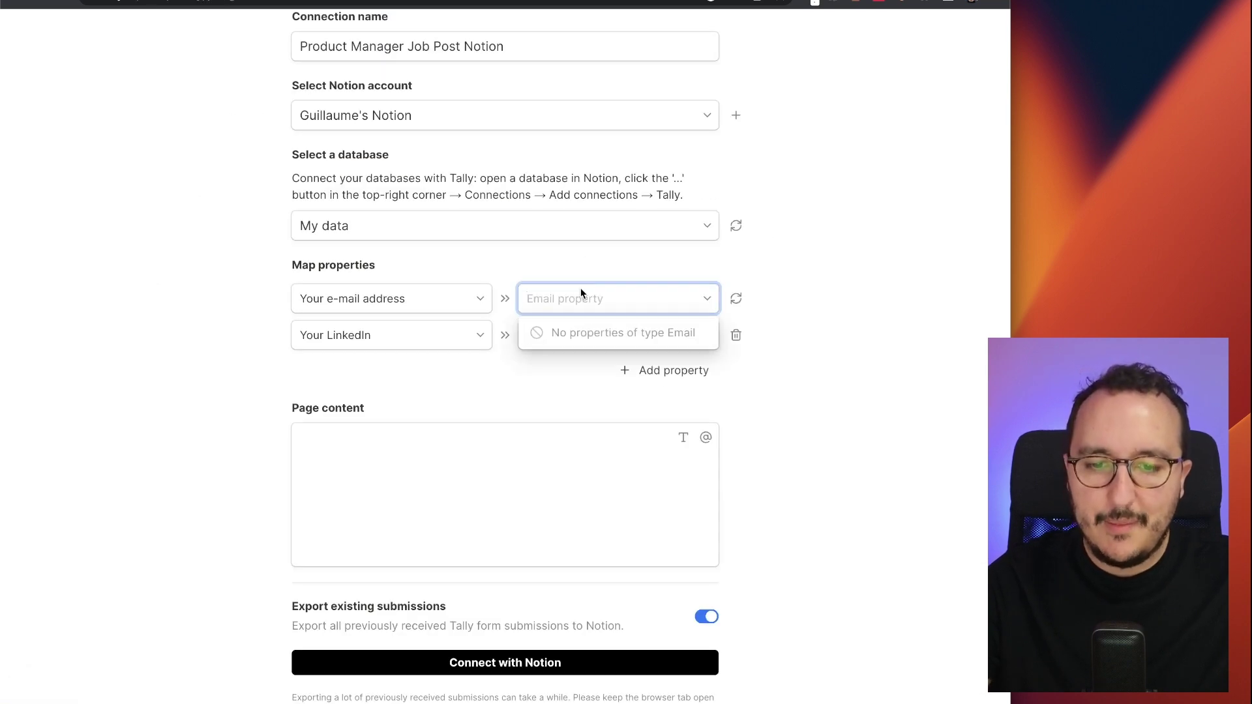
click(580, 287)
click(736, 299)
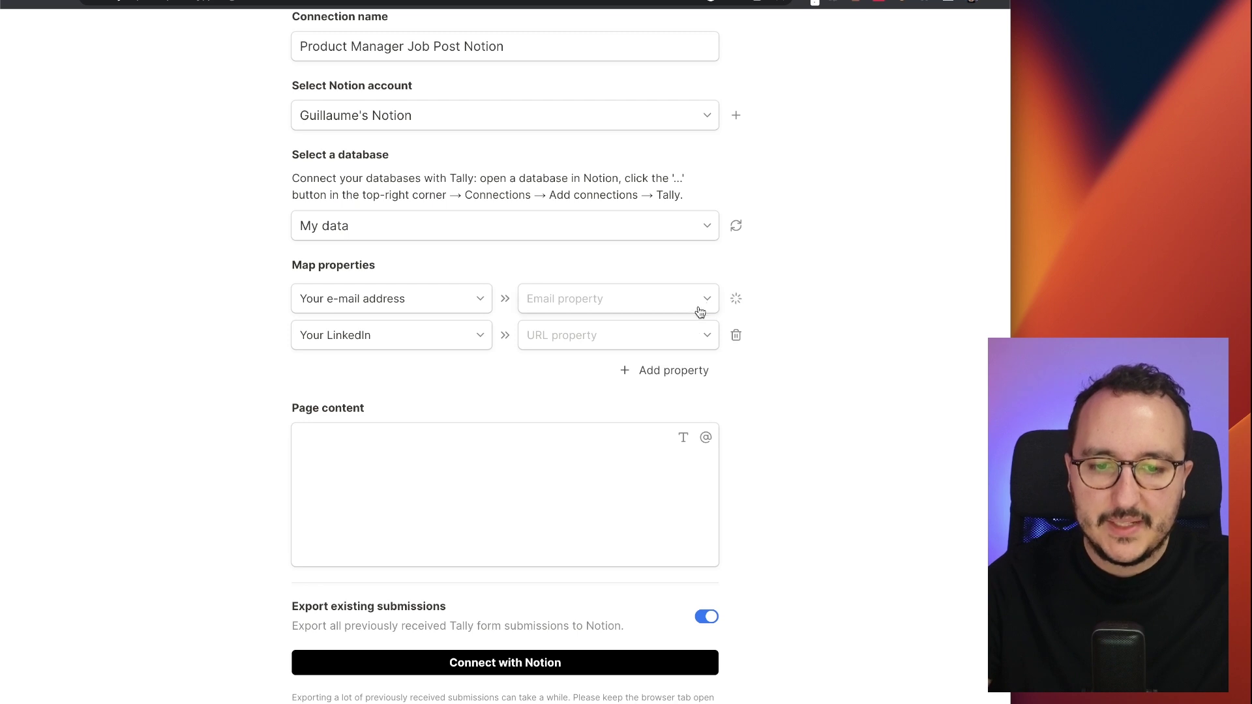
click(698, 305)
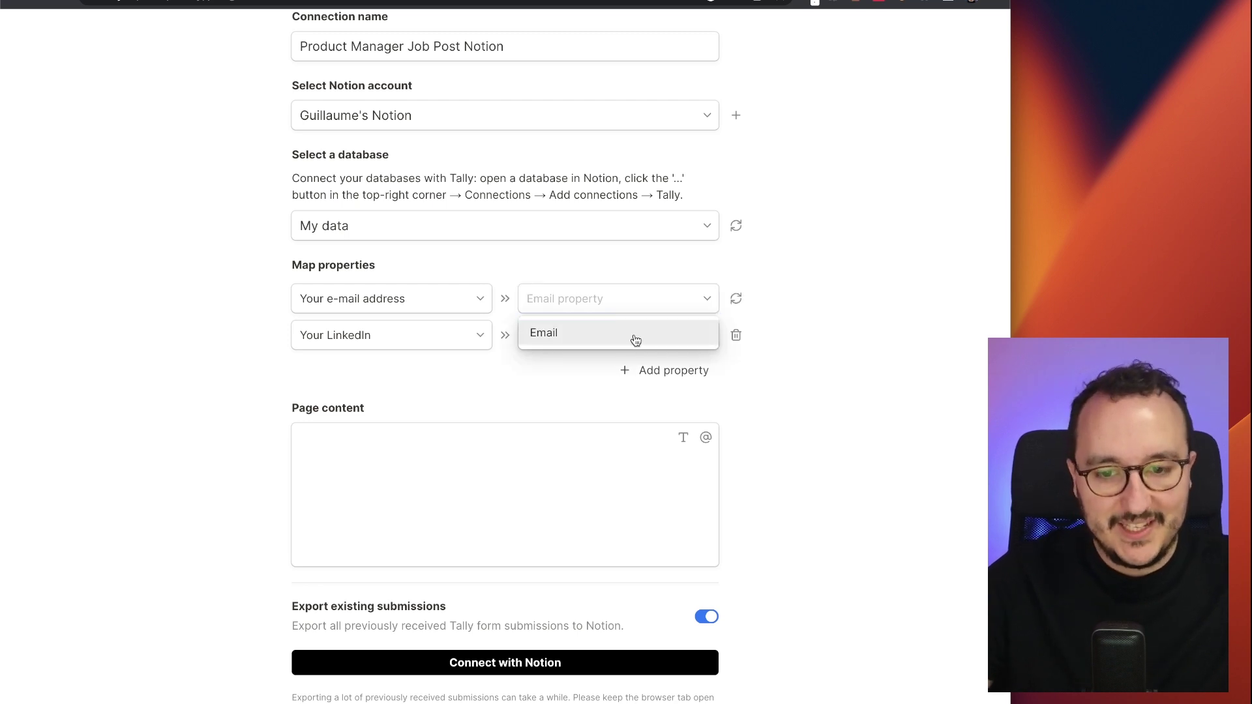
click(634, 336)
- Change Notion's LinkedIn Url property to the URL type
click(690, 337)
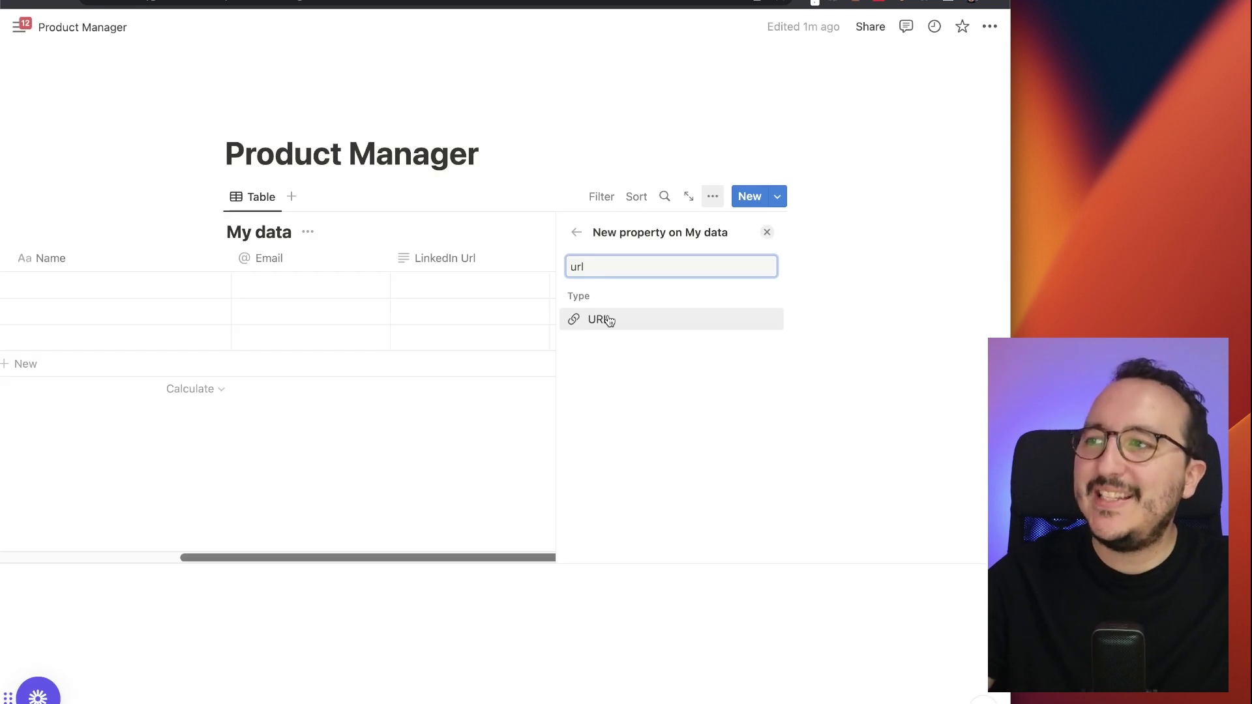
click(609, 320)
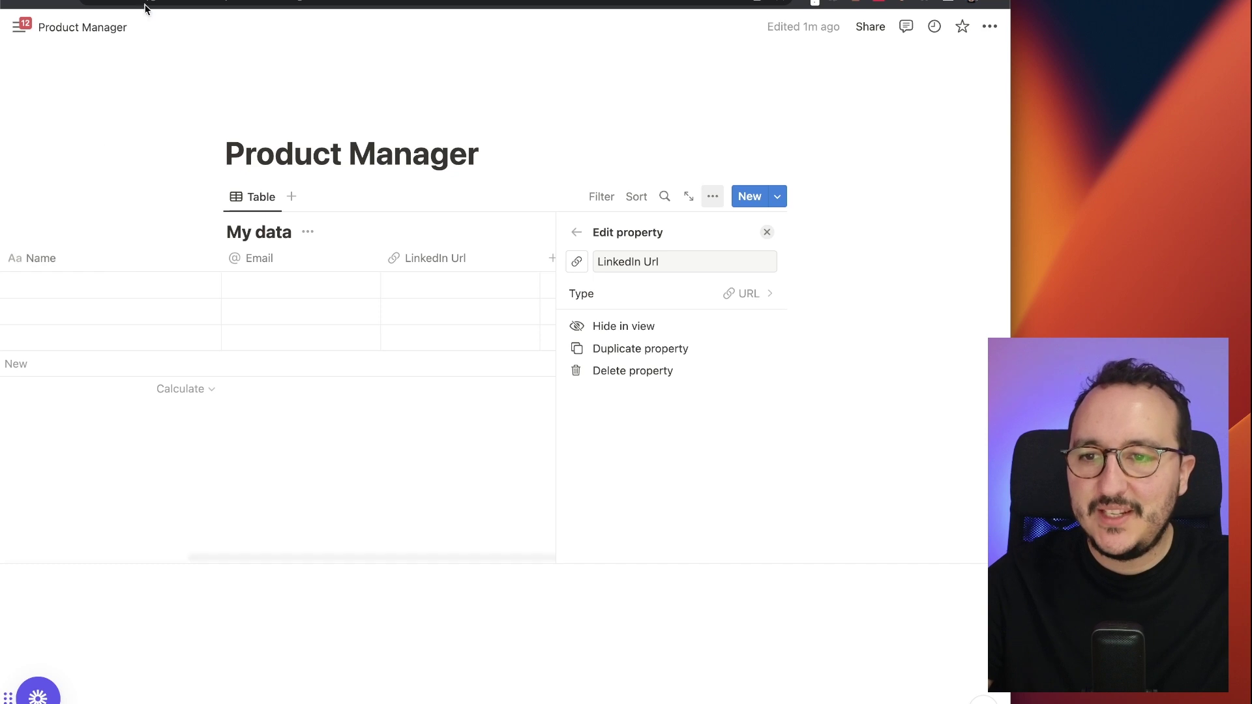
click(192, 3)
- Map Your LinkedIn to LinkedIn Url and create the Notion connection
click(609, 335)
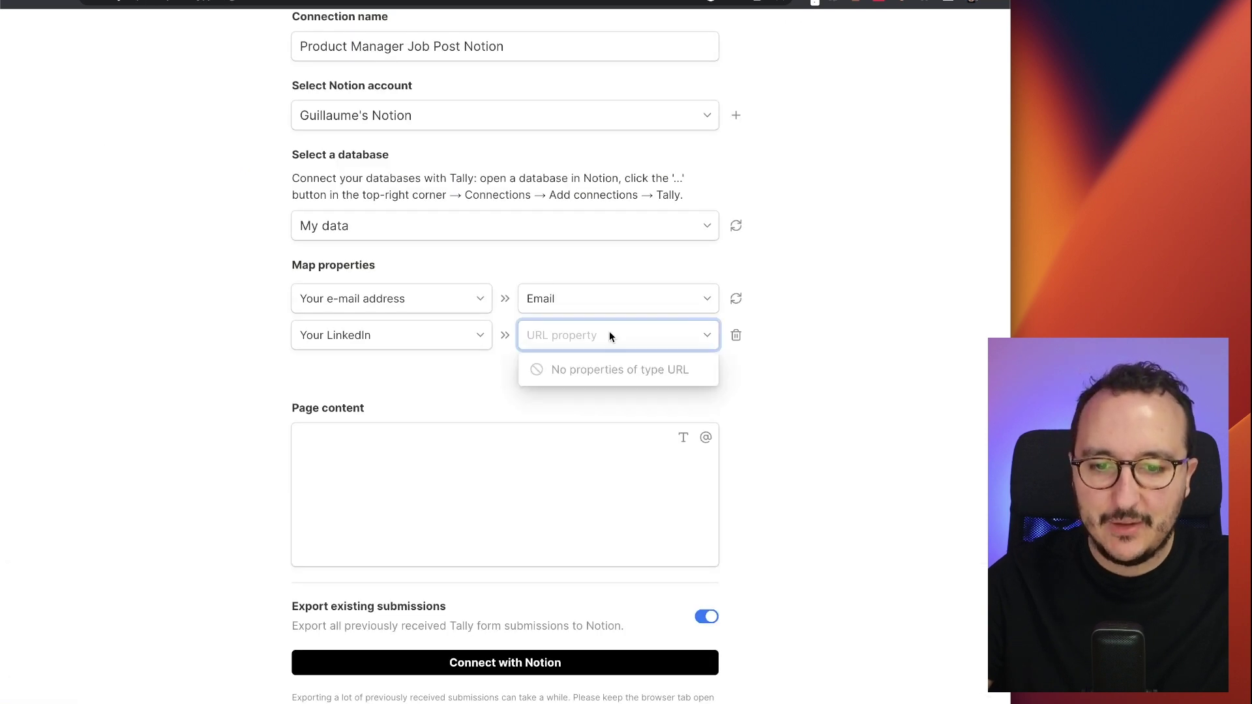
click(652, 336)
click(680, 339)
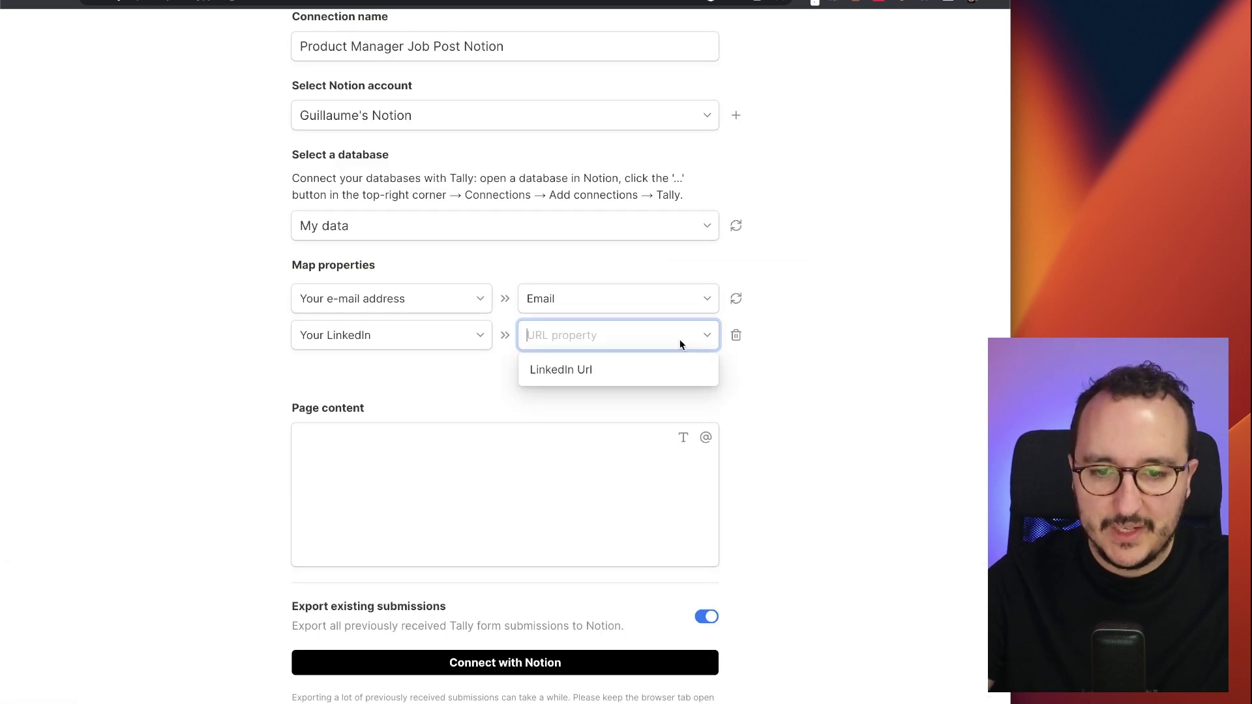
click(563, 373)
scroll(587, 326, down, 2)
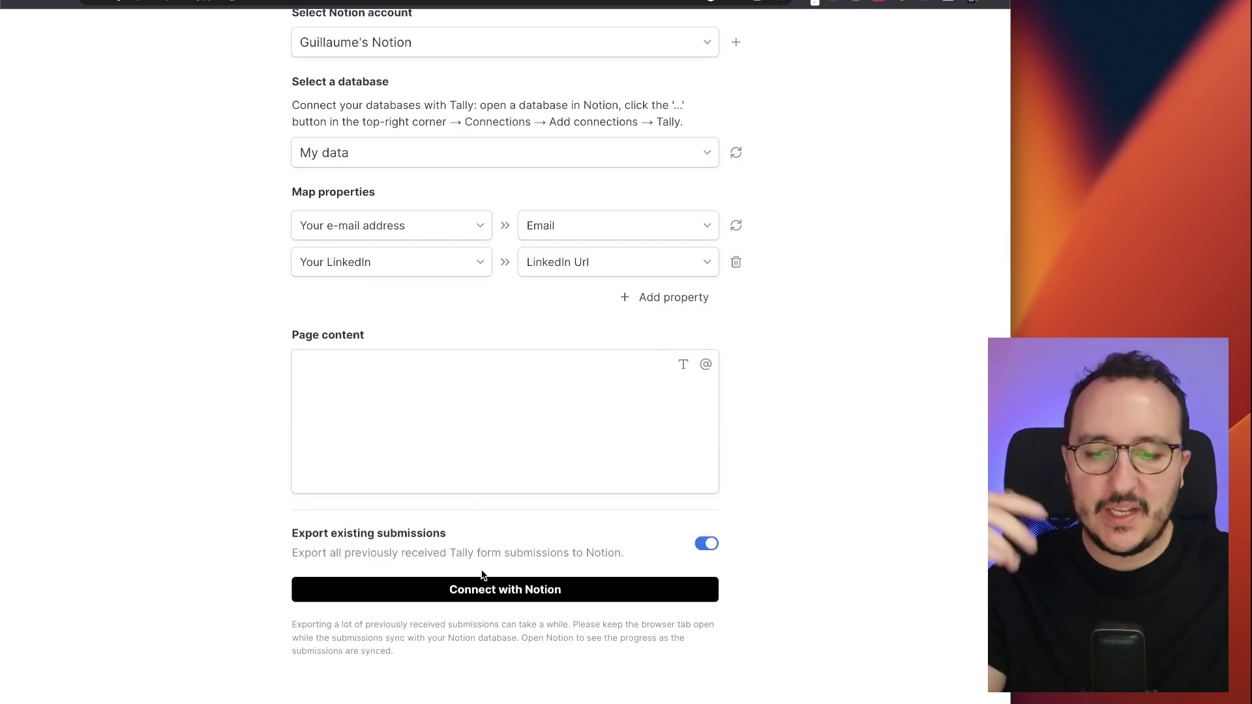
click(481, 591)
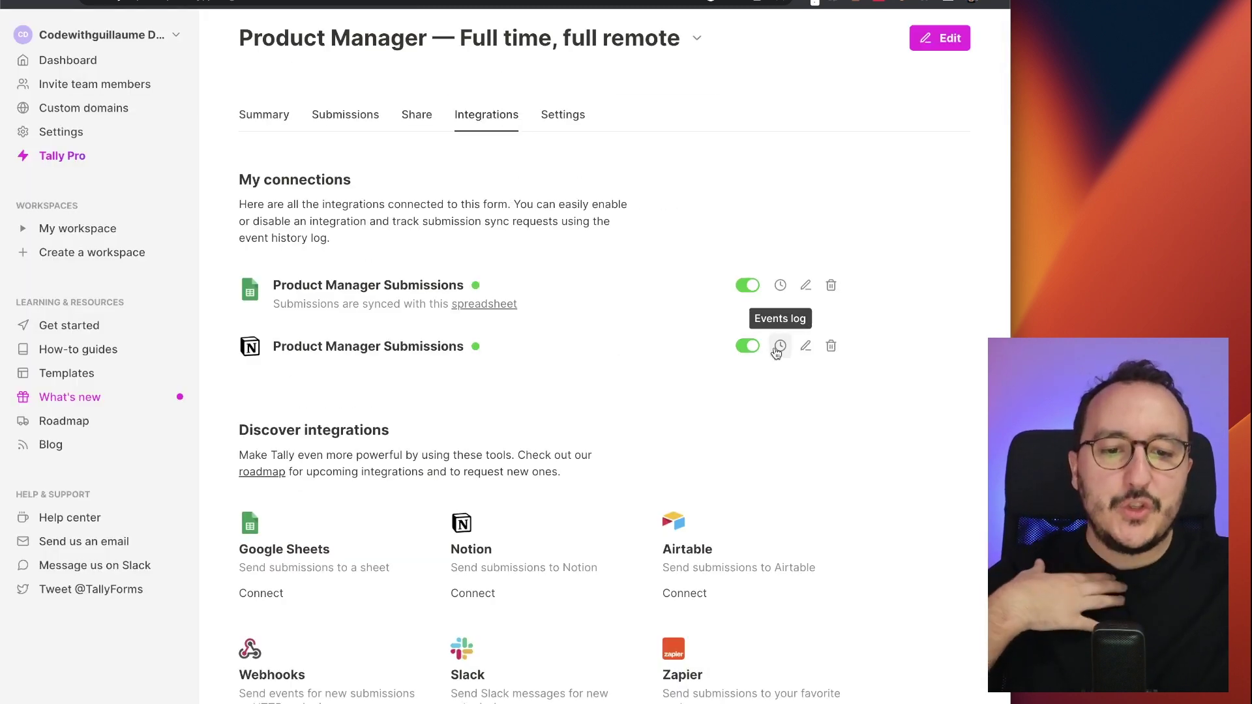
click(777, 348)
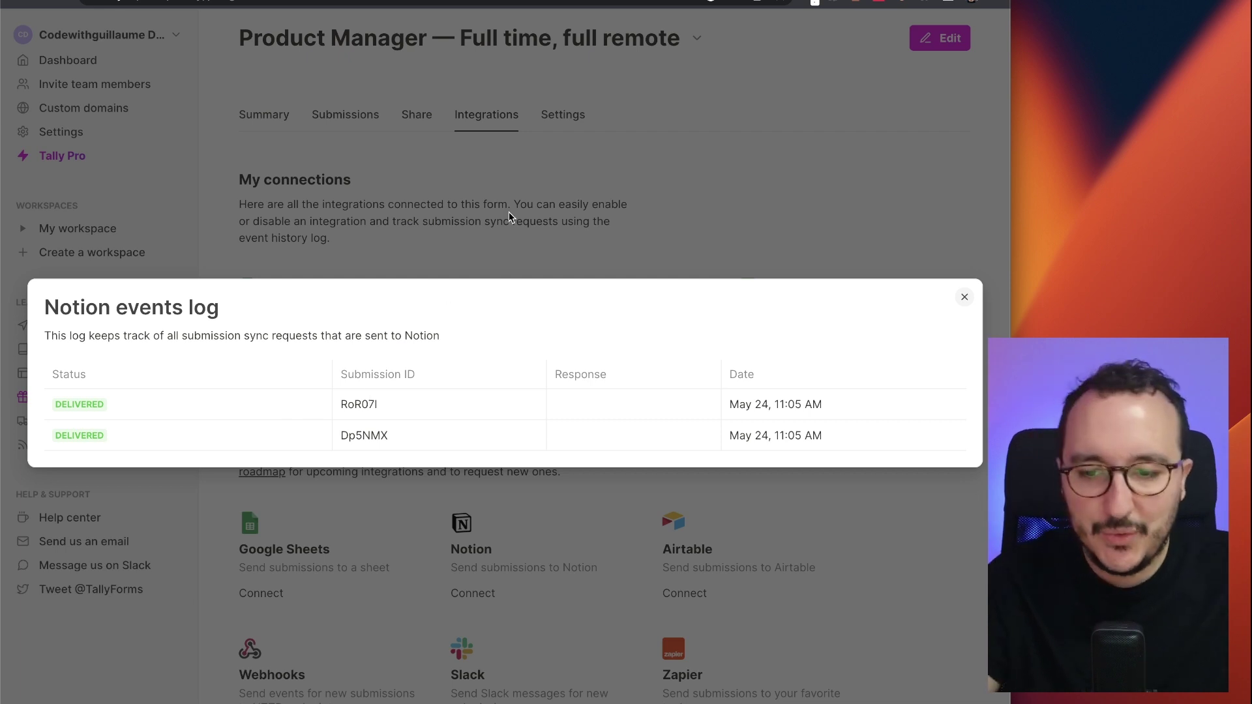
click(641, 264)
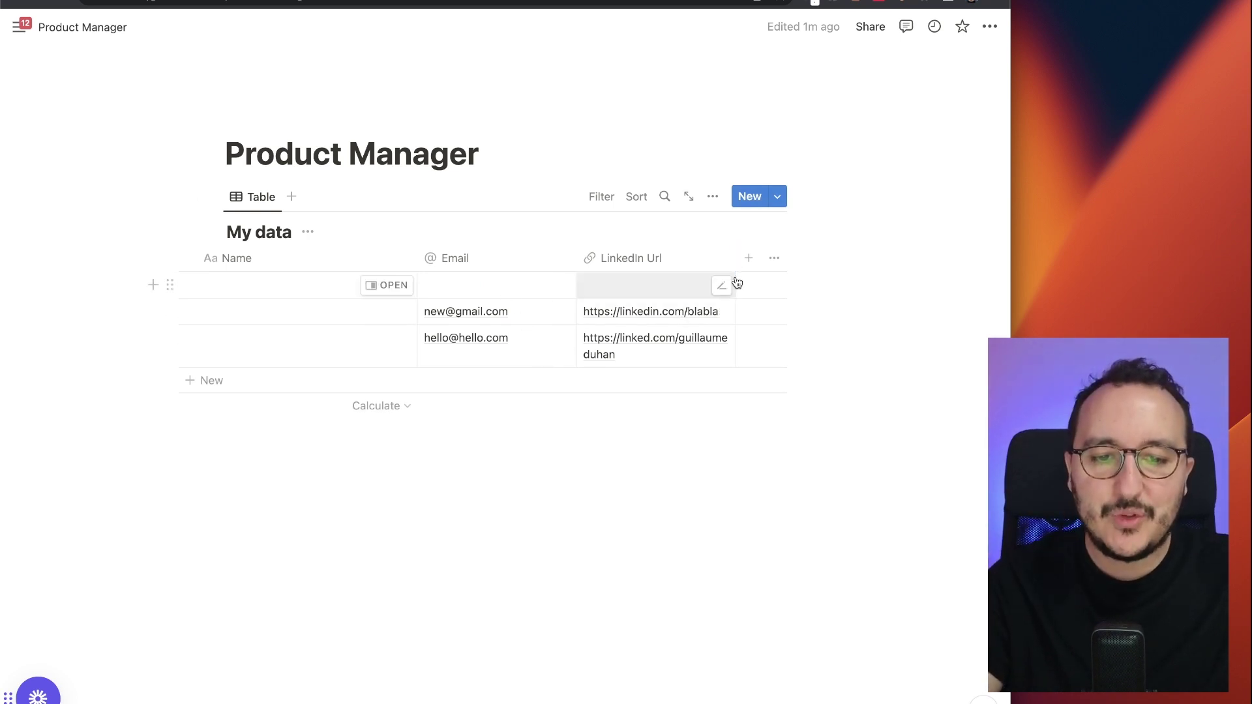
- Widen Notion's LinkedIn Url column so the submitted profile URLs show on one line
drag(735, 258, 766, 262)
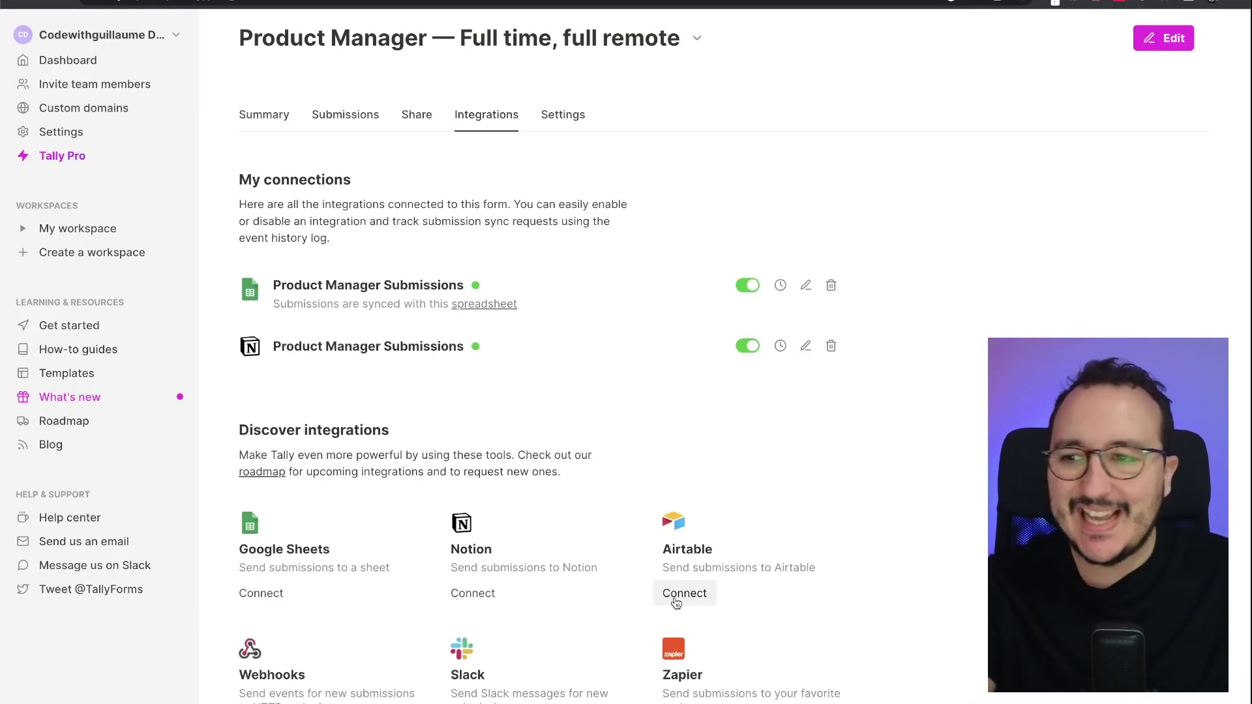
- Start the Airtable integration from Discover integrations and log in to Airtable
click(676, 602)
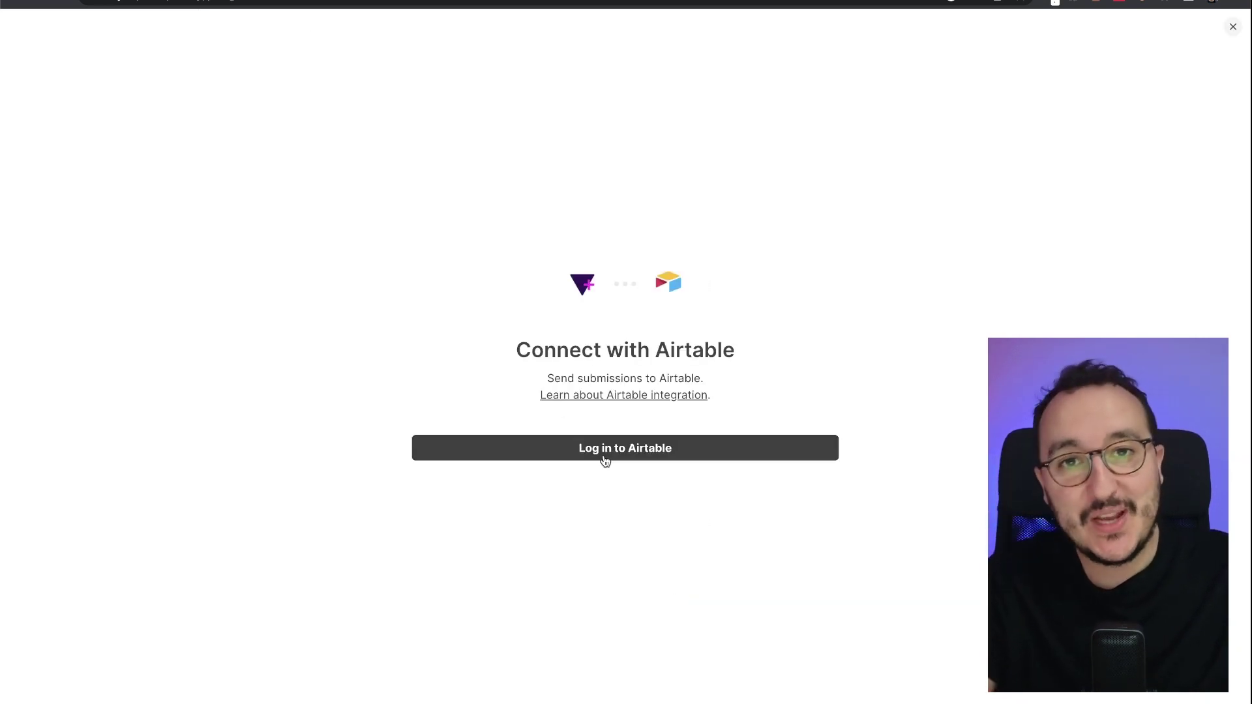
click(641, 456)
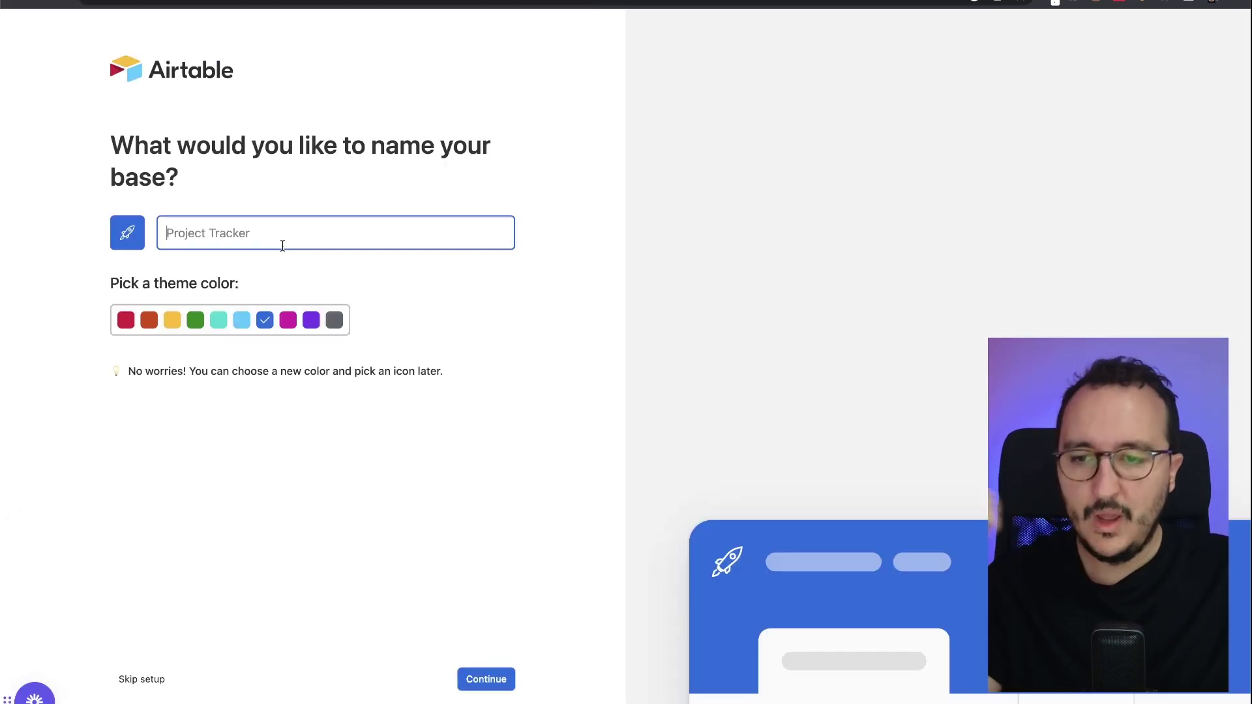
- Name the new Airtable base Product Manager and skip the remaining setup
text(Product Manager)
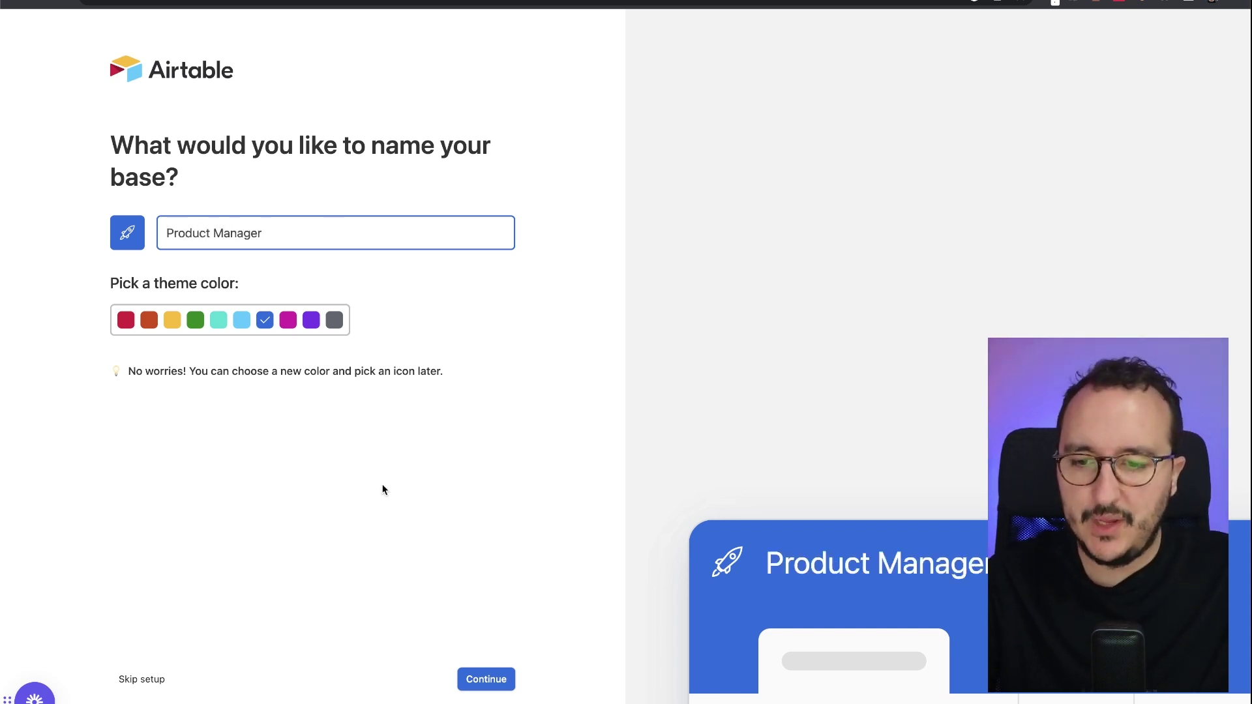
click(514, 681)
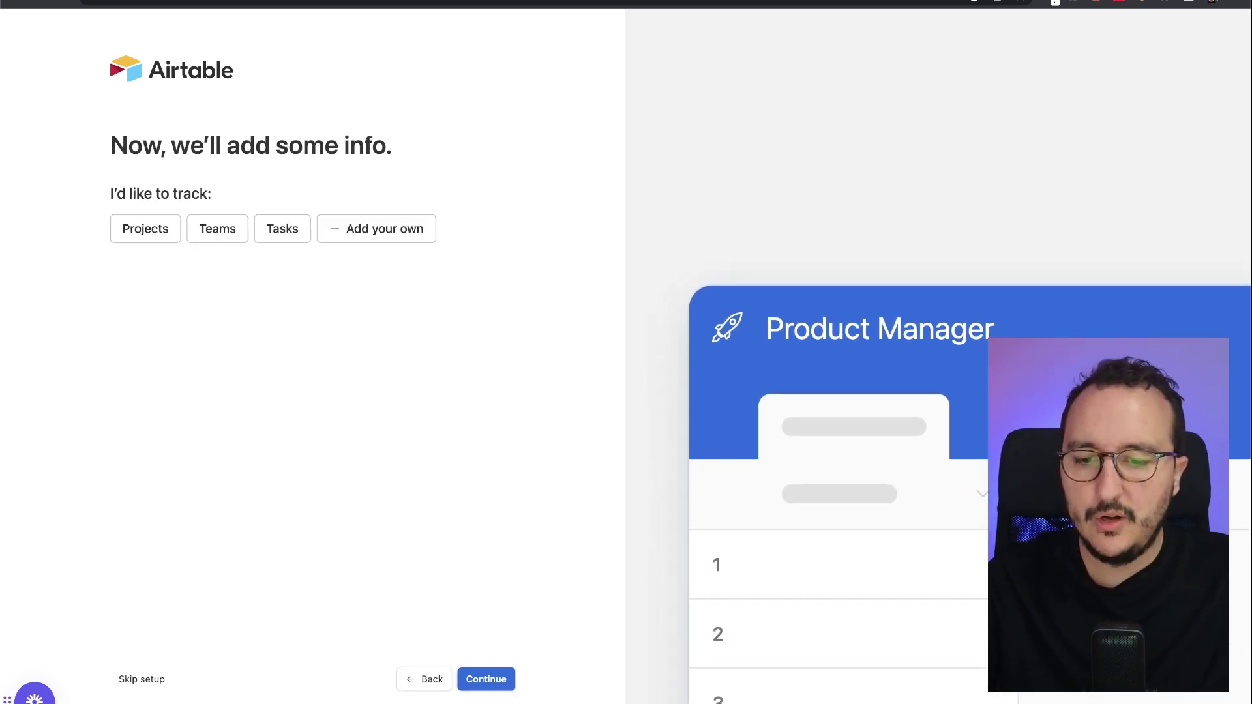
click(149, 681)
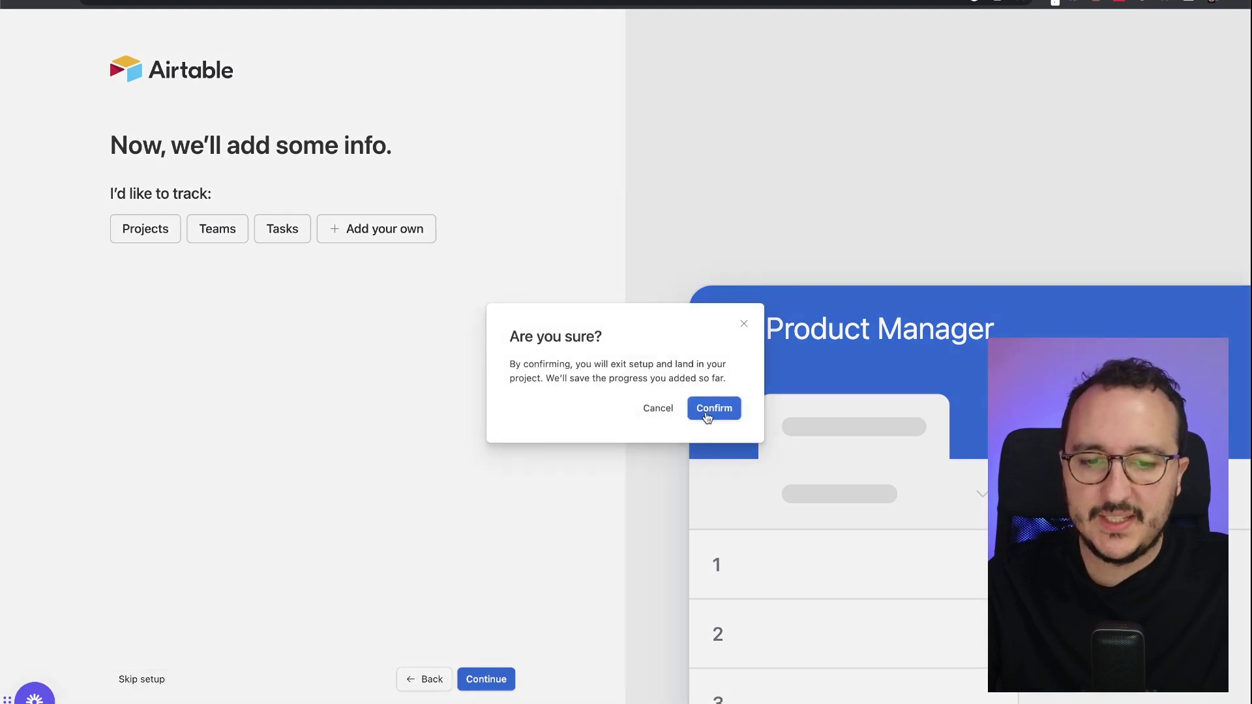
click(706, 414)
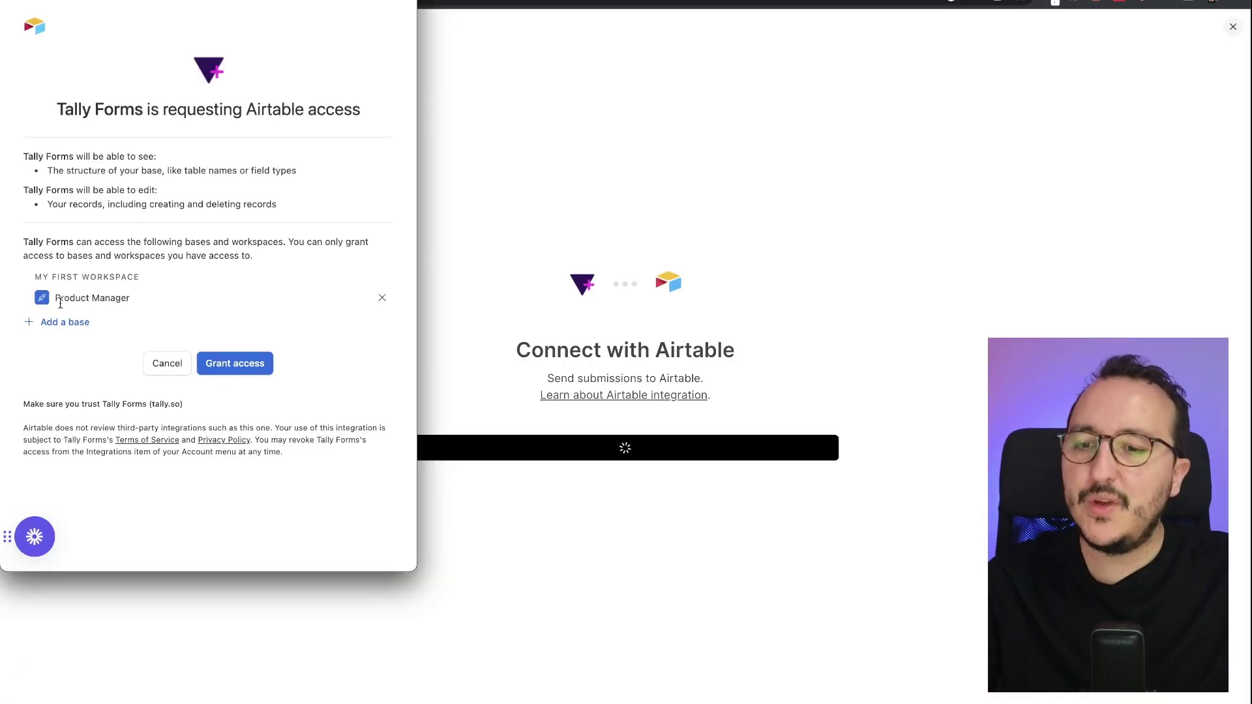
- Grant Tally access to the Product Manager base and enter 'Product Manabeg' as the connection name
click(230, 369)
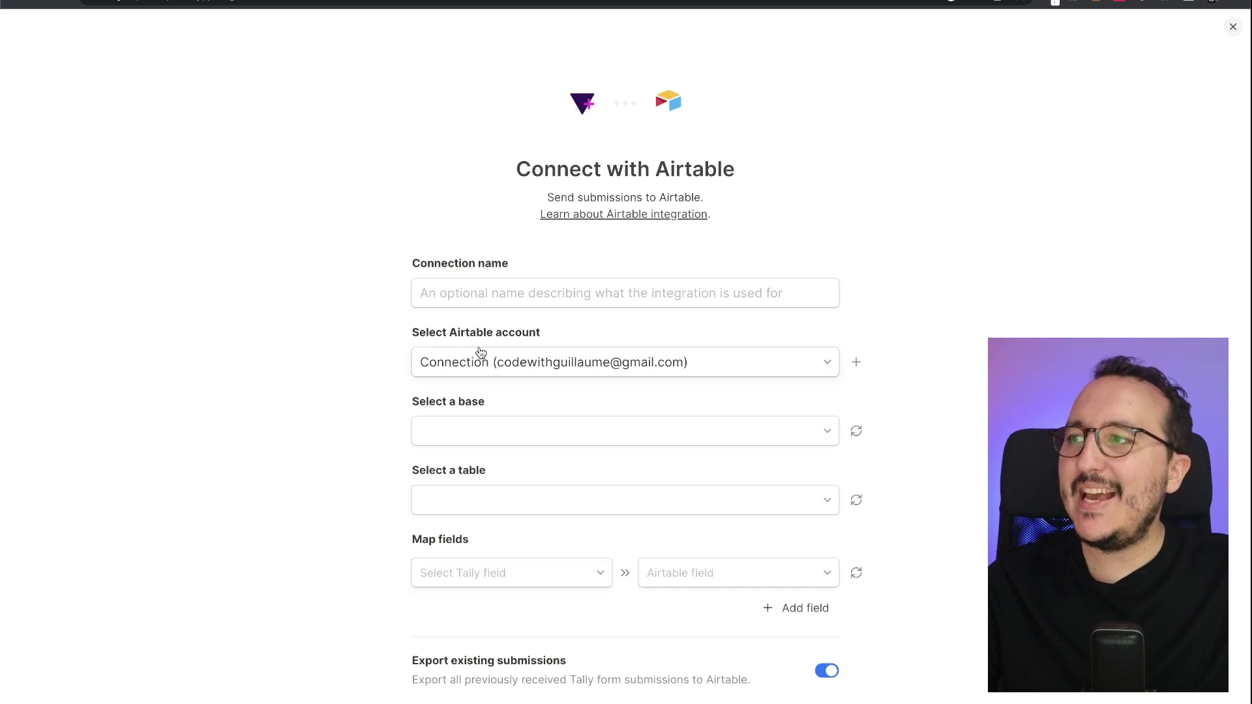
click(574, 297)
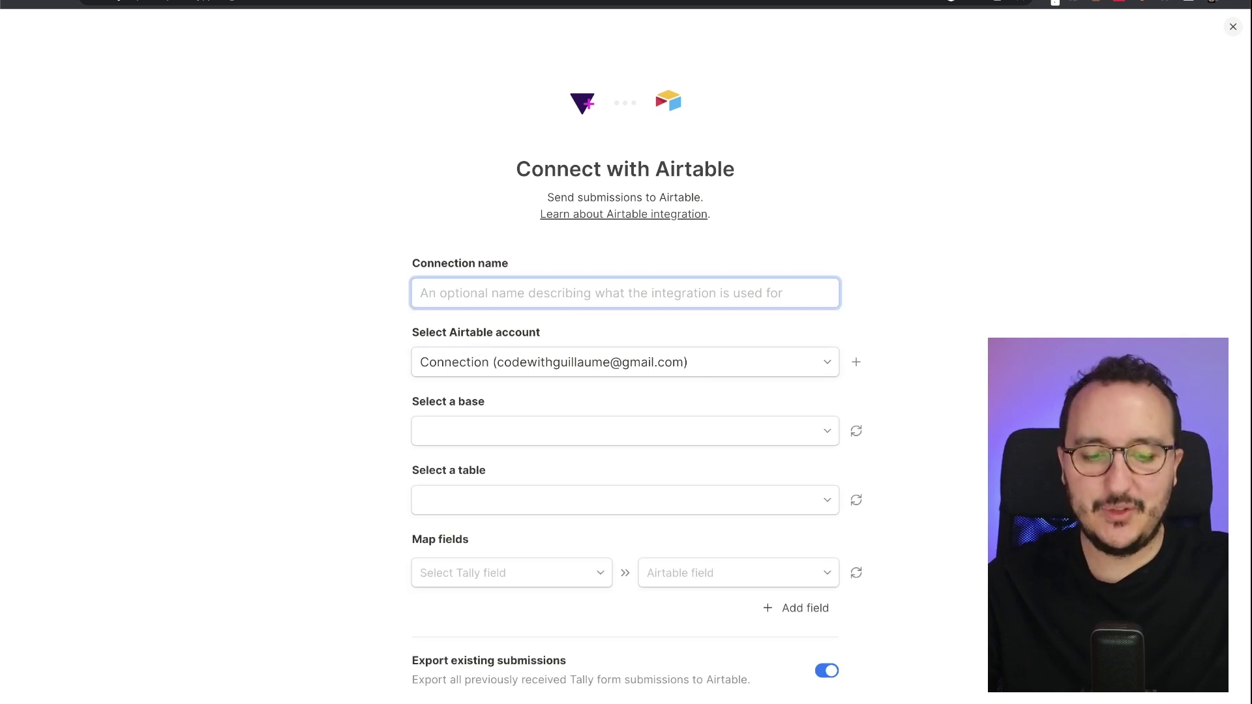
text(Product Manabeg)
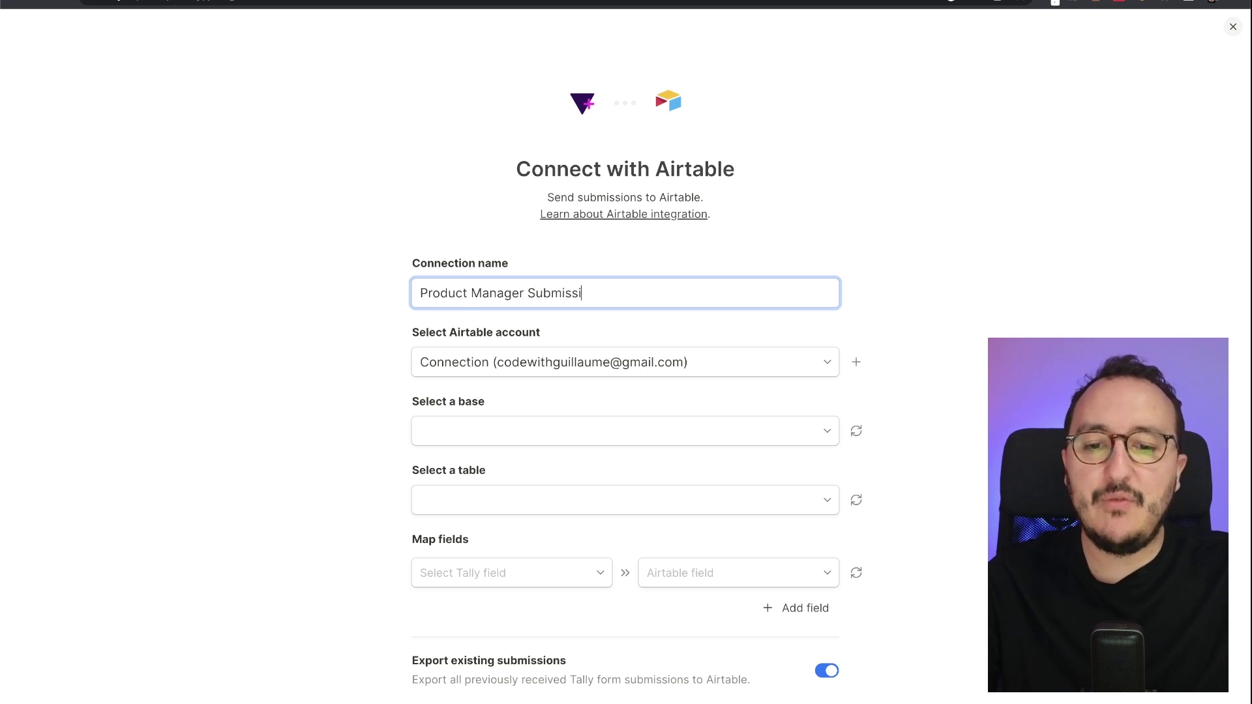
scroll(707, 223, down, 2)
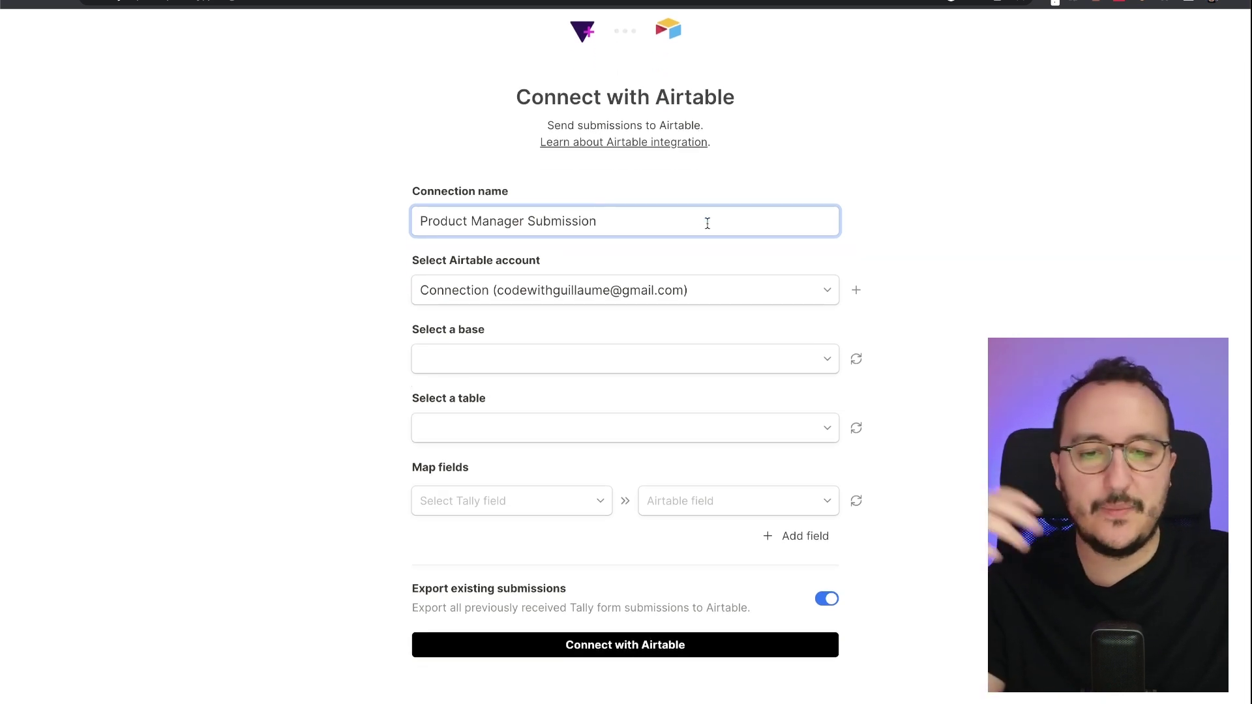
- Target Table 1 of Product Manager and map the e-mail answer, finding no matching Airtable field
click(667, 369)
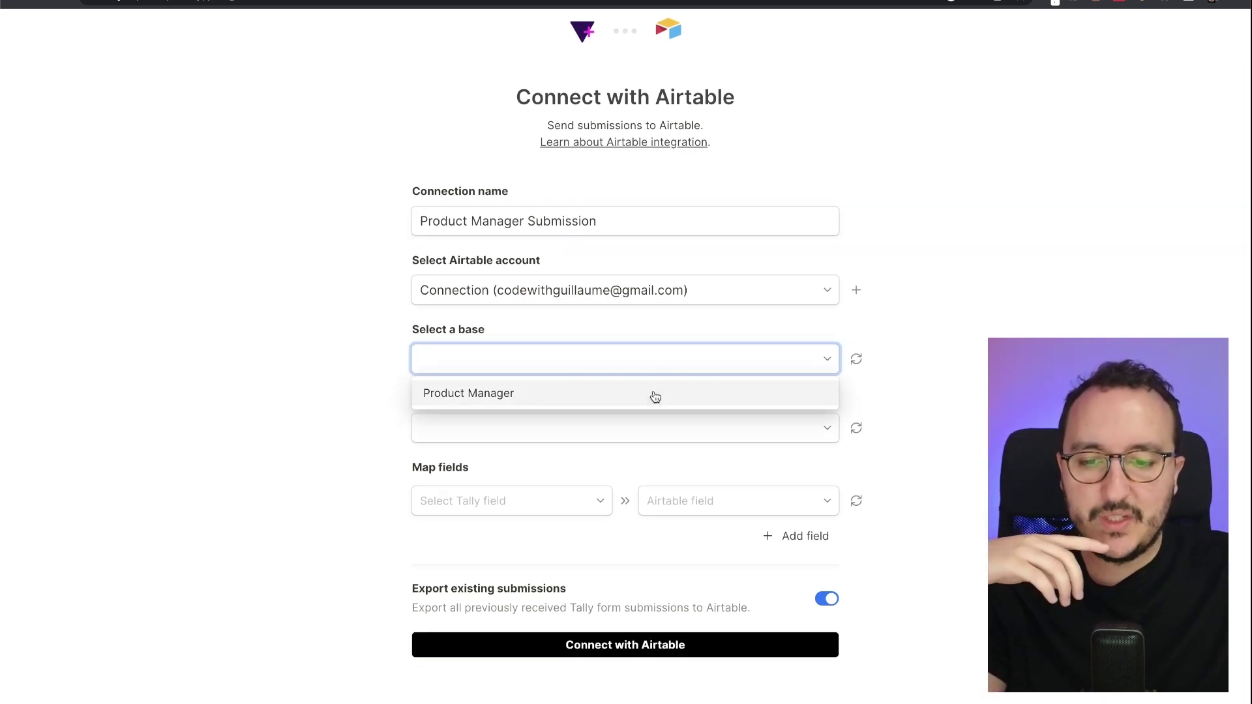
click(652, 393)
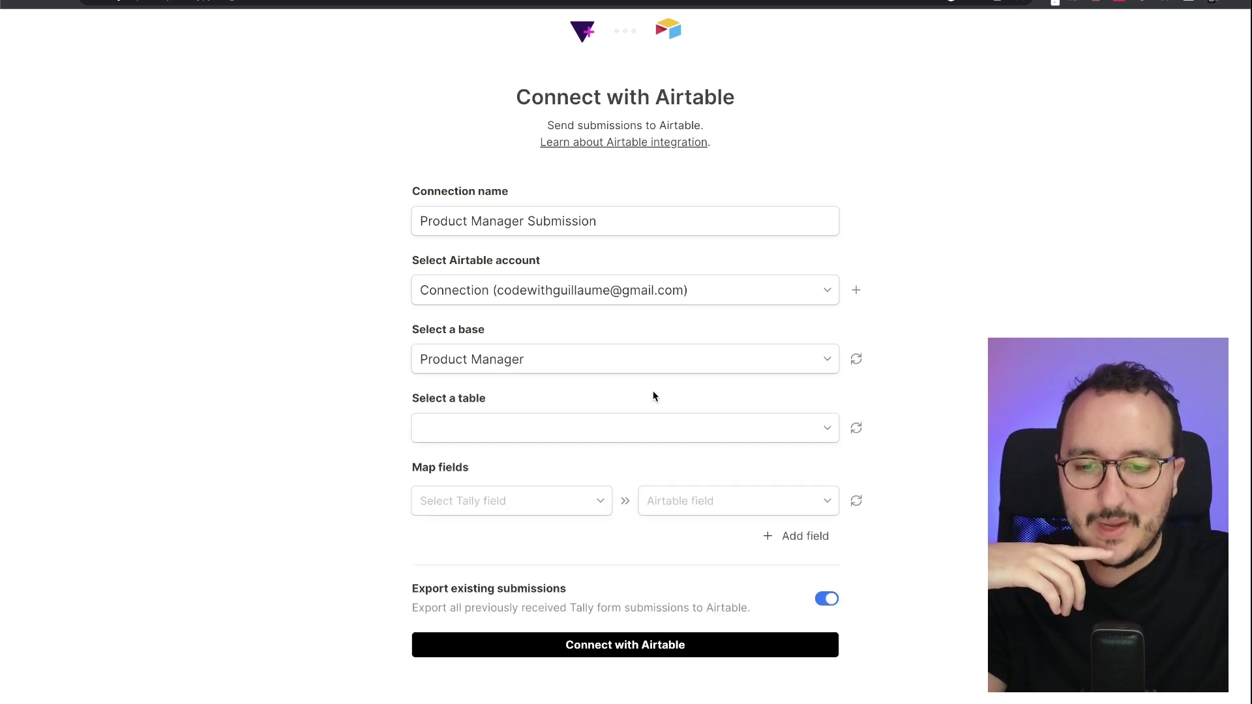
click(629, 433)
click(621, 458)
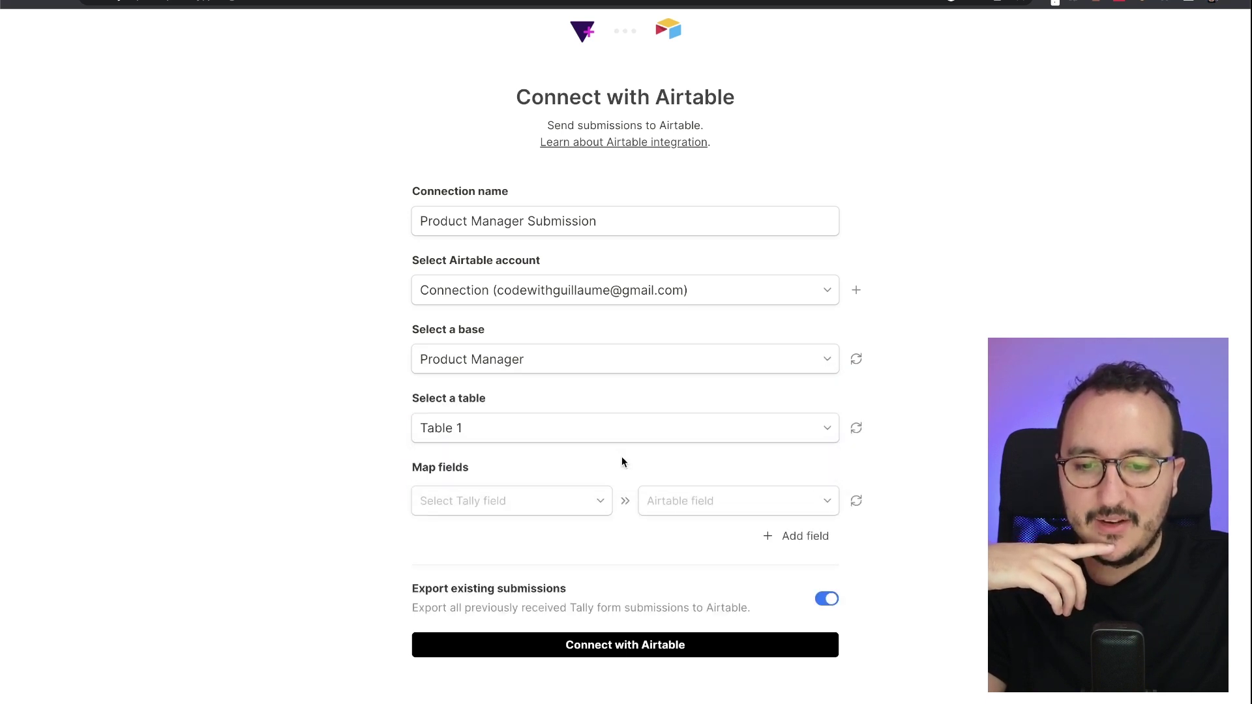
click(584, 504)
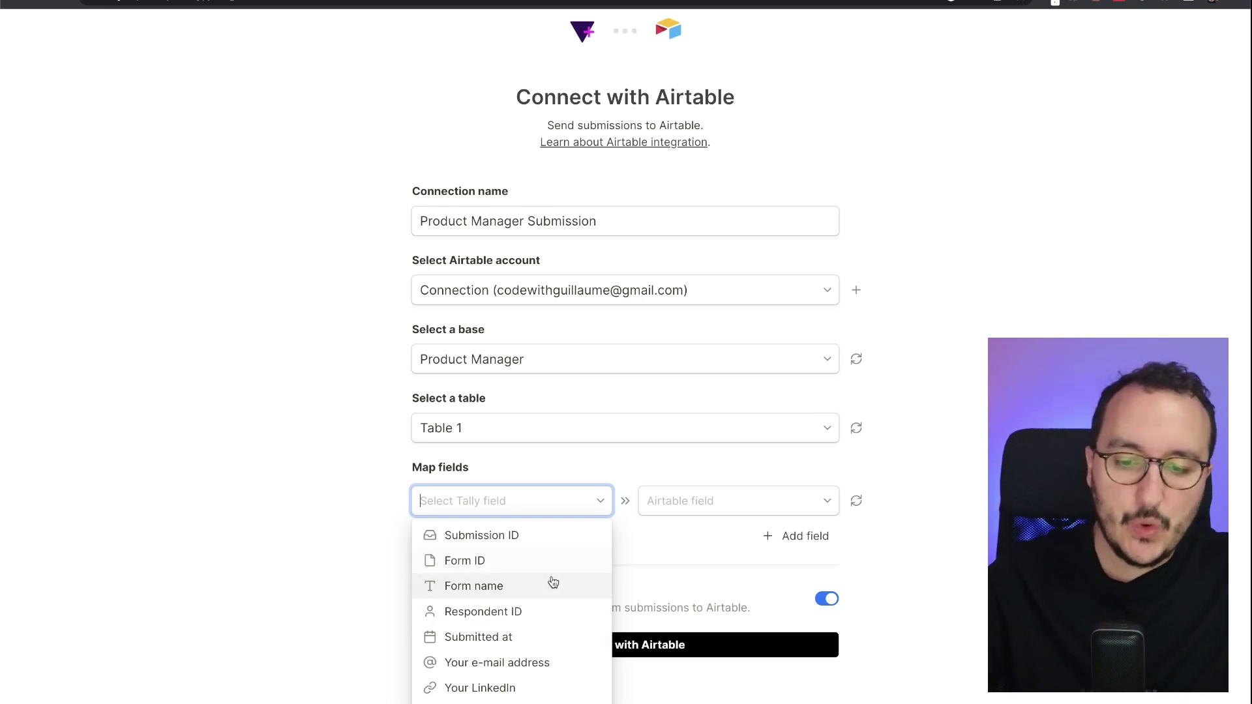
click(551, 662)
click(713, 498)
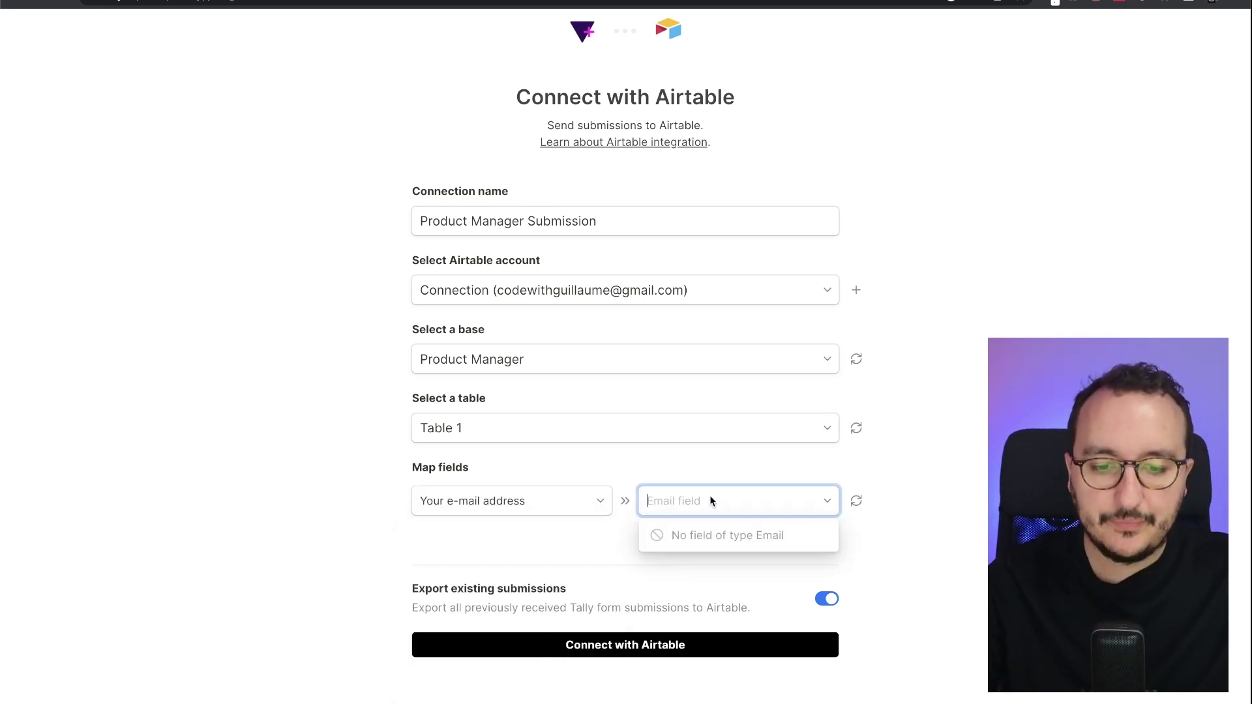
click(710, 495)
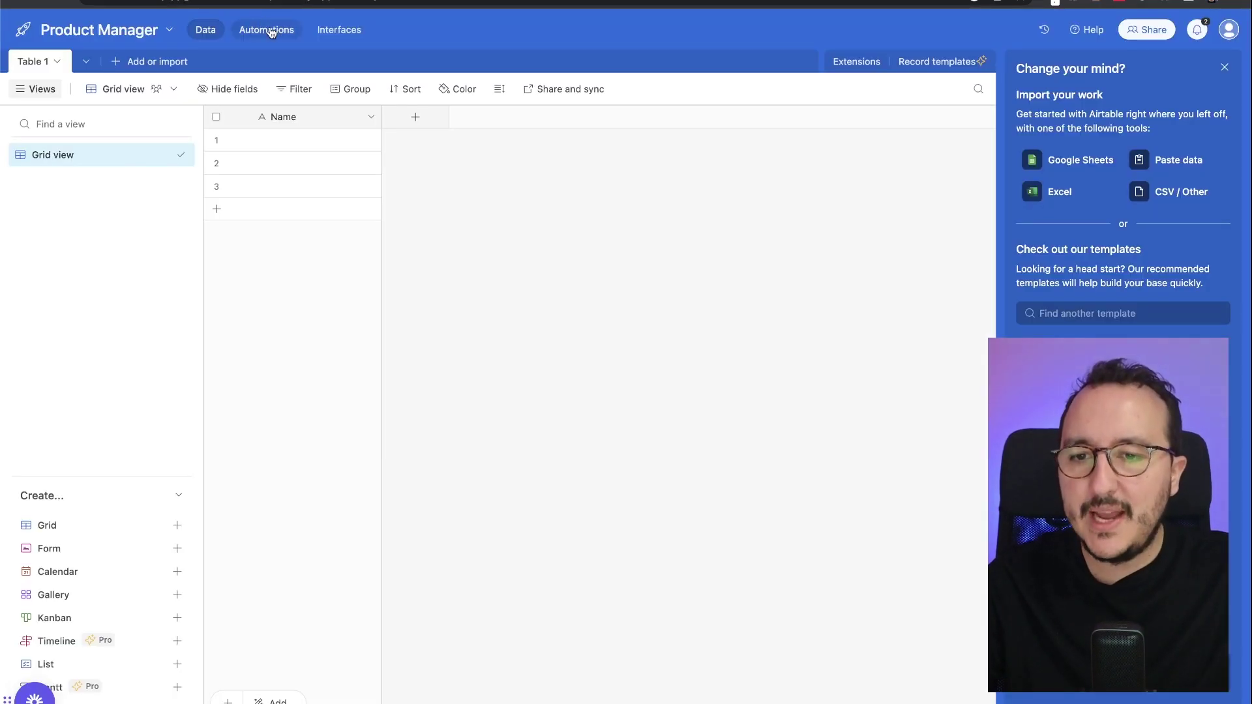
- Add an Email-type field named Email address to Table 1
click(418, 118)
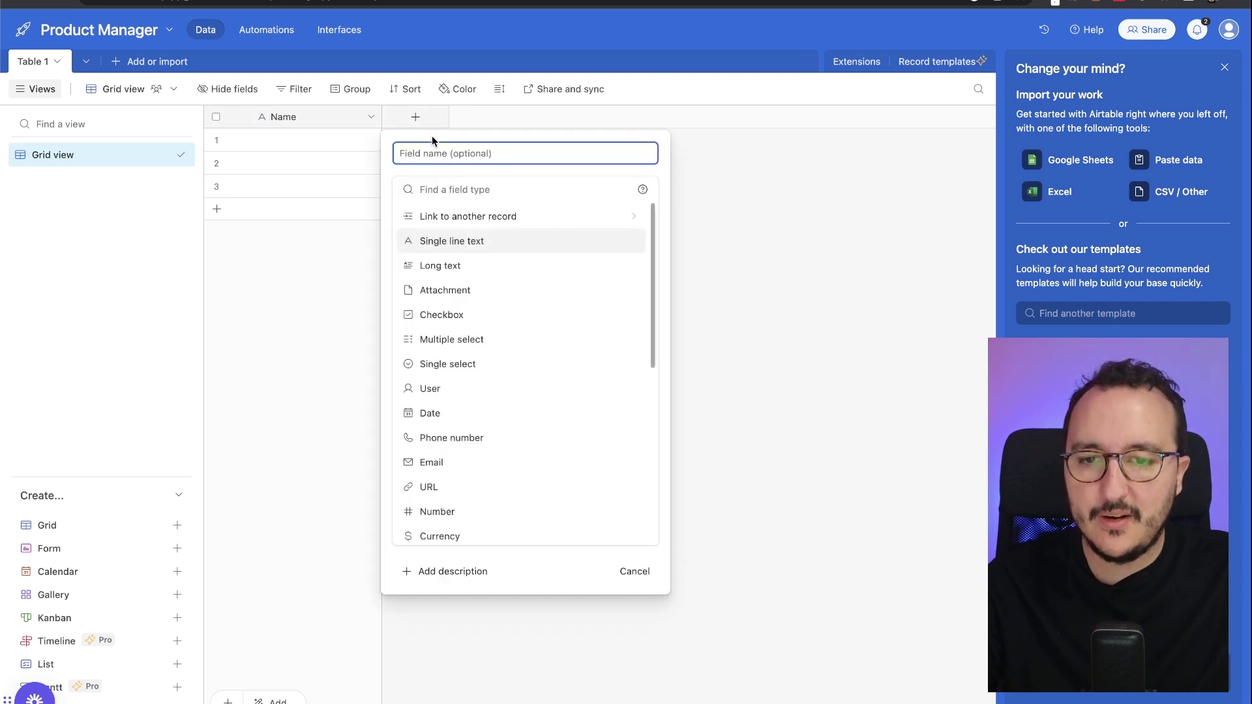
text(email)
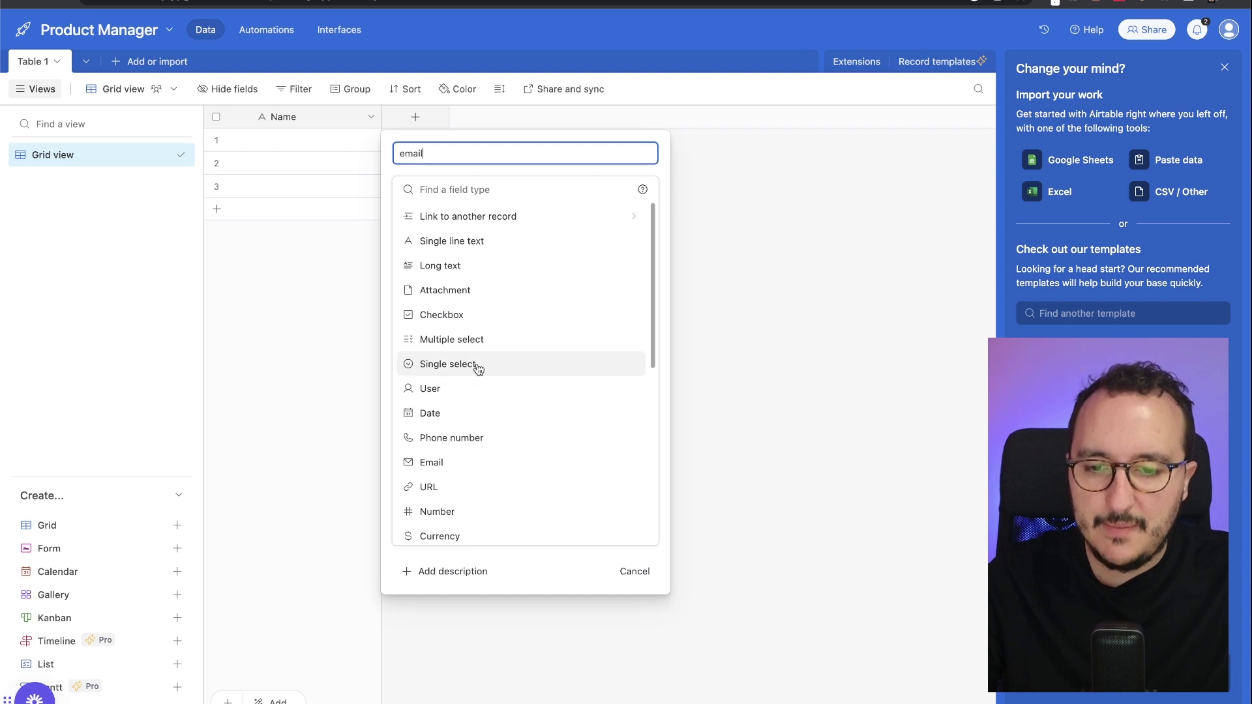
click(507, 462)
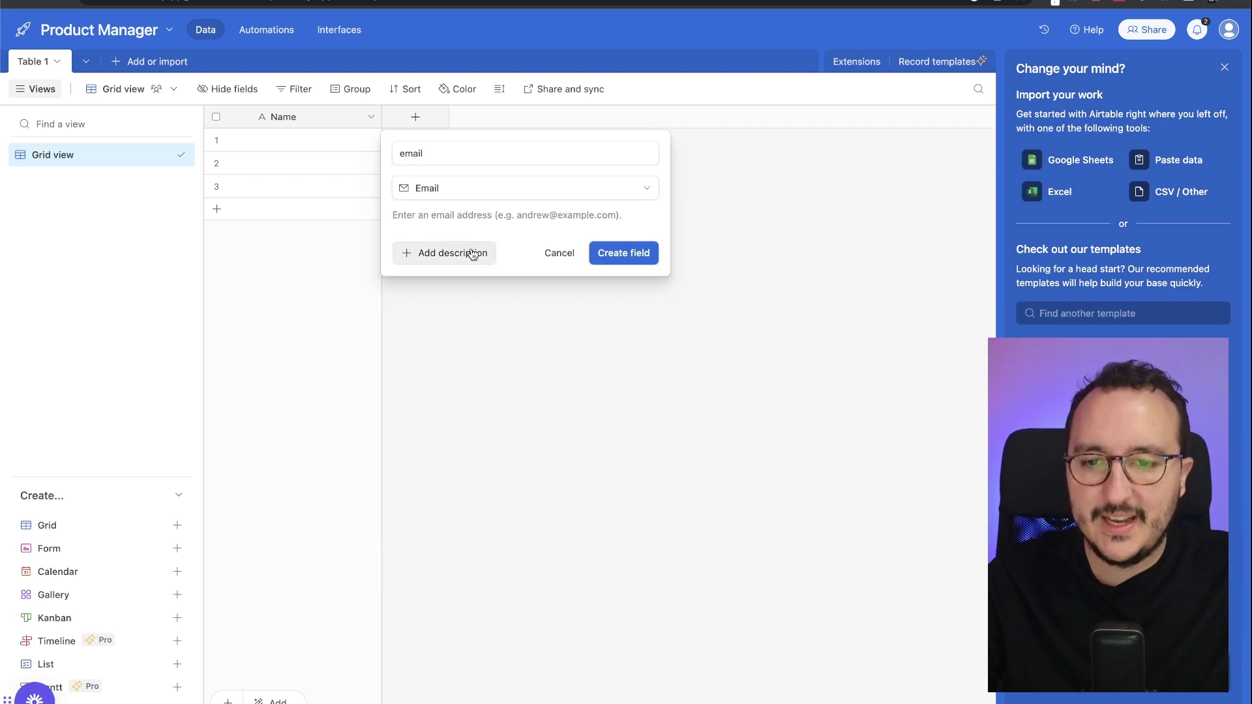
click(441, 152)
key(super+a)
text(E)
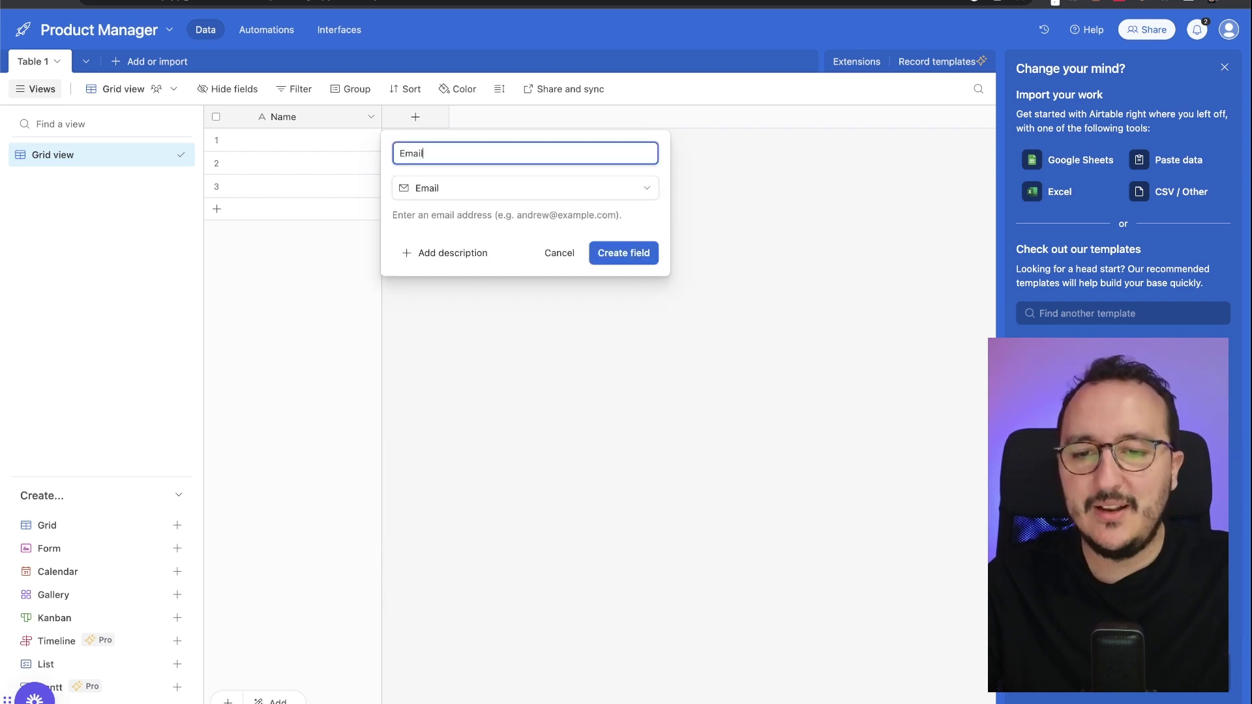
click(607, 253)
- Add a URL-type field named LinkedIn URL to Table 1
click(544, 119)
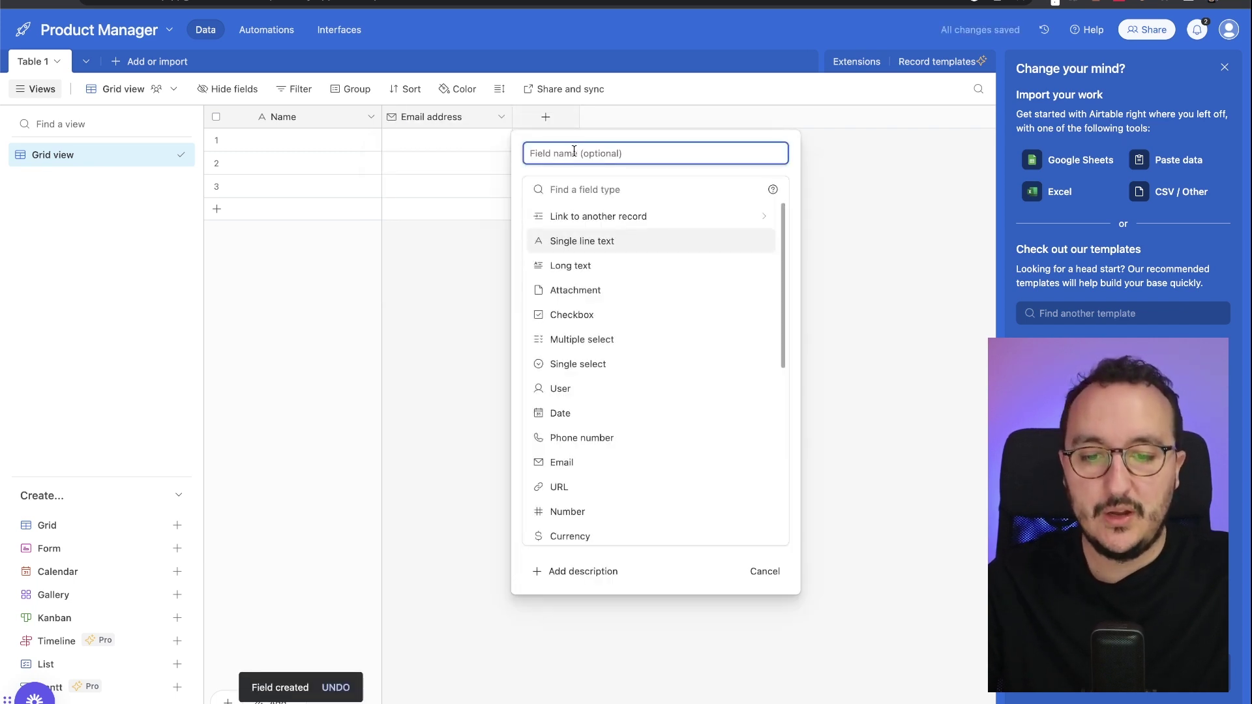
text(URL)
click(552, 487)
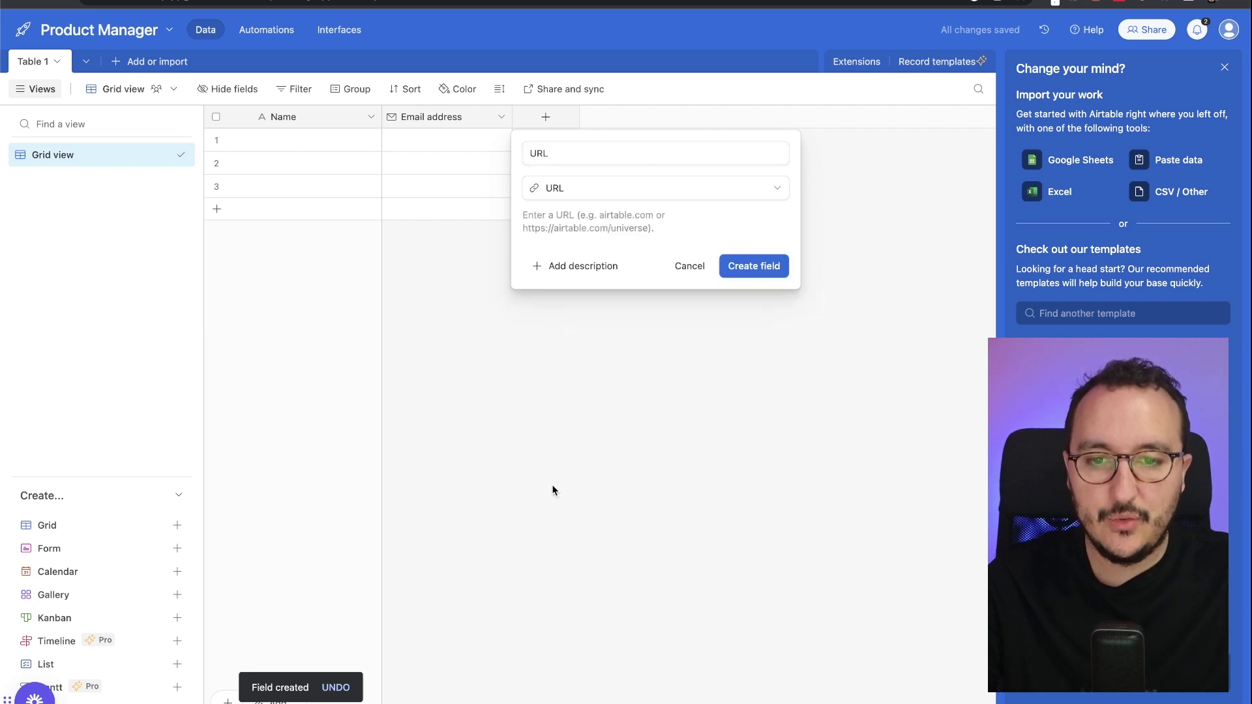
click(528, 153)
text(Linked)
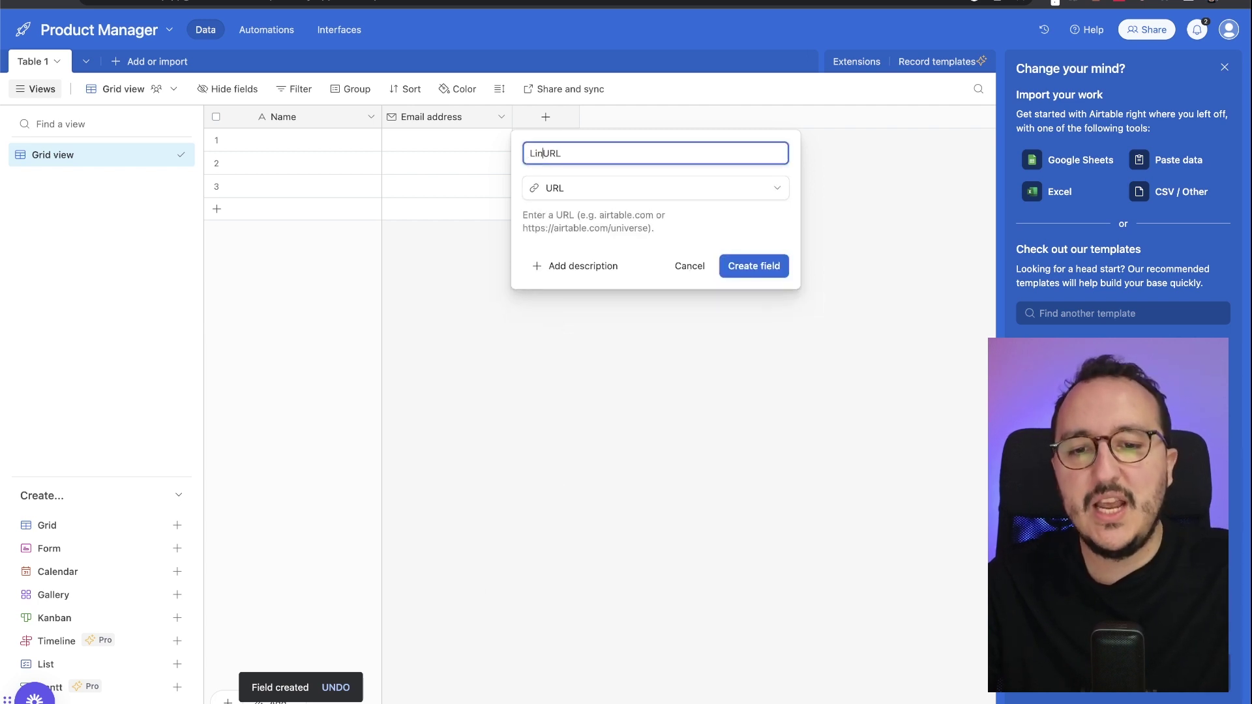
text(In)
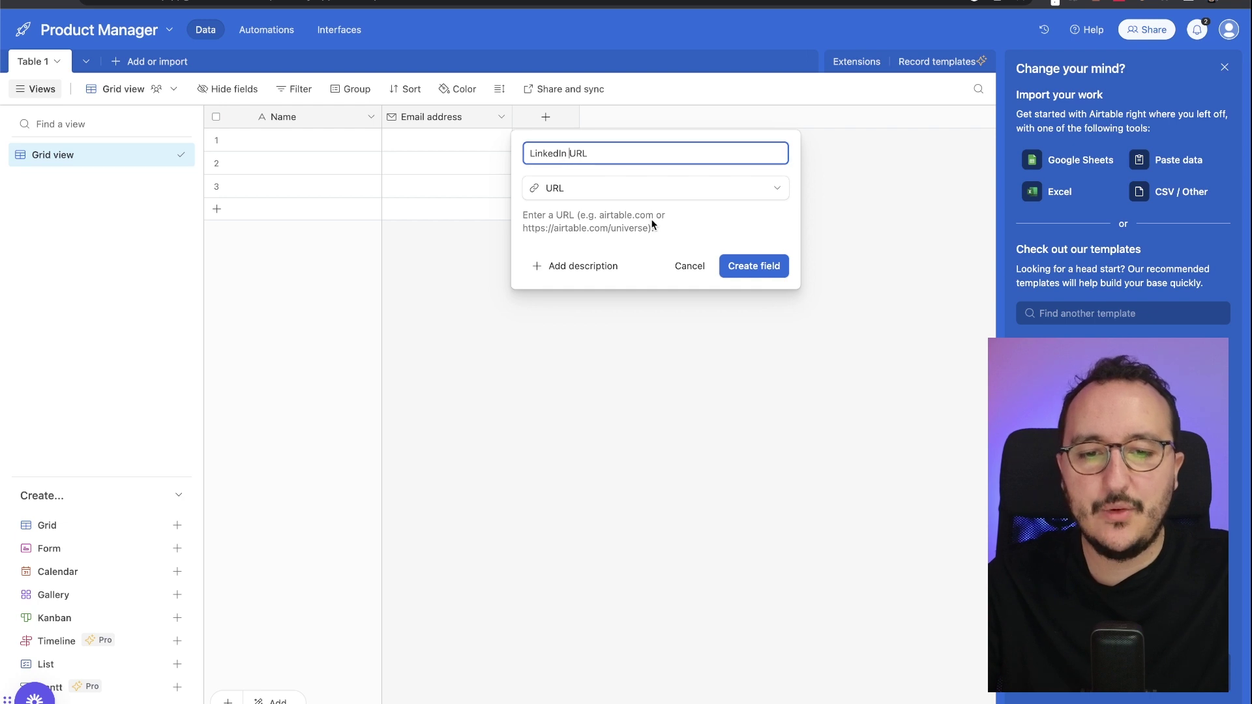
click(750, 264)
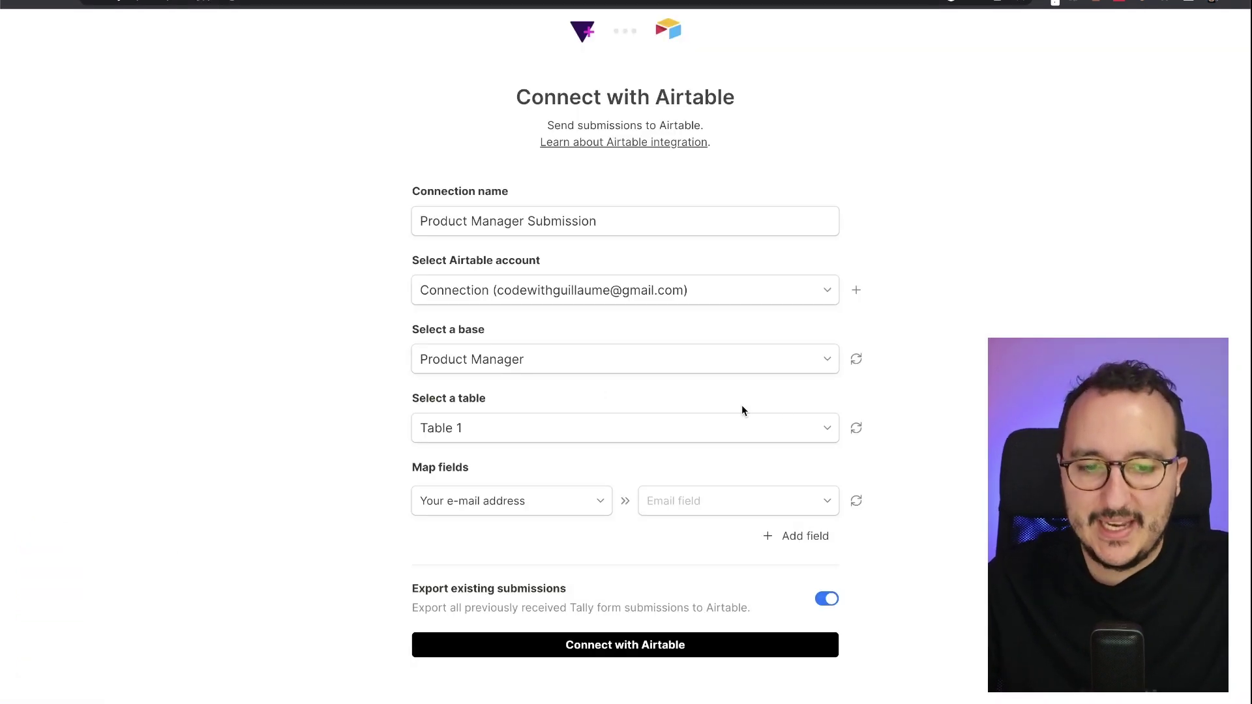
click(855, 430)
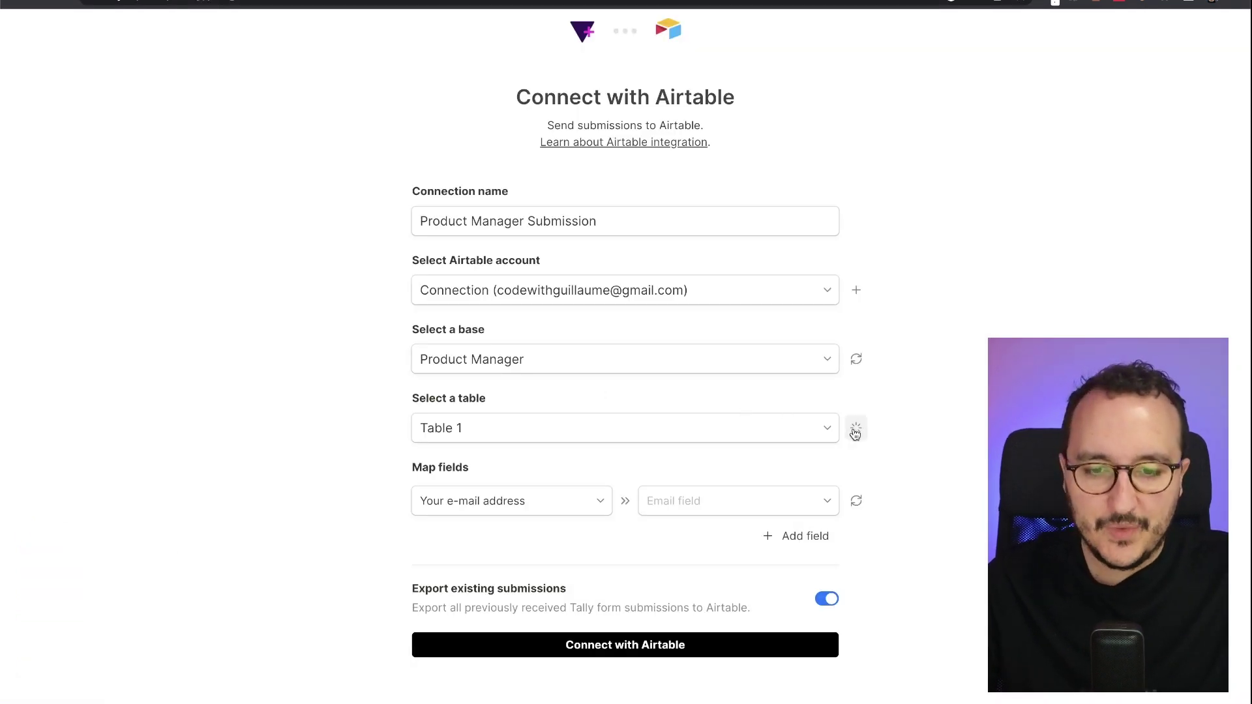
- Map the e-mail answer to the Airtable Email address field
click(544, 501)
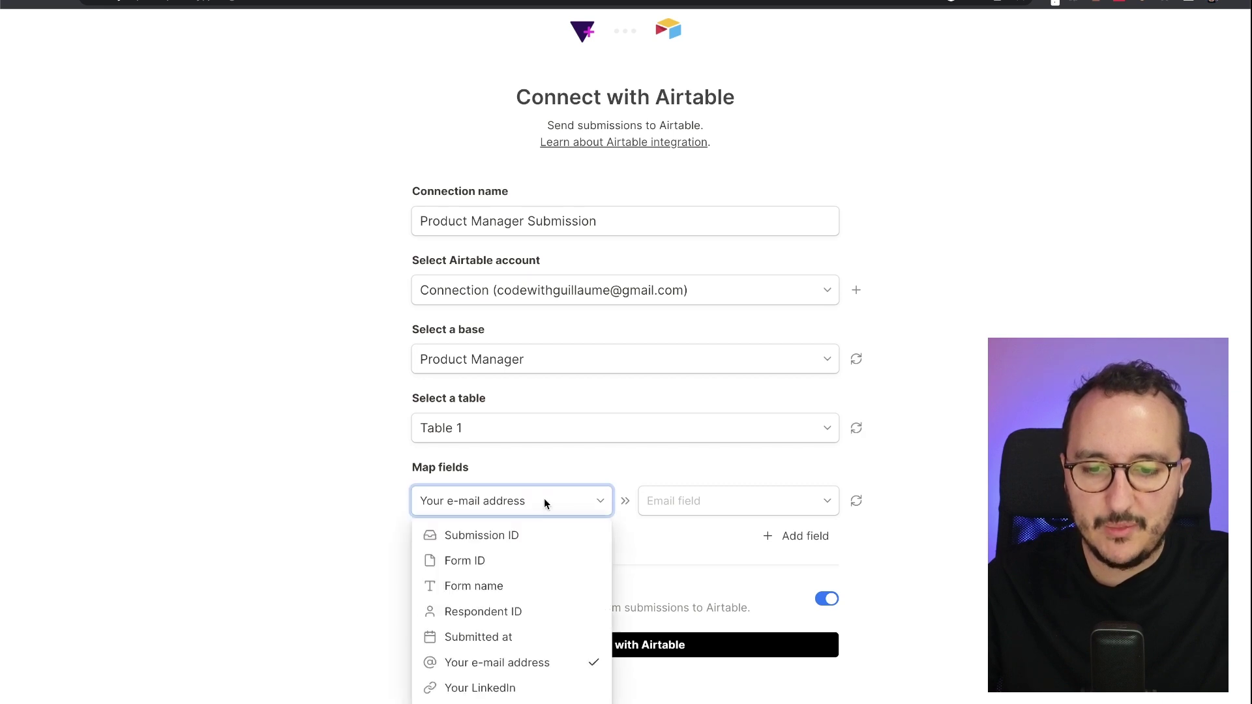
click(693, 500)
click(714, 535)
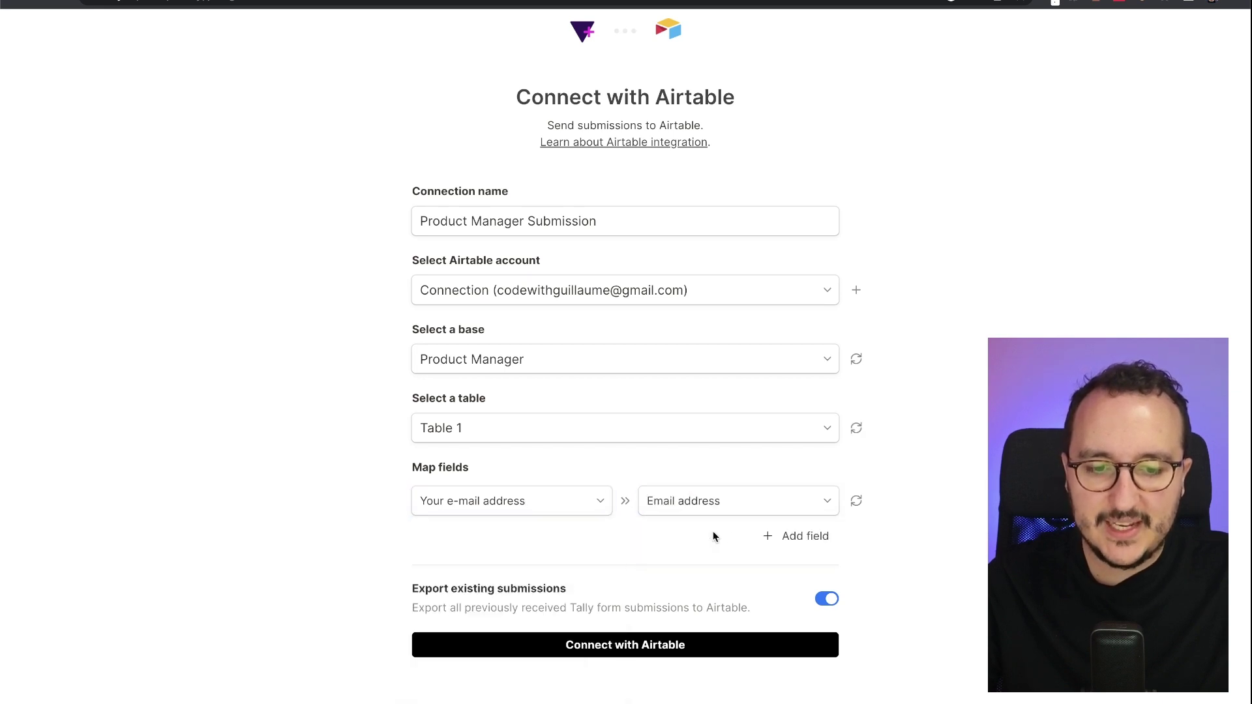
- Map Your LinkedIn to LinkedIn URL and create the Airtable connection
click(820, 544)
scroll(802, 548, down, 1)
click(539, 506)
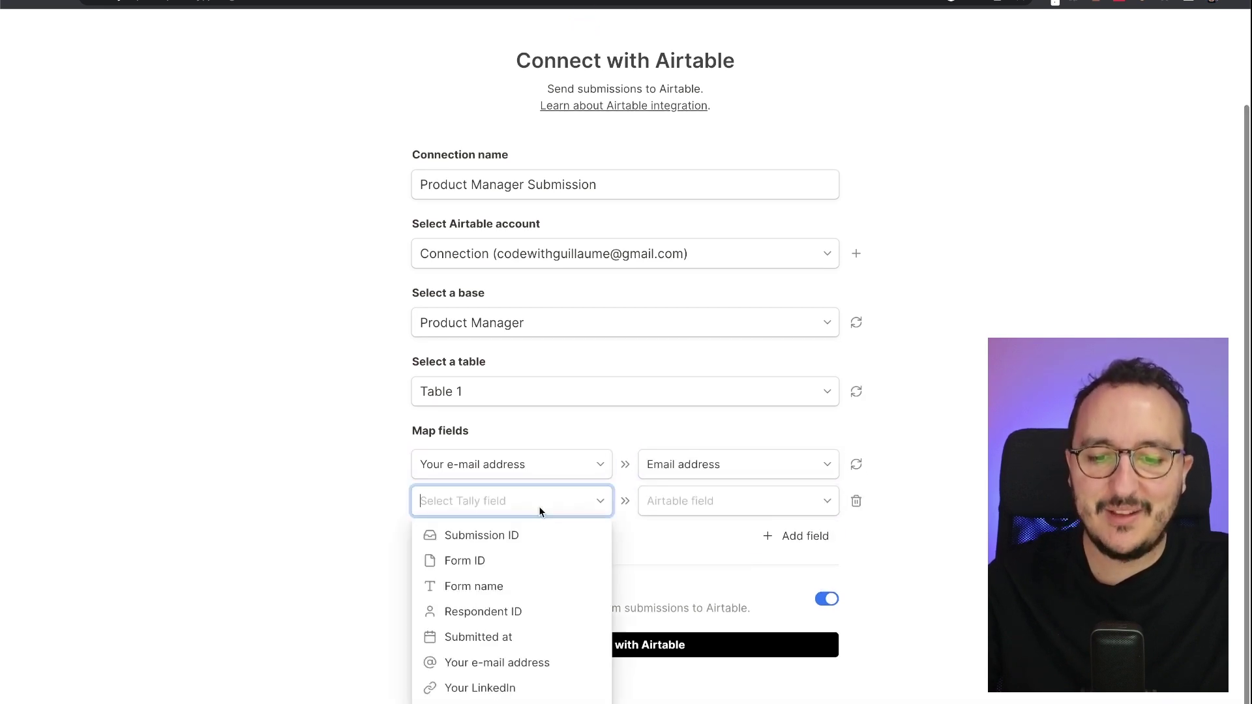
click(540, 693)
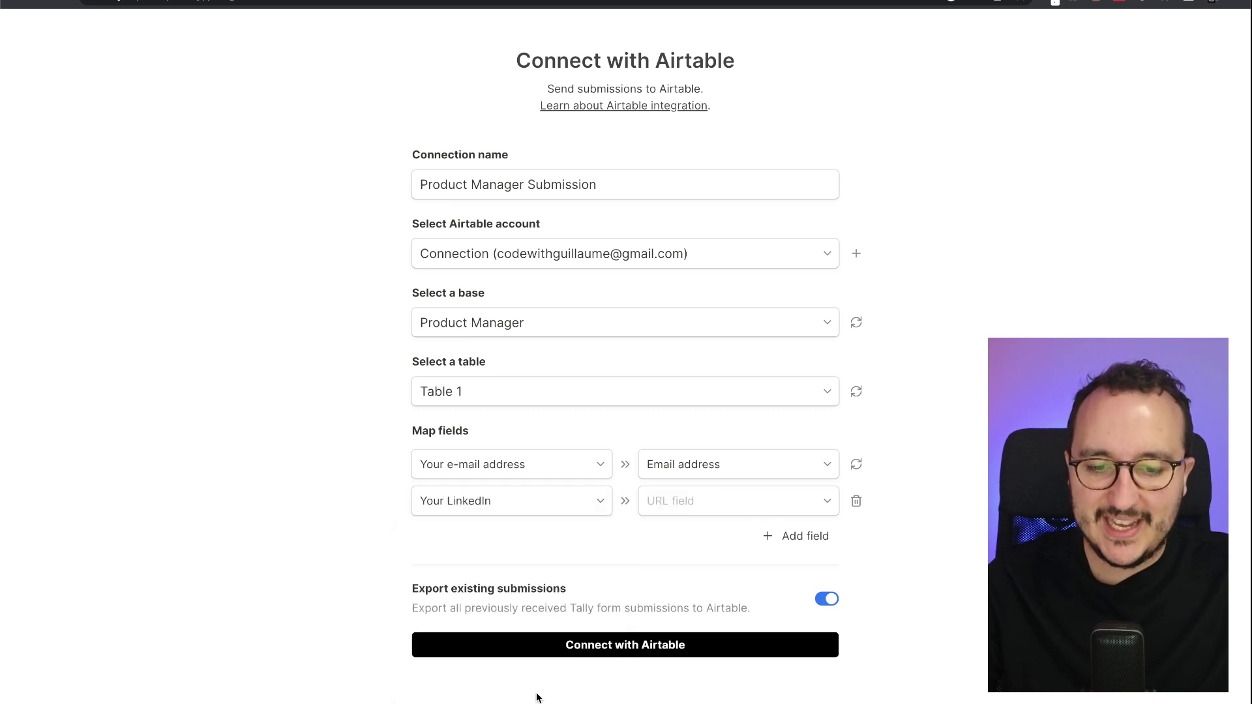
click(741, 513)
click(742, 536)
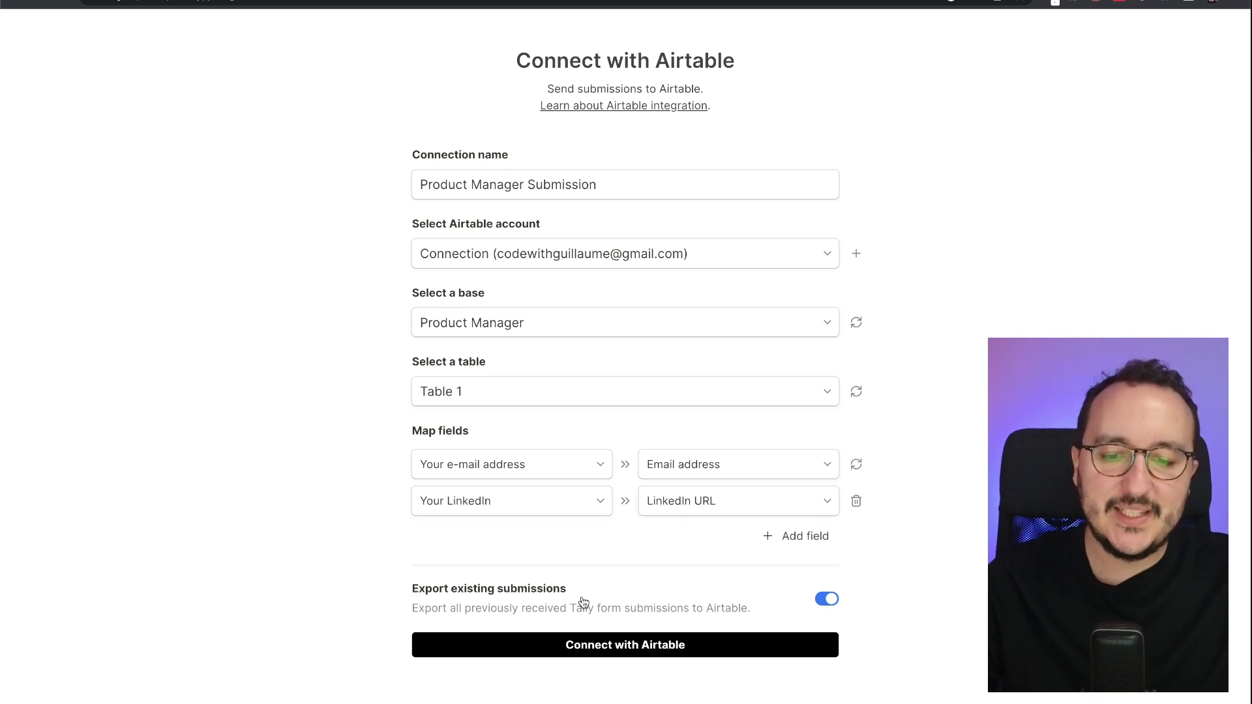
click(648, 652)
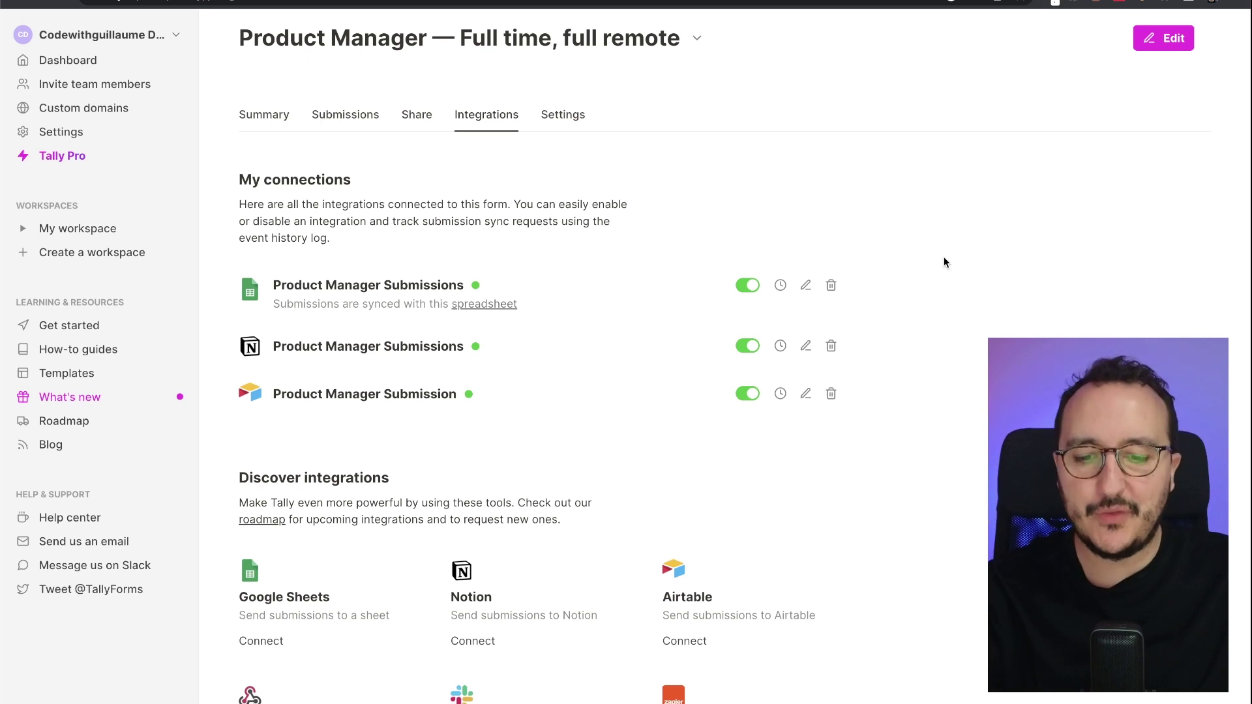
scroll(944, 262, down, 6)
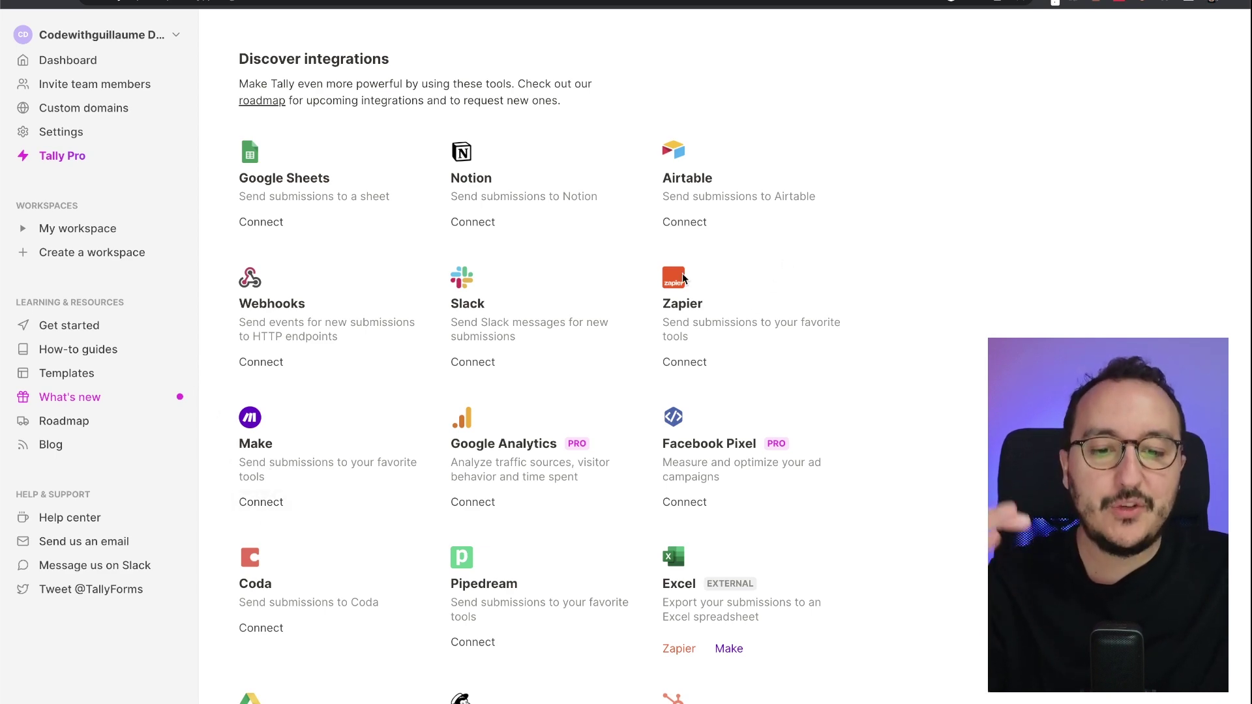
scroll(780, 351, up, 8)
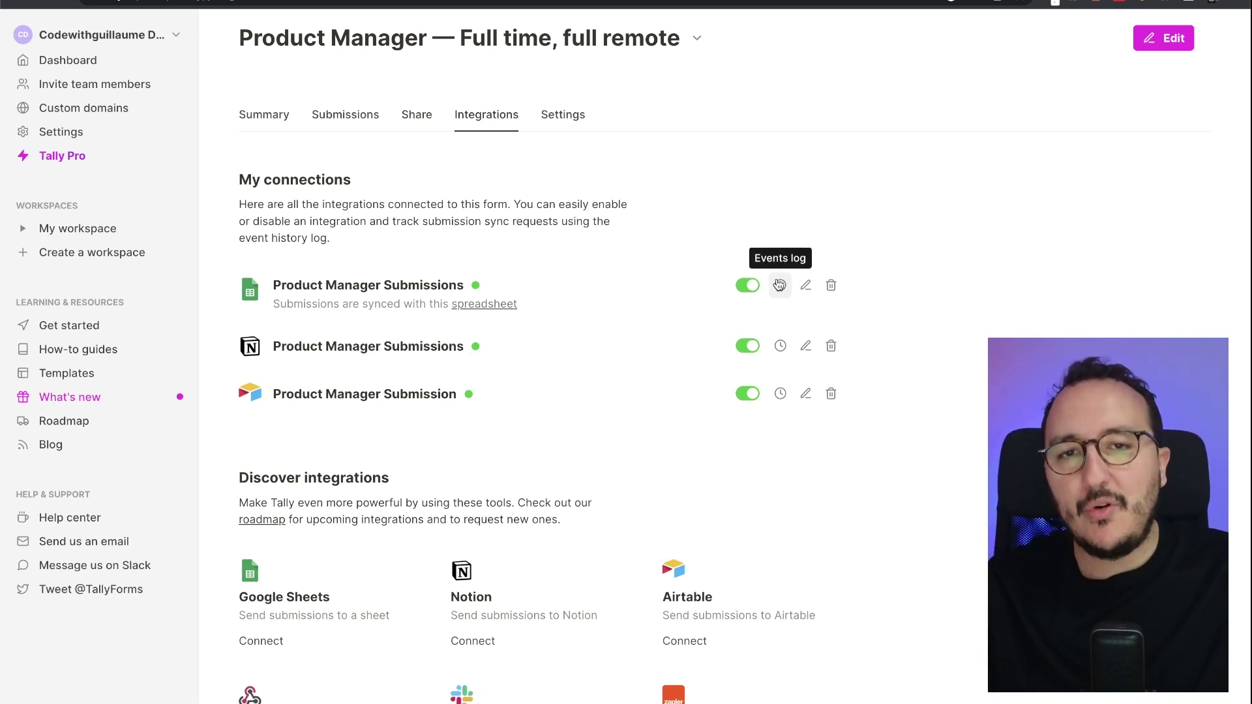
click(779, 285)
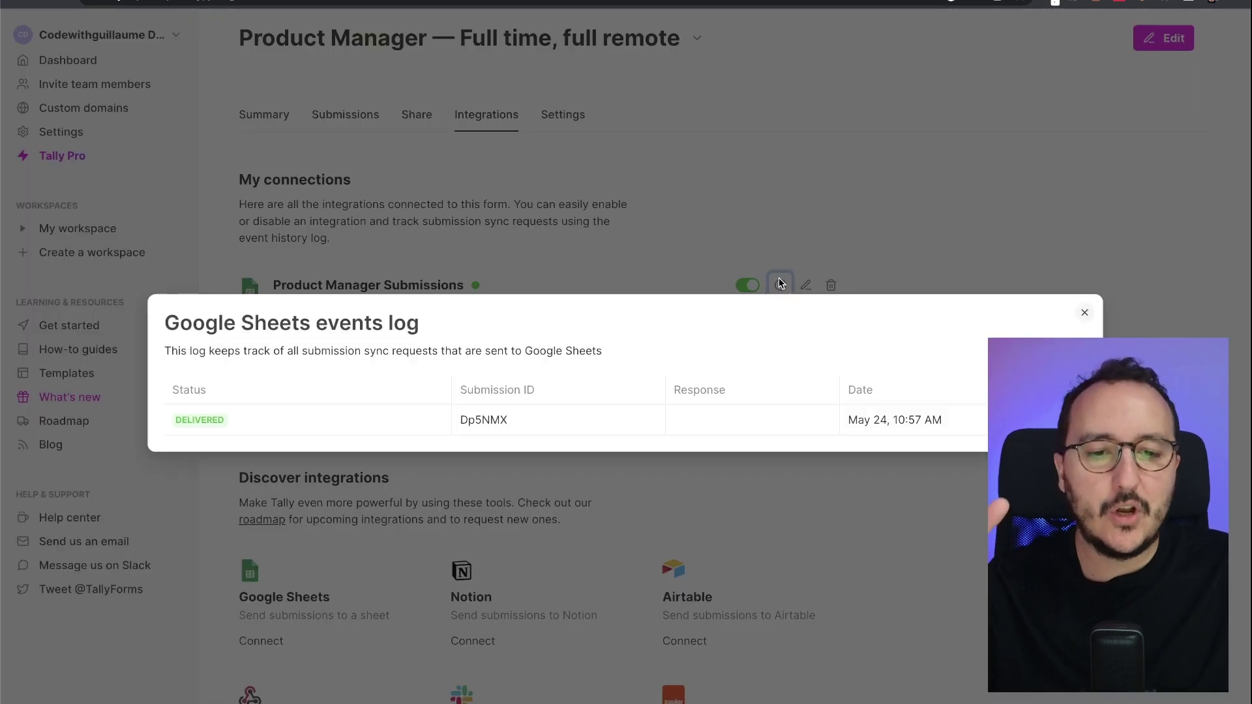
click(820, 228)
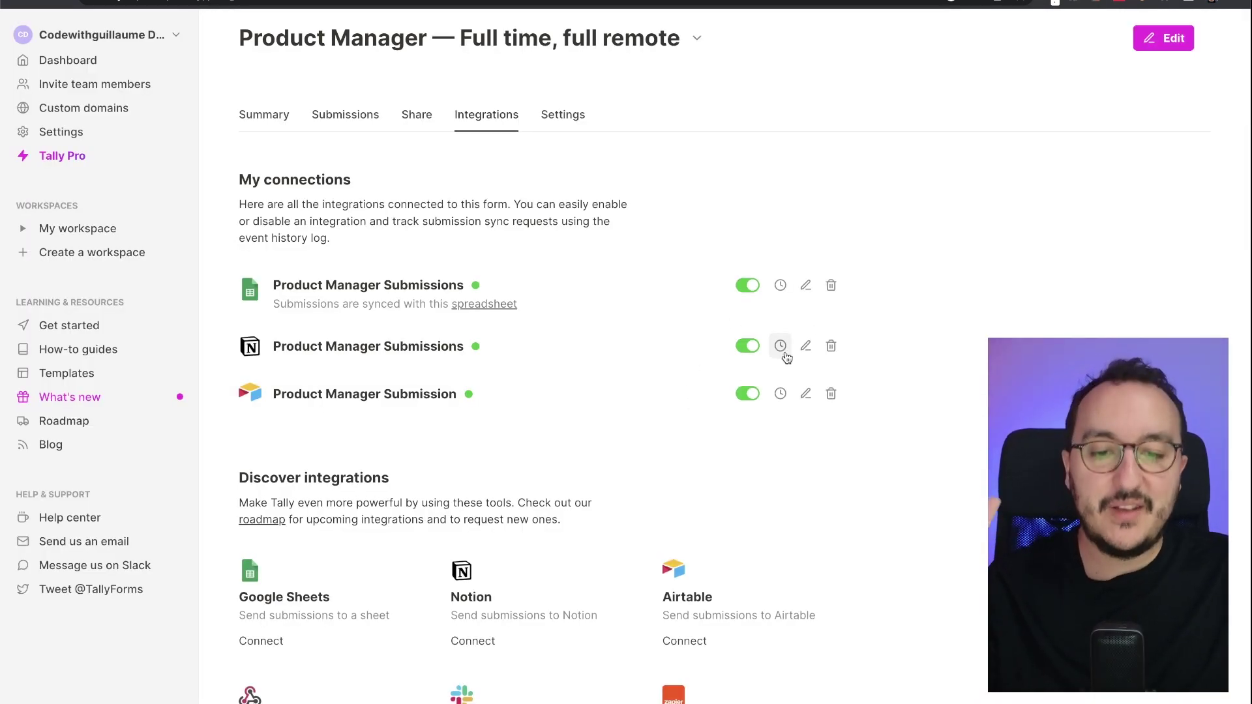
click(782, 350)
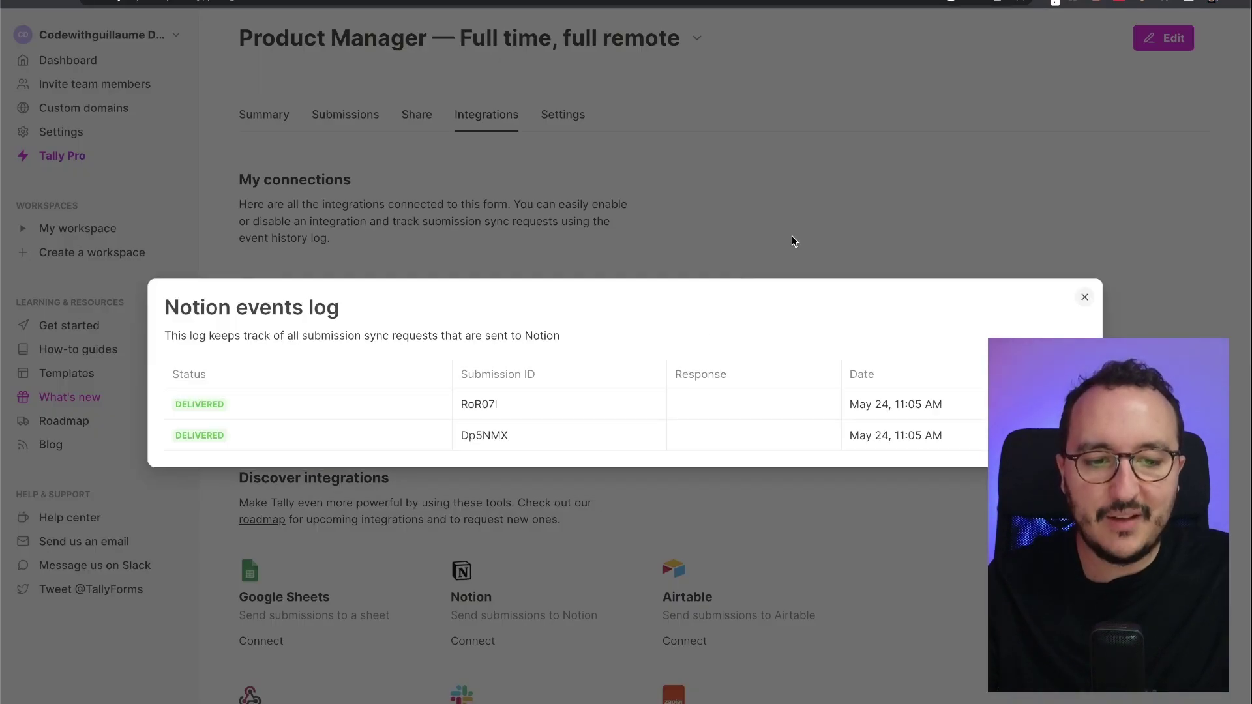
click(792, 236)
click(778, 393)
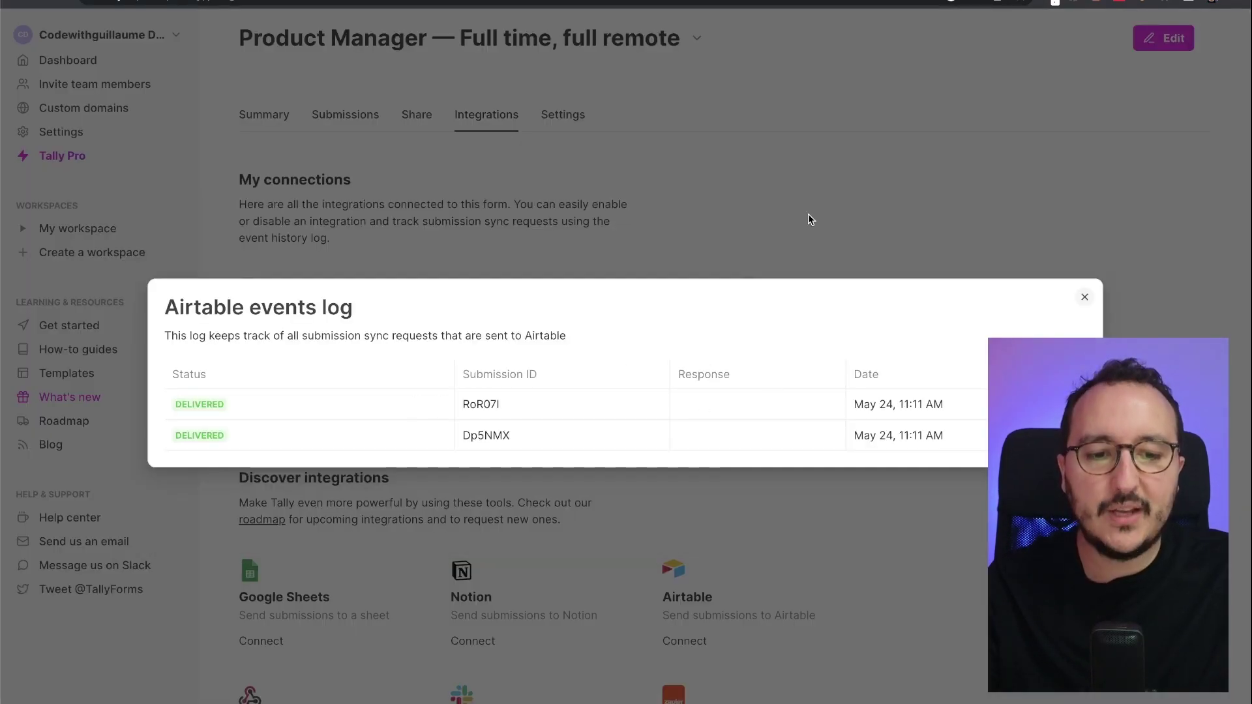
click(808, 215)
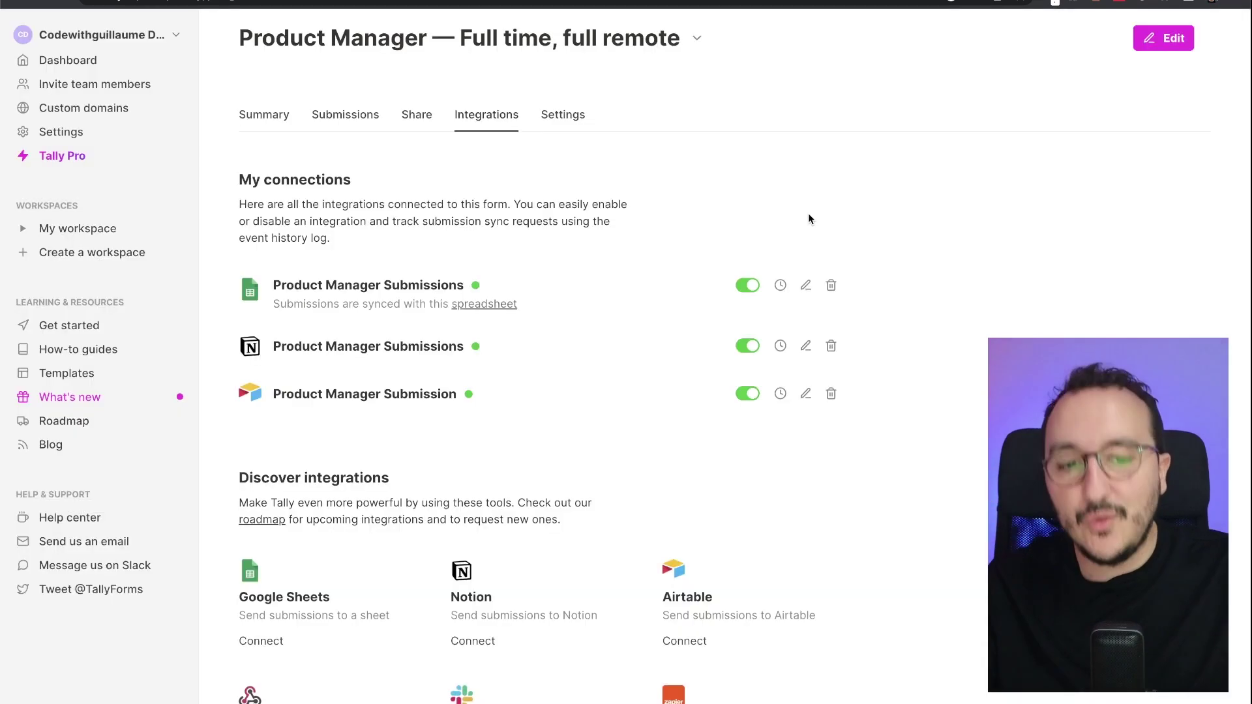